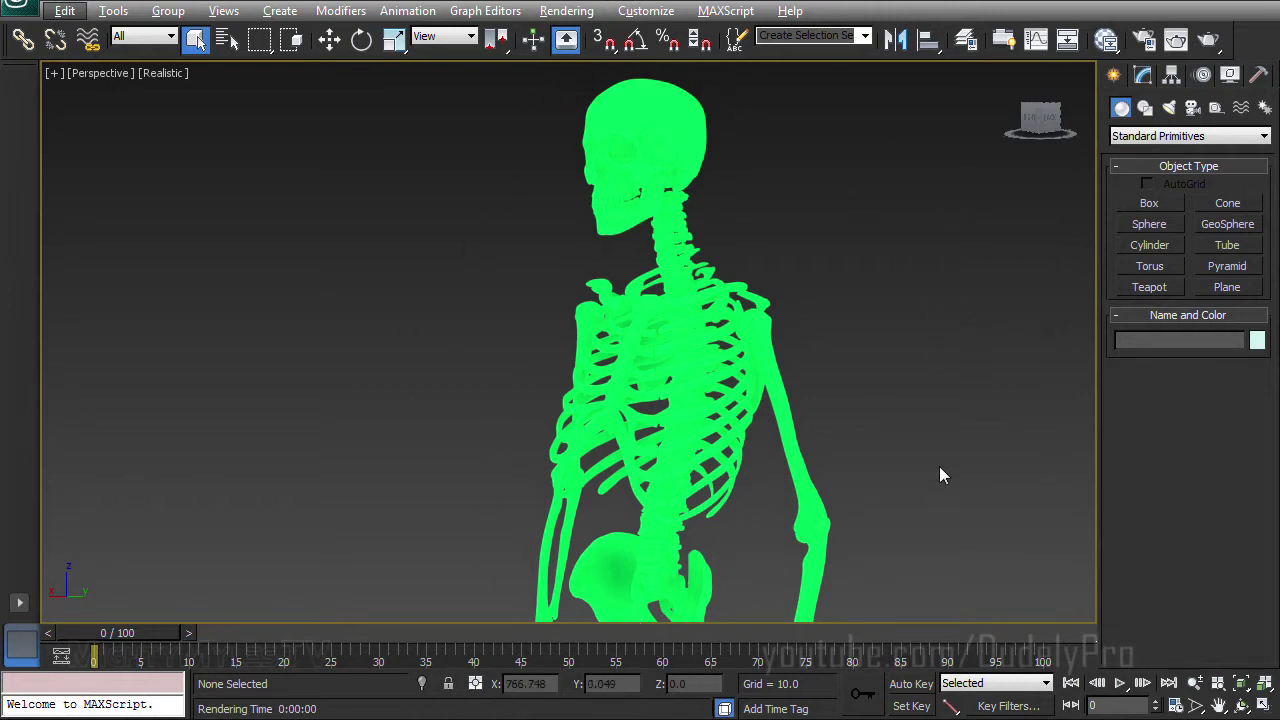
Step: Render the perspective view of the skeleton's upper body and close the rendered frame
middle_click_drag(935, 445, 939, 432)
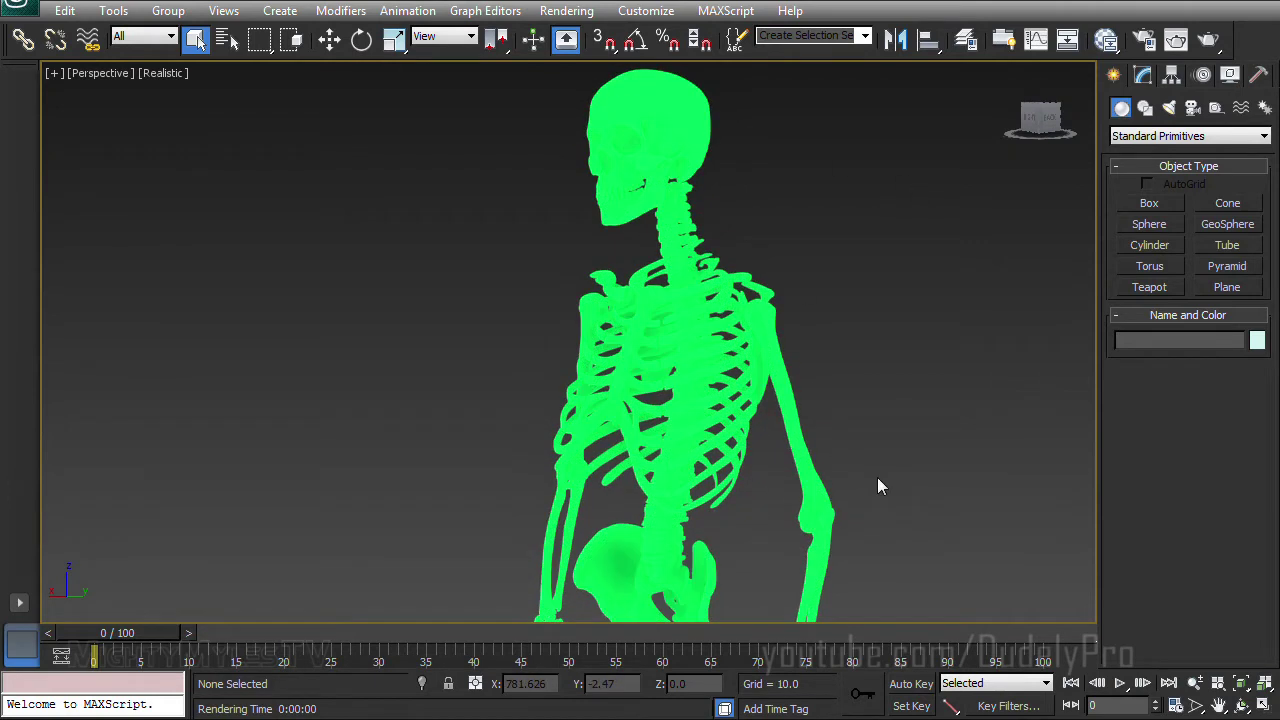
left_click(1206, 40)
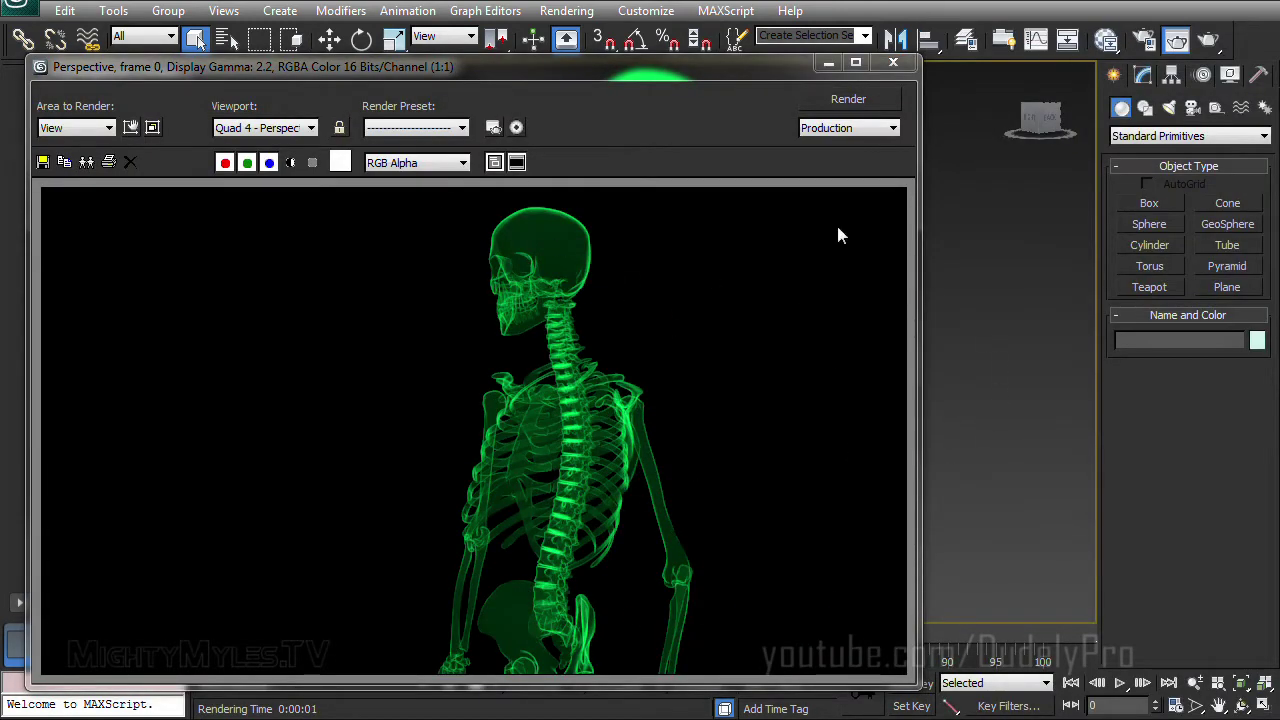
left_click(892, 64)
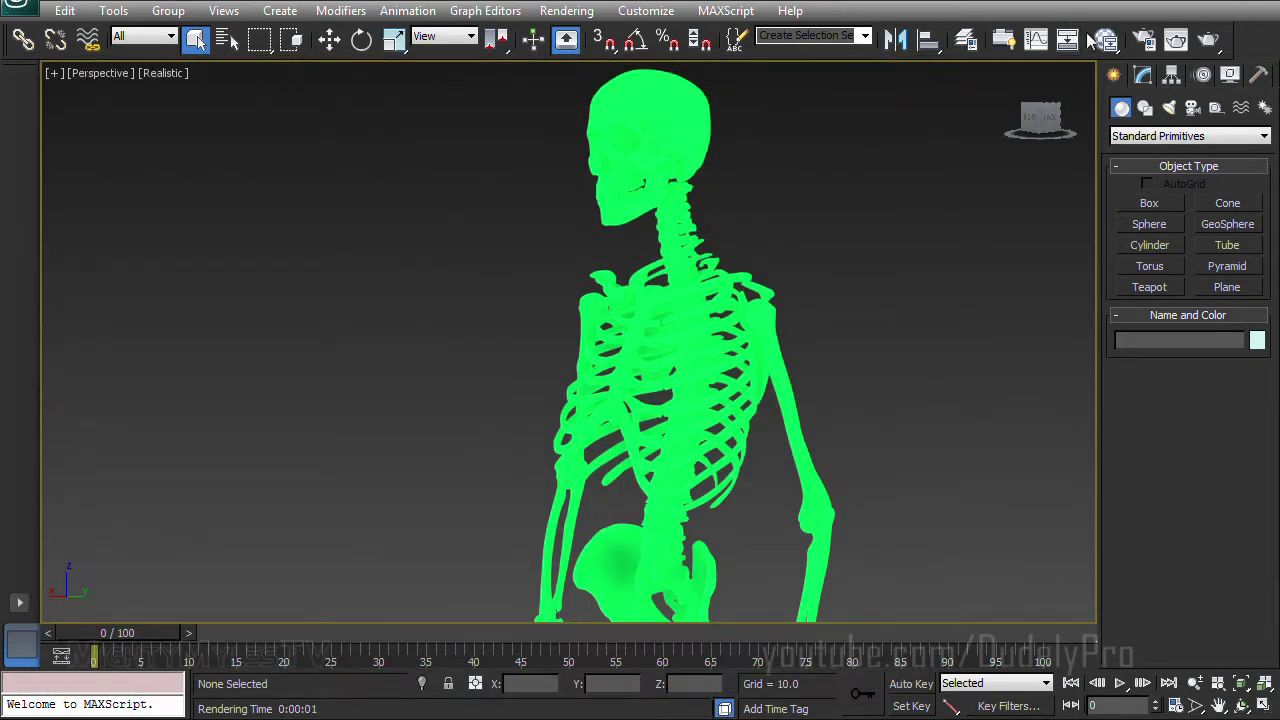
Step: Review the 07 - Default material in the Slate Material Editor, minimize the editor and render the skeleton once more
left_click(1095, 39)
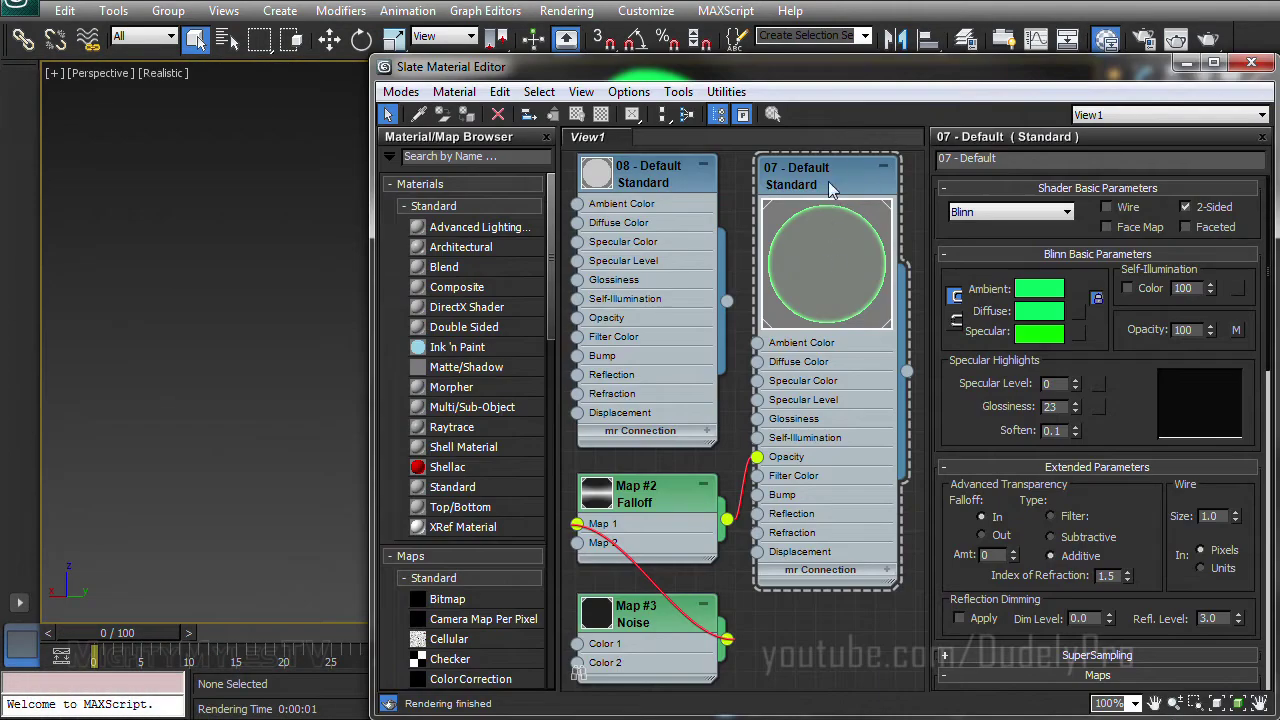
left_click(829, 173)
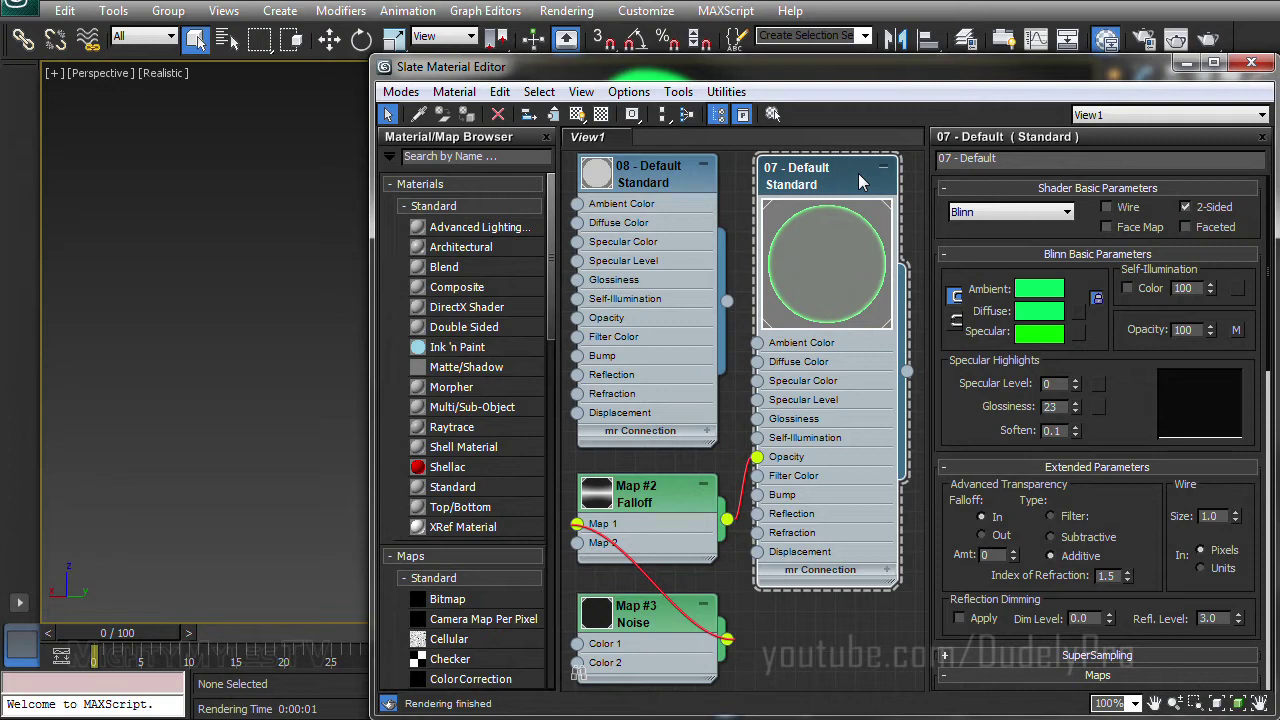
left_click(1187, 63)
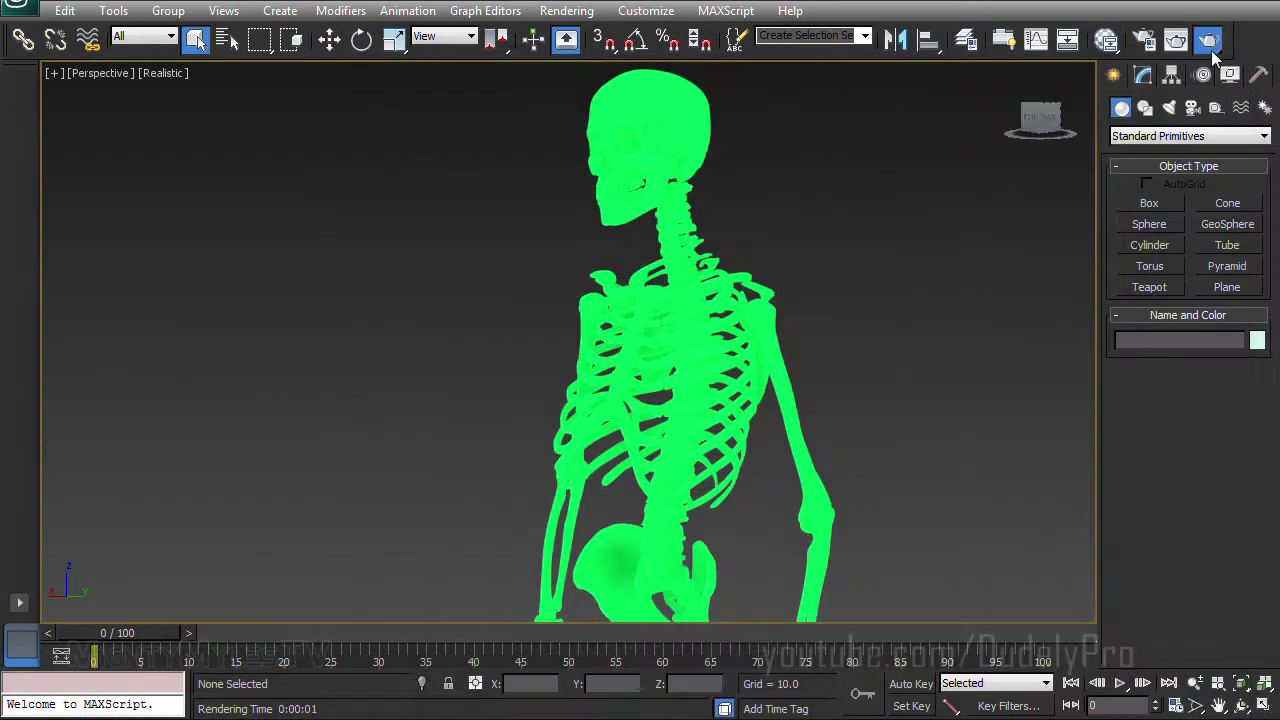
left_click(1209, 40)
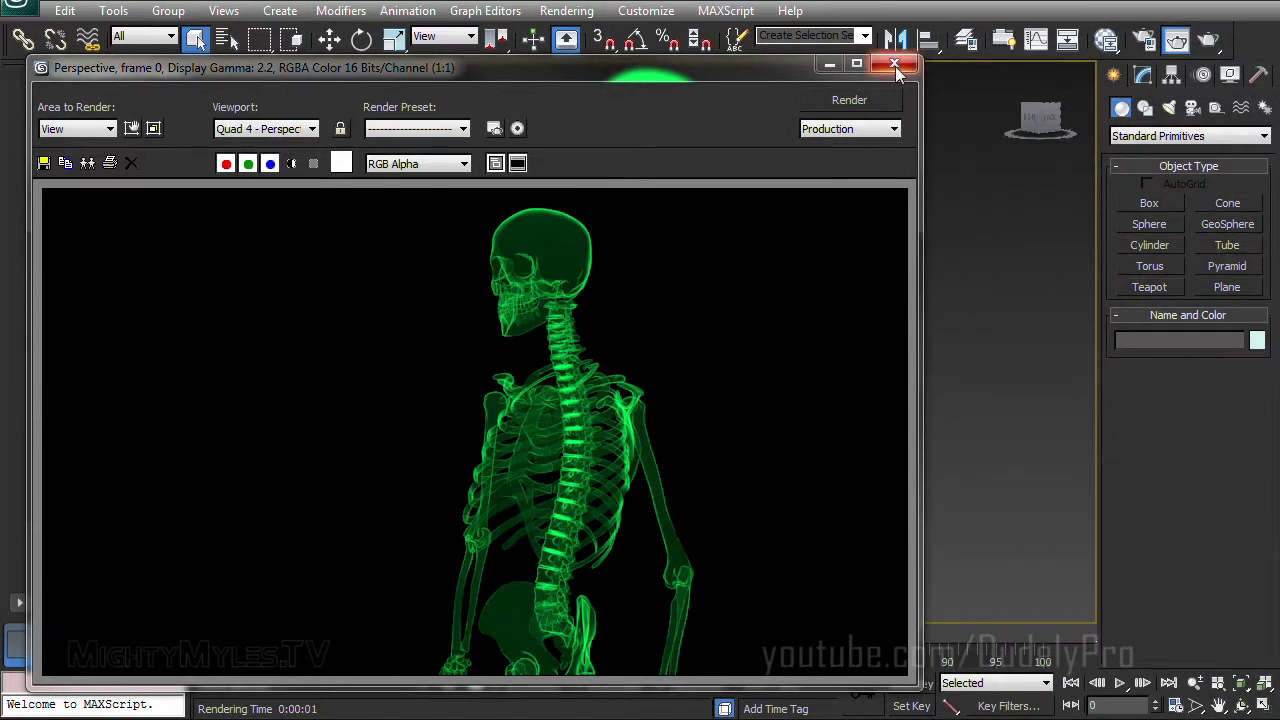
left_click(895, 65)
Step: Select the smiling ghost character, frame it from the front in the perspective view and render it
scroll(909, 196, "down", 6)
middle_click_drag(909, 196, 410, 254)
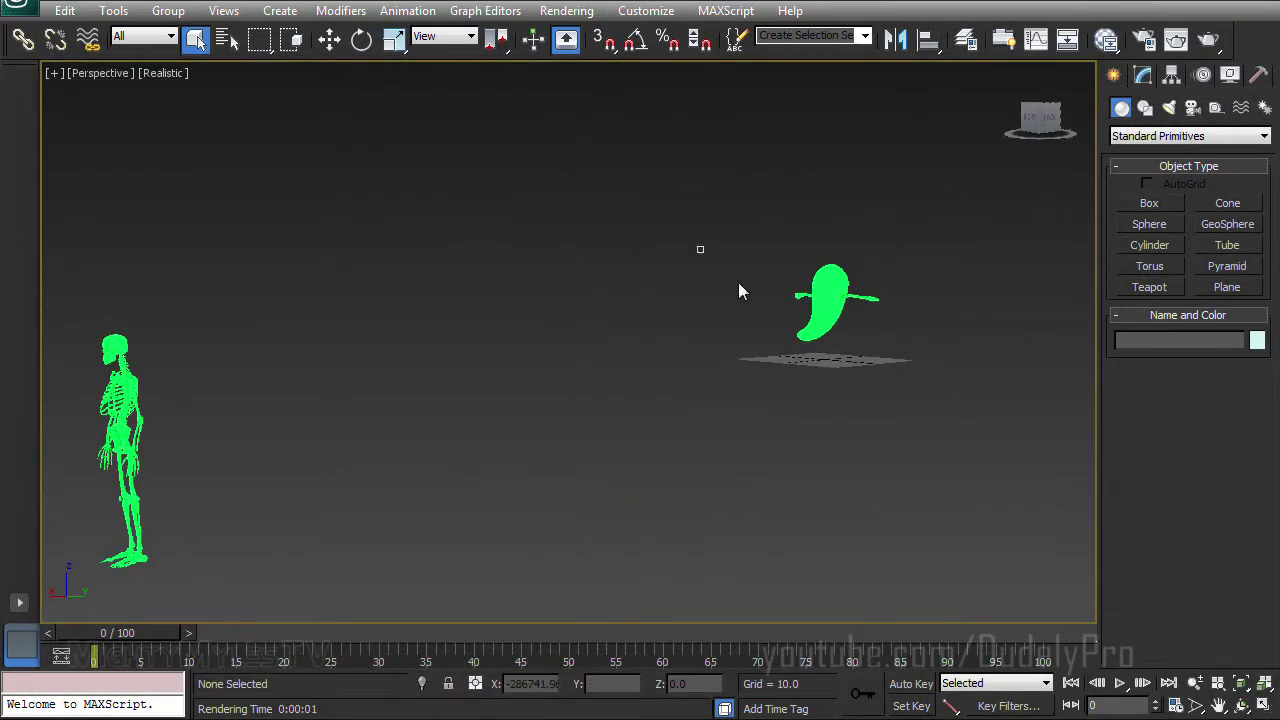
left_click(828, 300)
key("z")
middle_click_drag(932, 366, 813, 289, "alt")
scroll(800, 316, "up", 2)
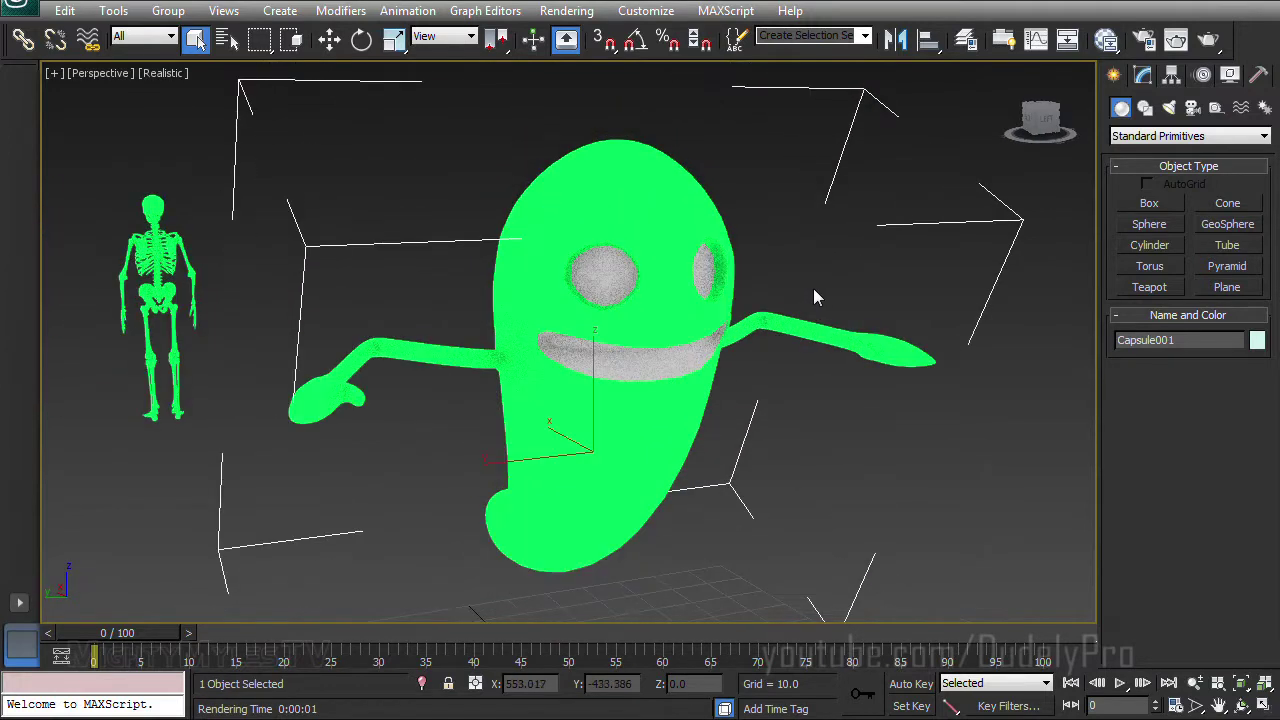
left_click(1208, 36)
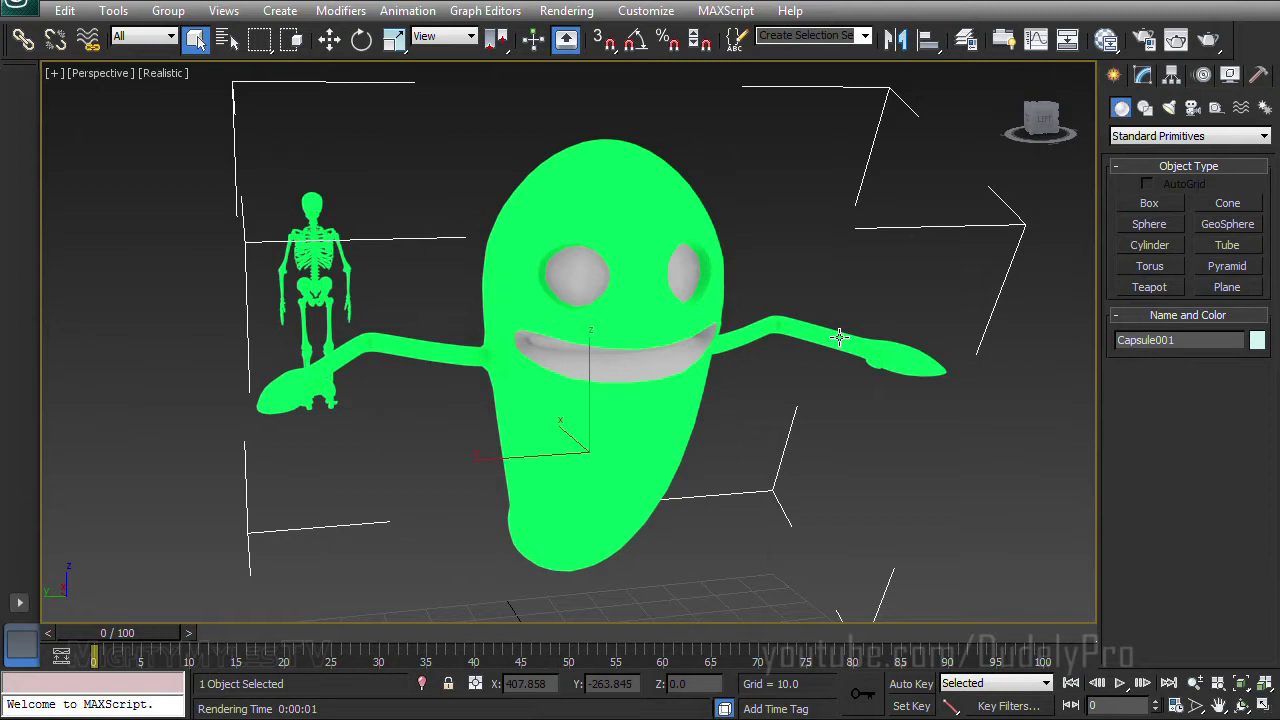
Step: Delete the 07 - Default and 08 - Default materials and the Falloff and Noise maps from the Slate Material Editor's node view
left_click(1106, 39)
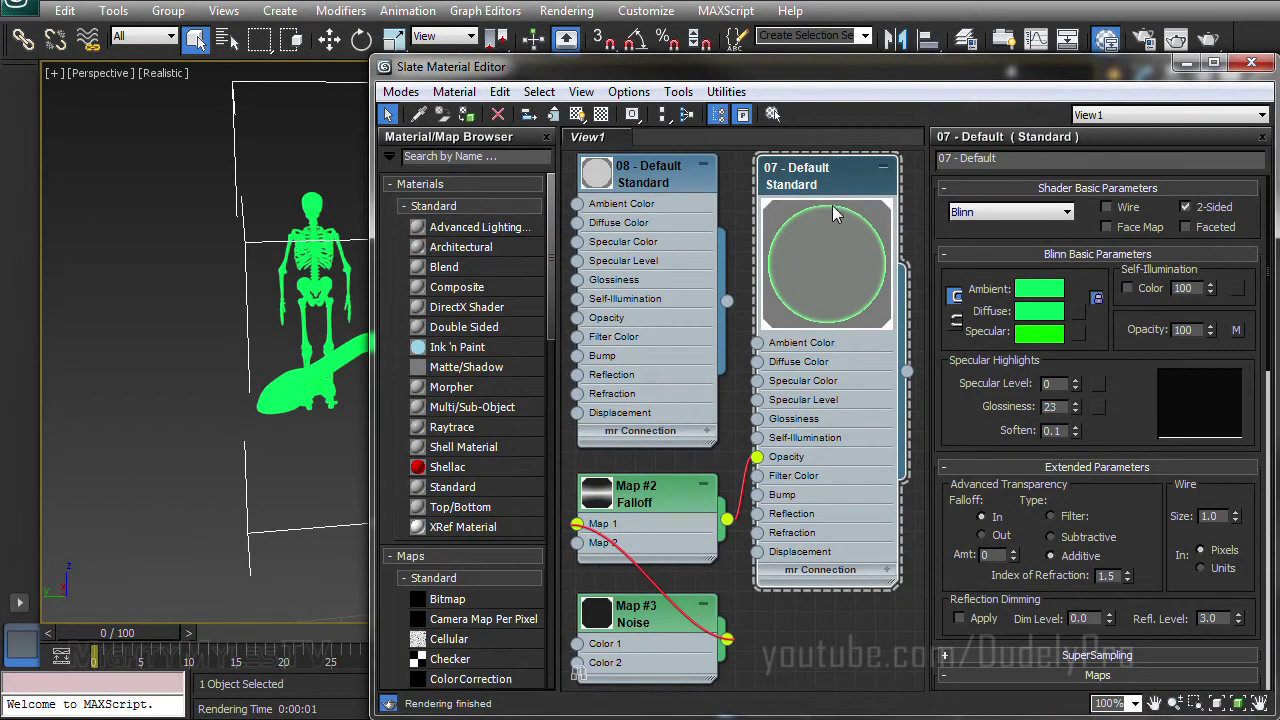
key("Delete")
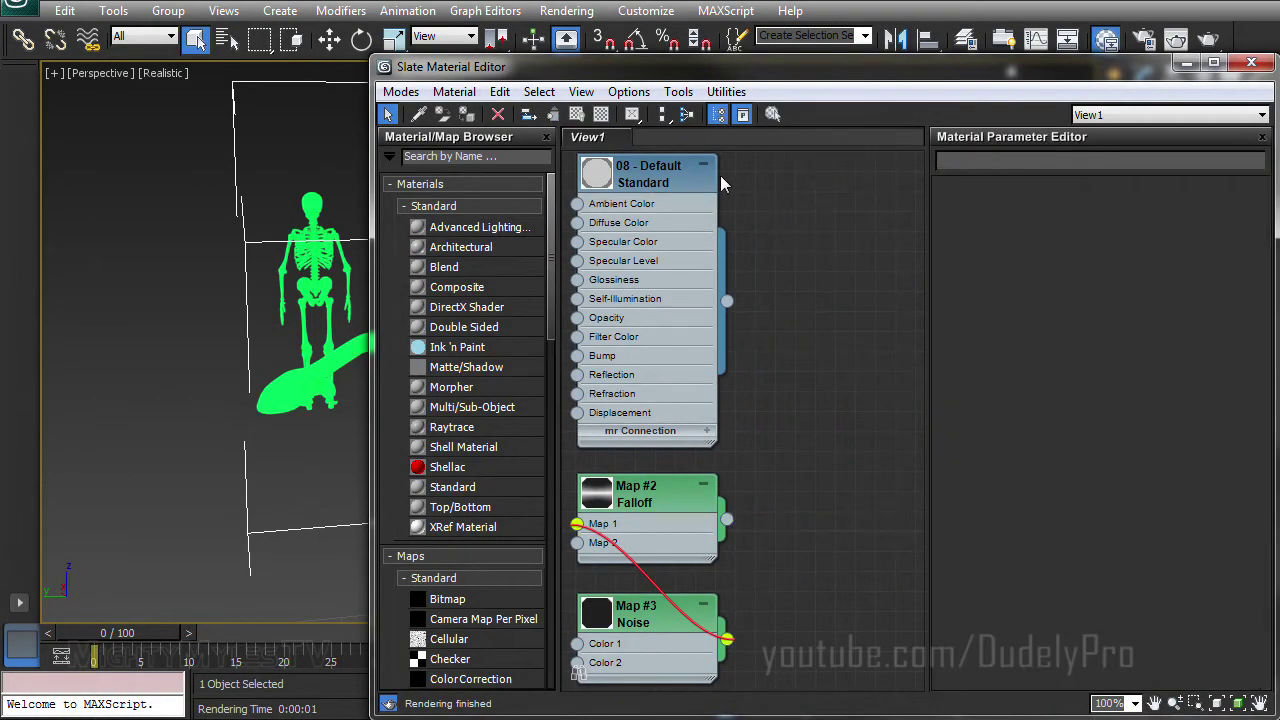
left_click(676, 183)
key("Delete")
left_click(663, 492)
key("Delete")
left_click(640, 602)
key("Delete")
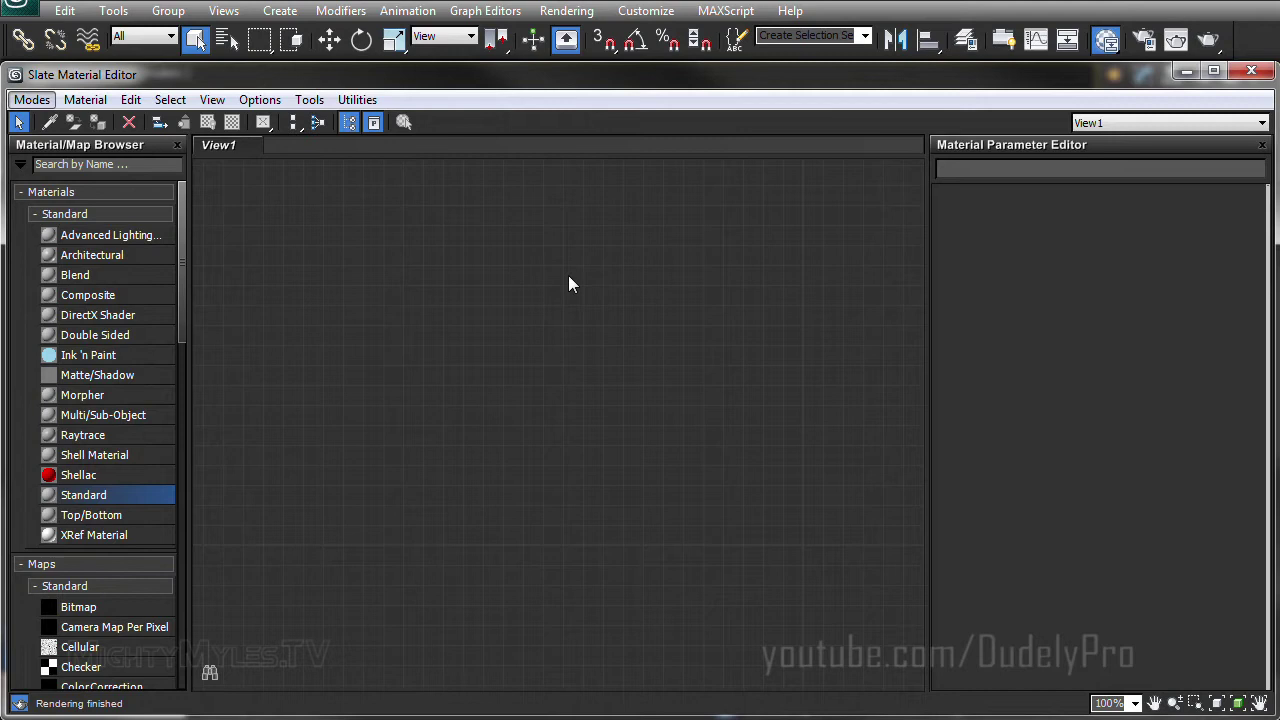
Step: Add a Standard material to the empty node view, name it X-ray and enlarge its preview sphere
left_click_drag(47, 500, 362, 234)
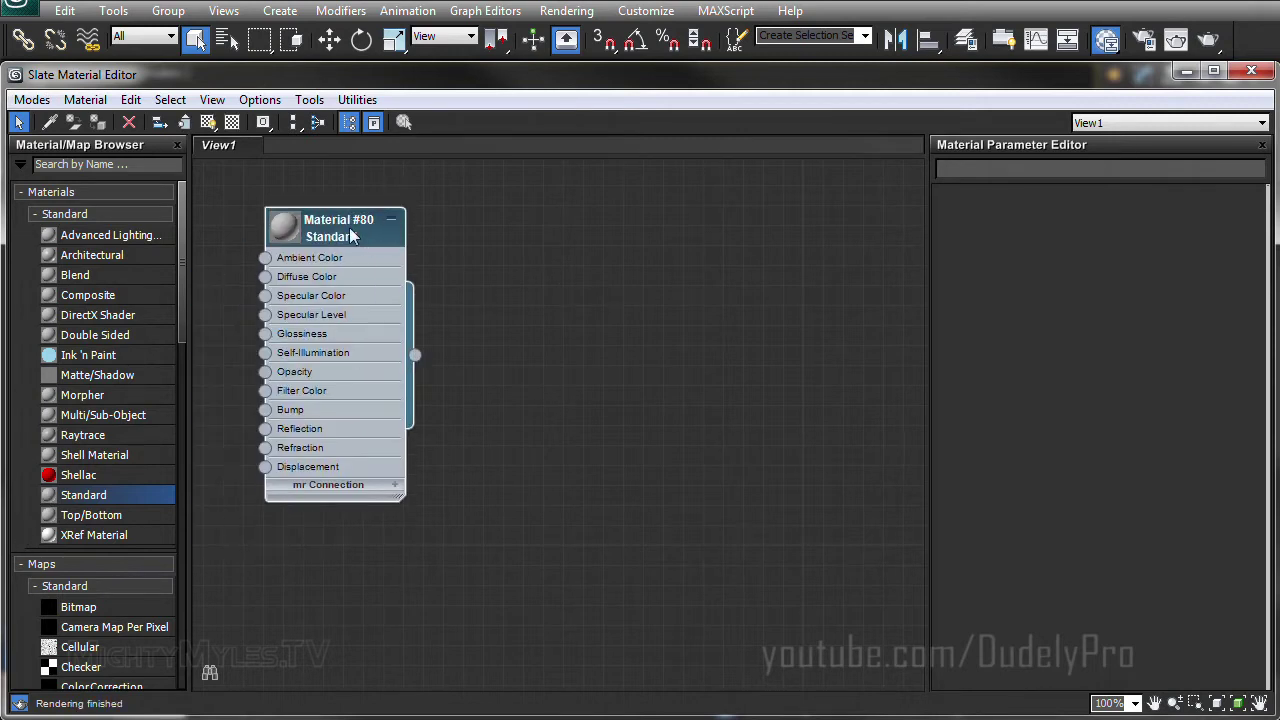
double_click(347, 235)
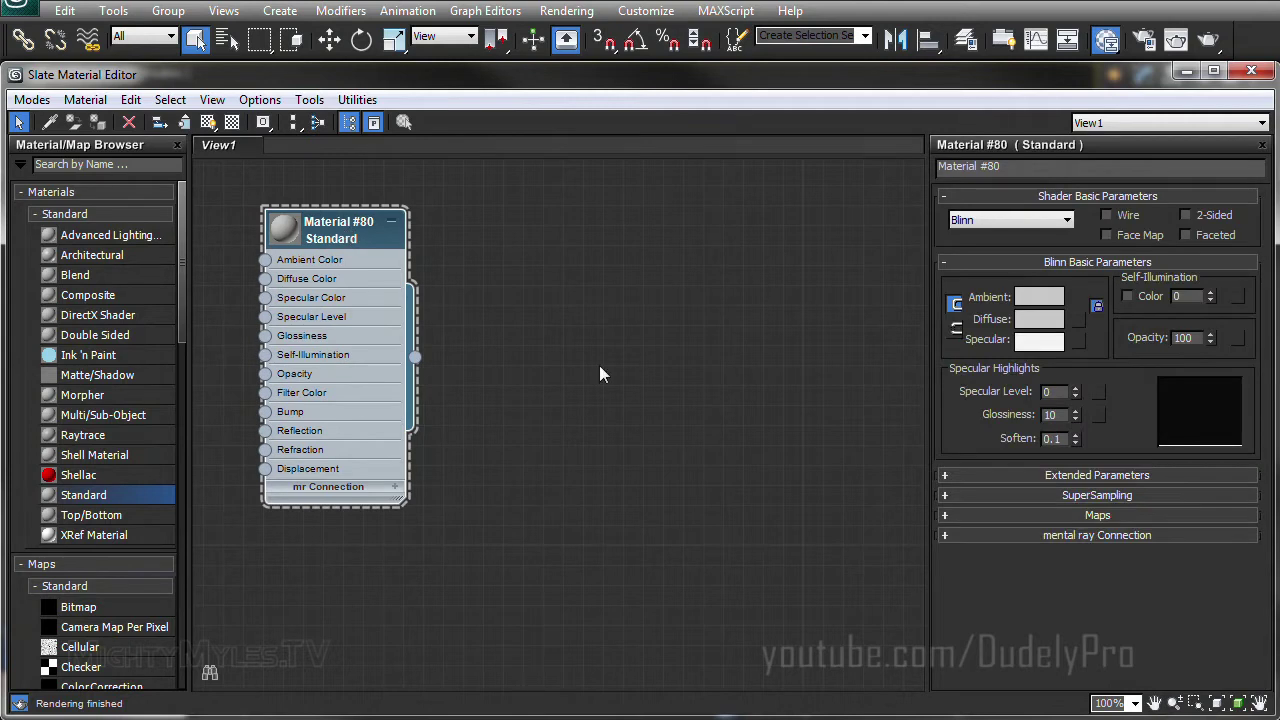
left_click_drag(1001, 166, 822, 190)
type("X-ratys")
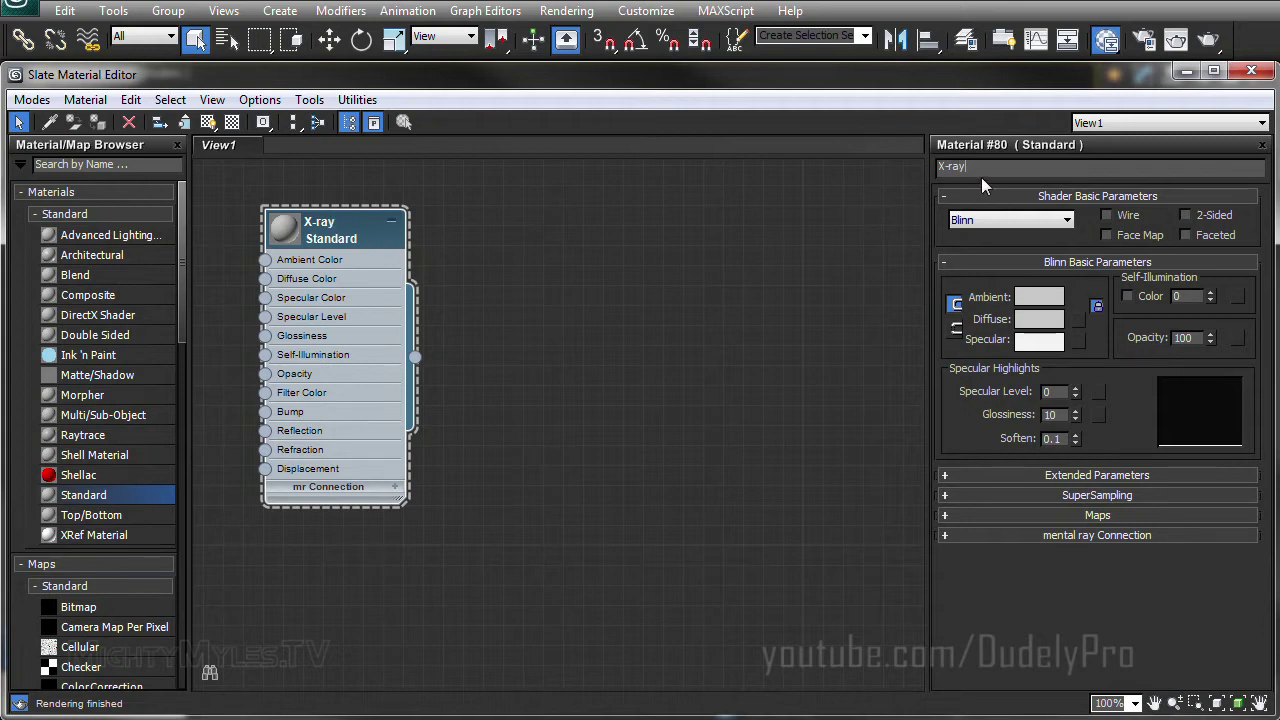
double_click(293, 234)
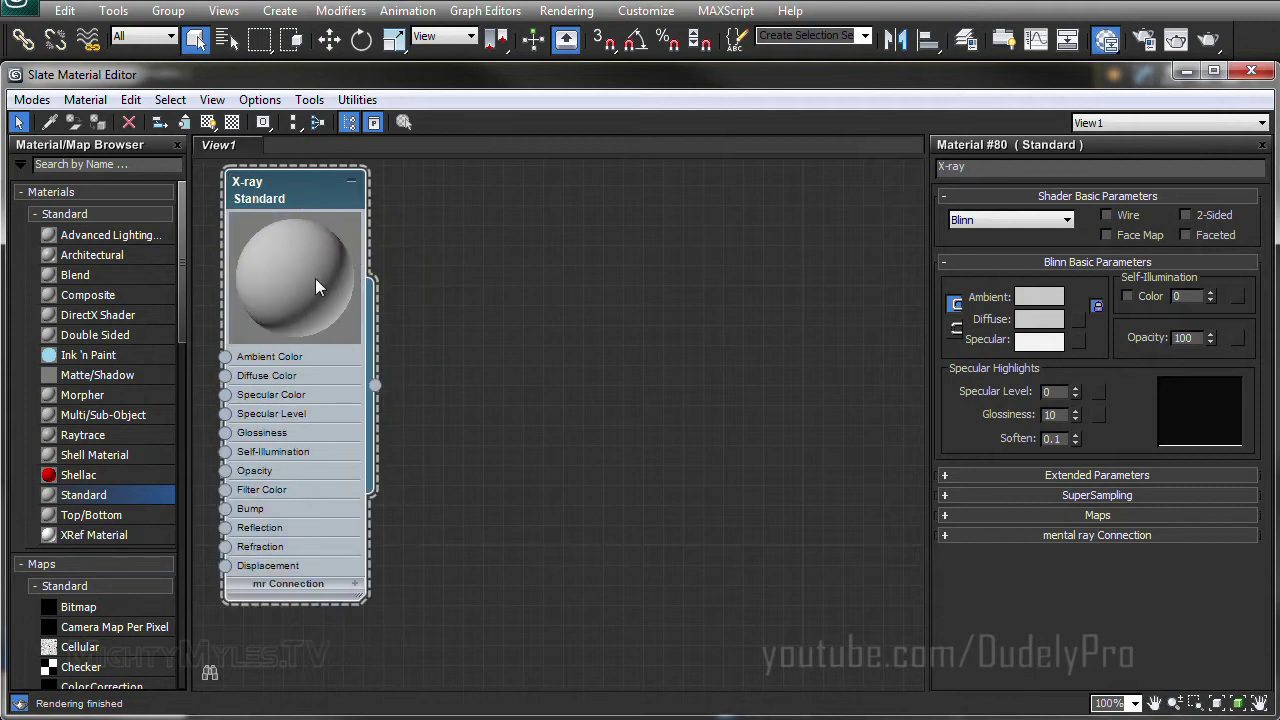
Step: Close the material editor and move the ghost character along the Y axis, well away from the grid
left_click(1213, 70)
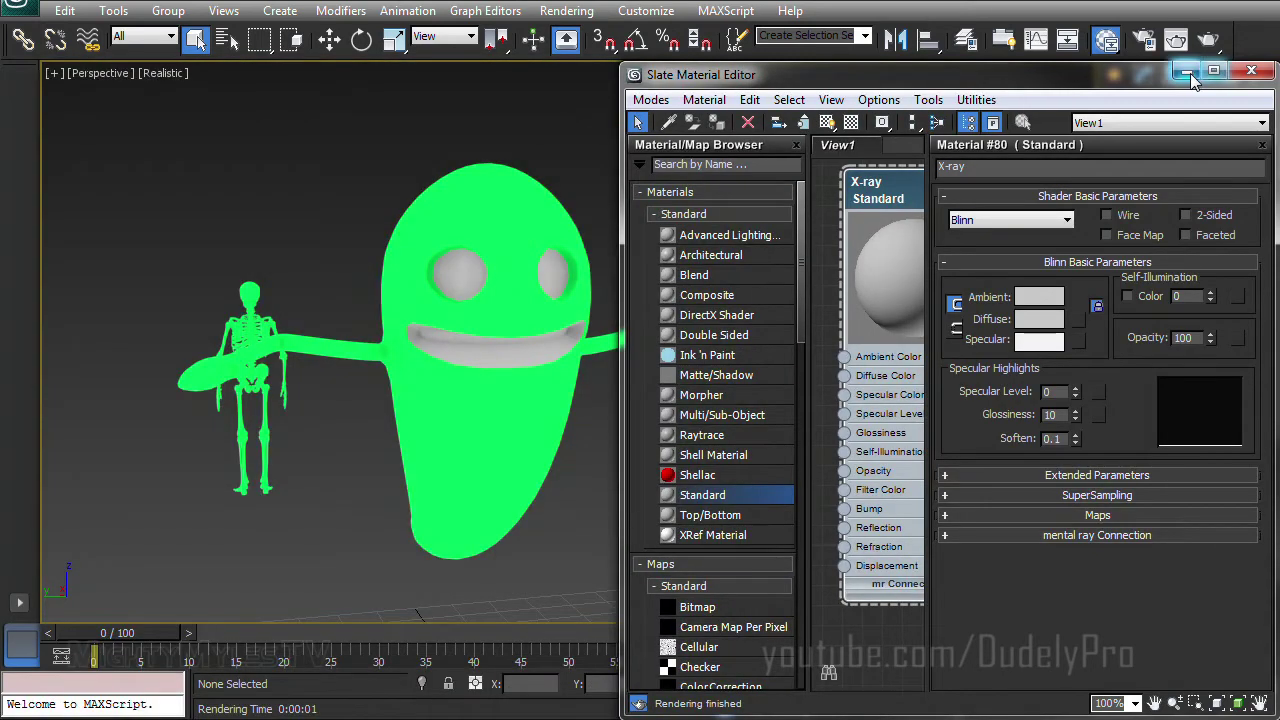
left_click_drag(622, 256, 412, 256)
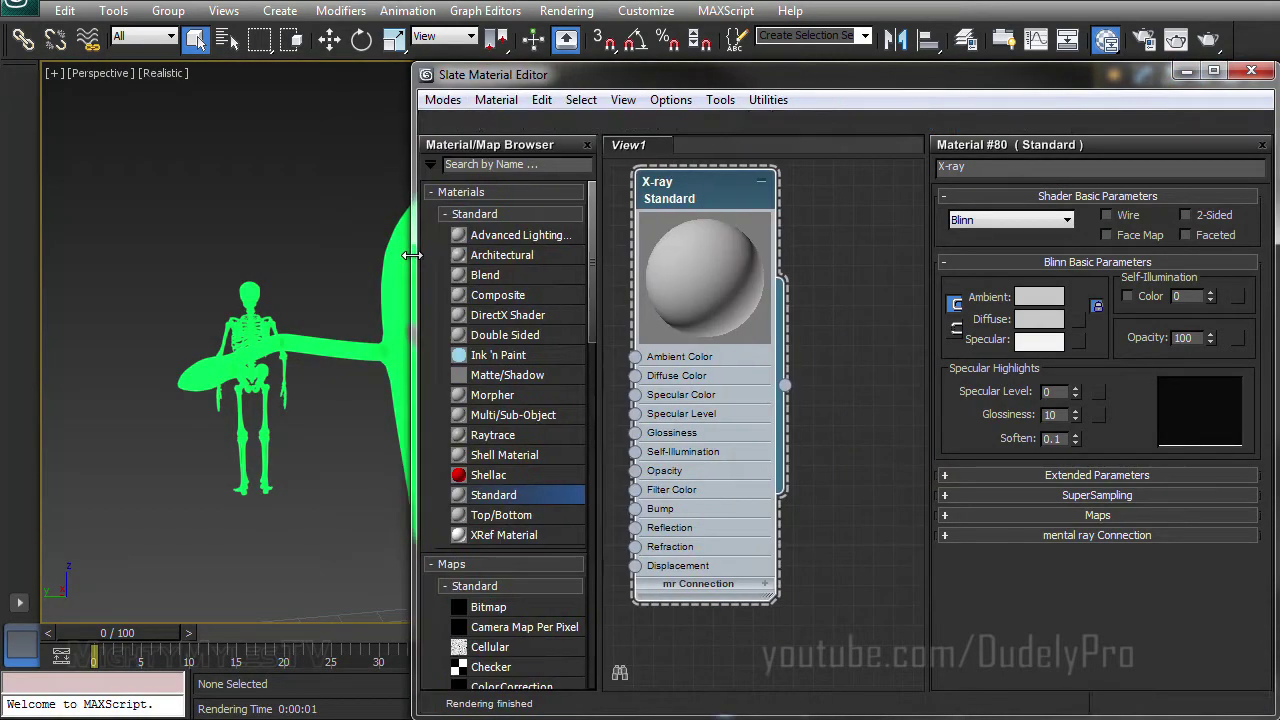
left_click(1251, 70)
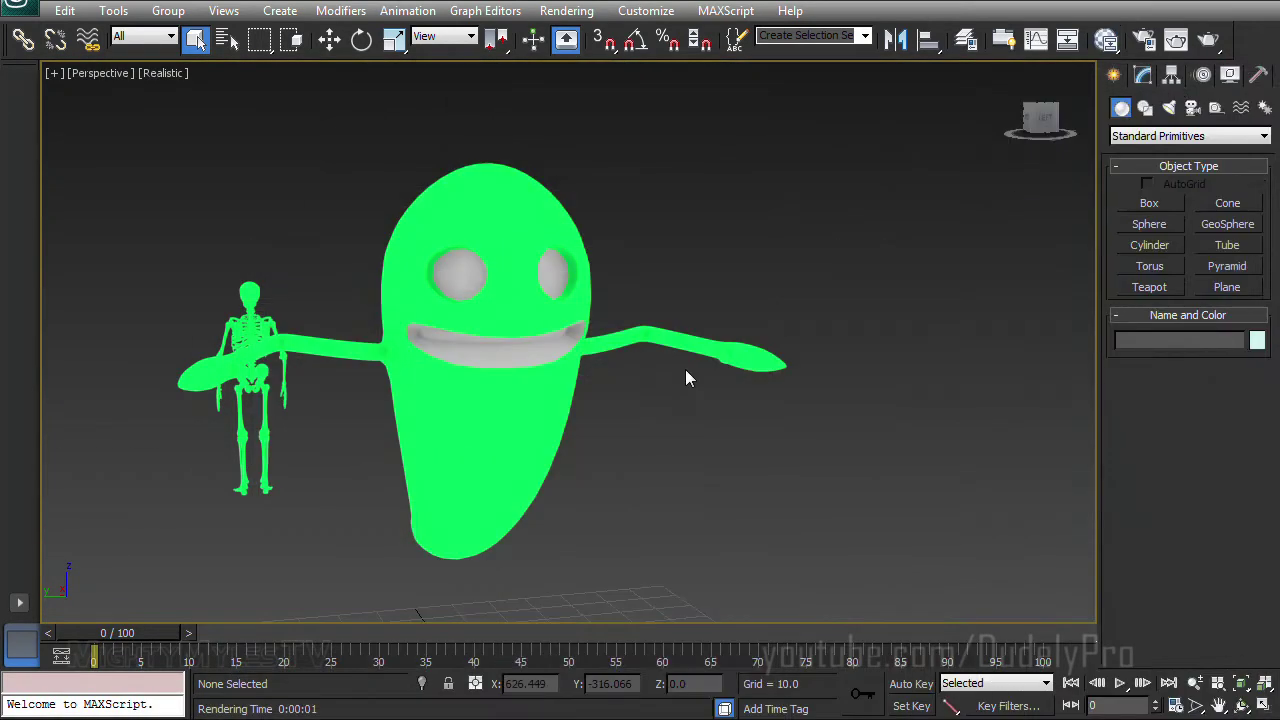
left_click(524, 426)
scroll(524, 426, "down", 2)
key("w")
left_click_drag(455, 390, 1040, 378)
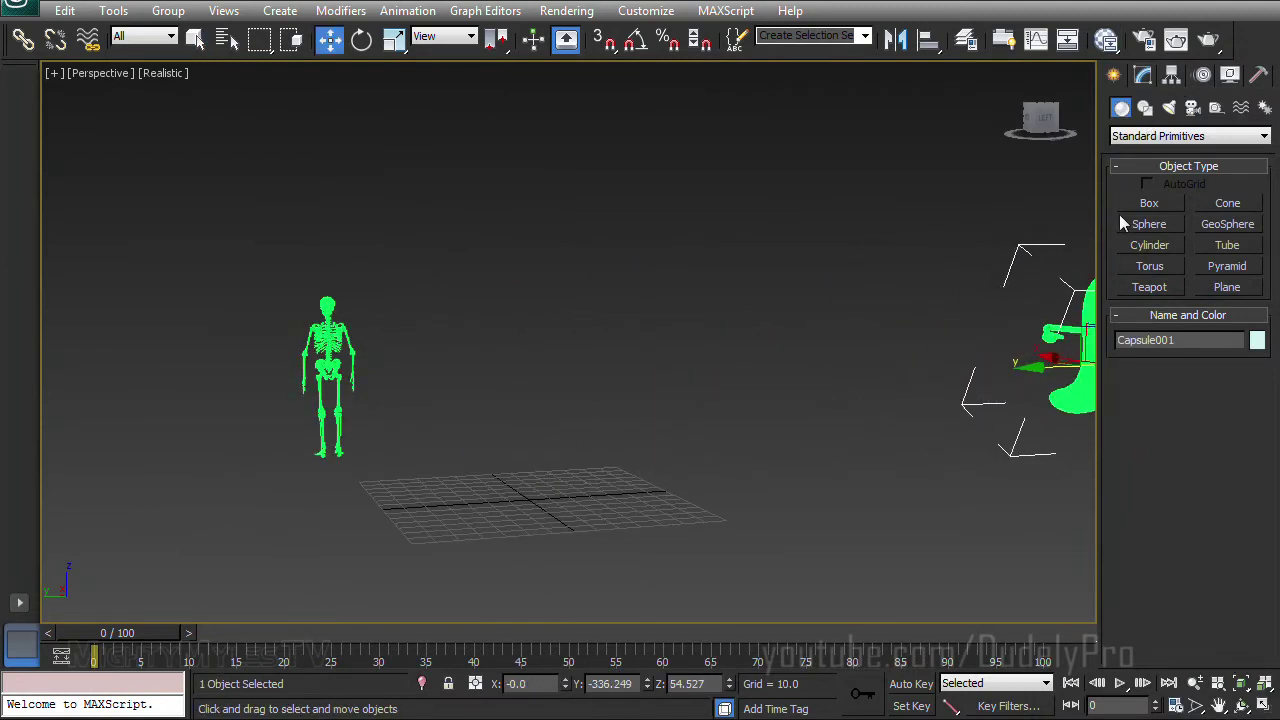
Step: Create a Torus Knot extended primitive near the grid's centre with a base radius of about 34.4 and cross-section radius of about 14.6
left_click(1160, 137)
left_click(1160, 162)
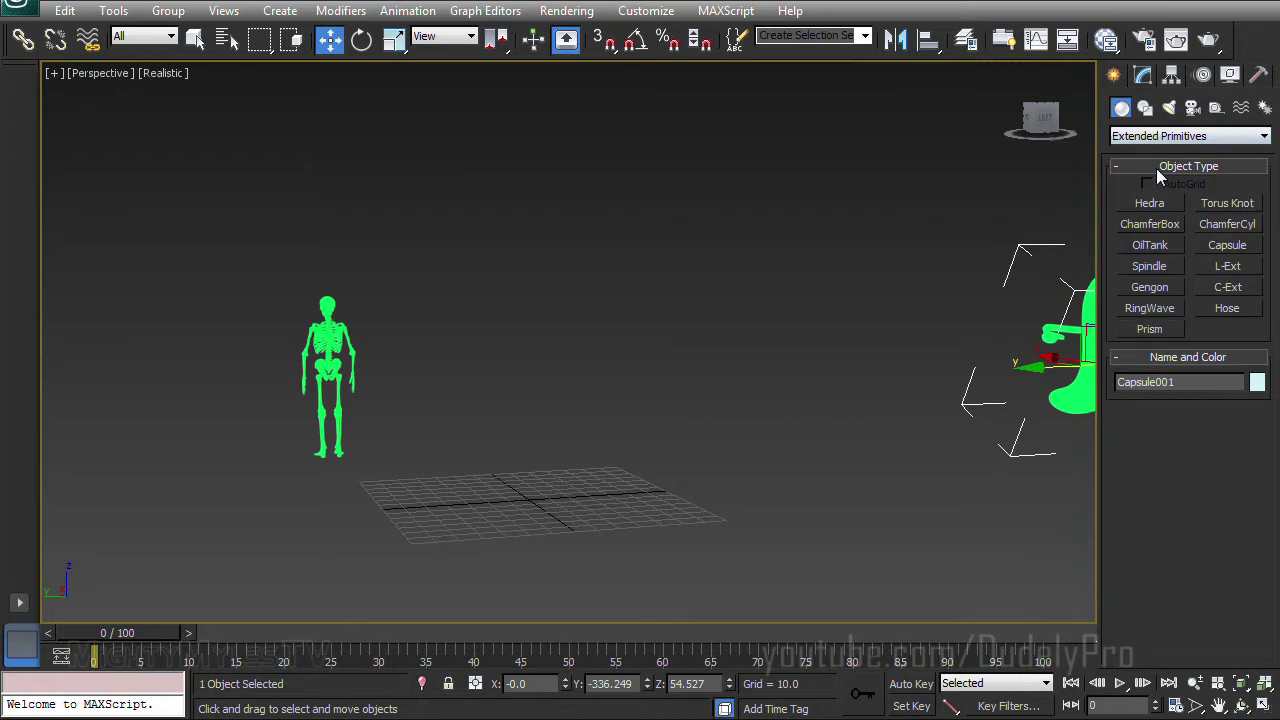
left_click(1207, 207)
middle_click_drag(810, 268, 689, 380, "alt")
left_click_drag(524, 518, 553, 510)
left_click(553, 510)
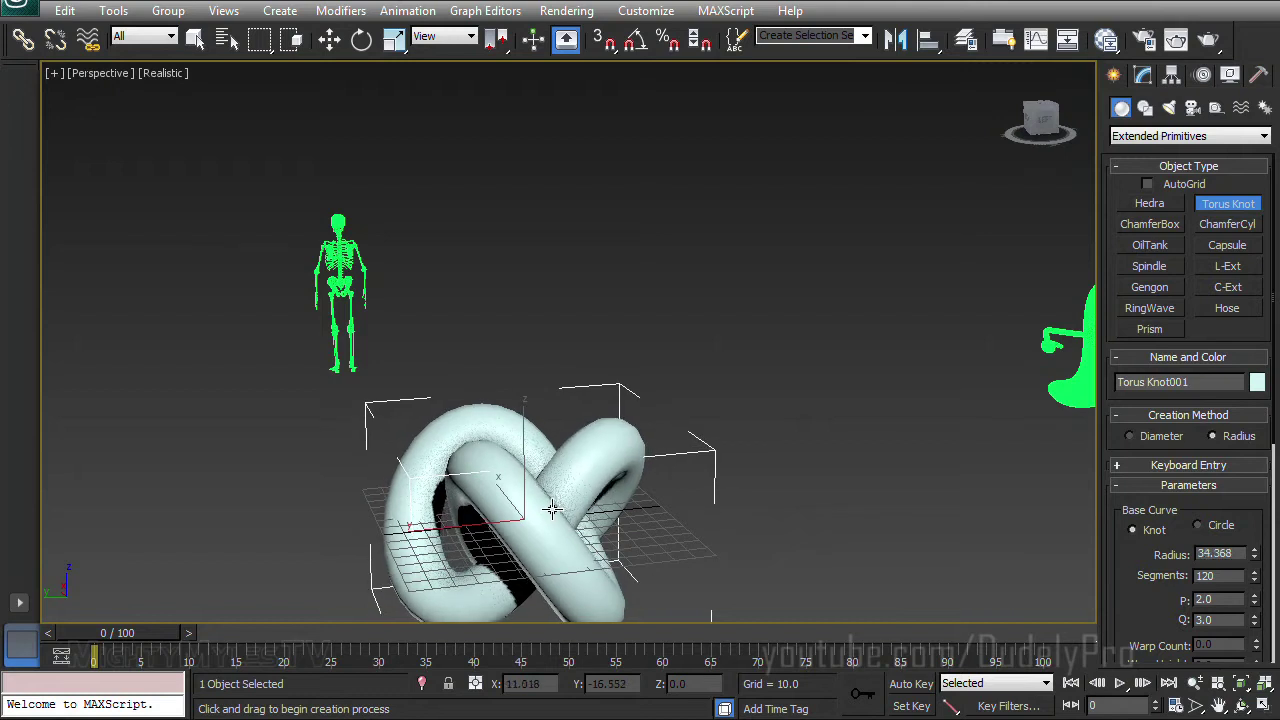
middle_click_drag(660, 497, 672, 421, "alt")
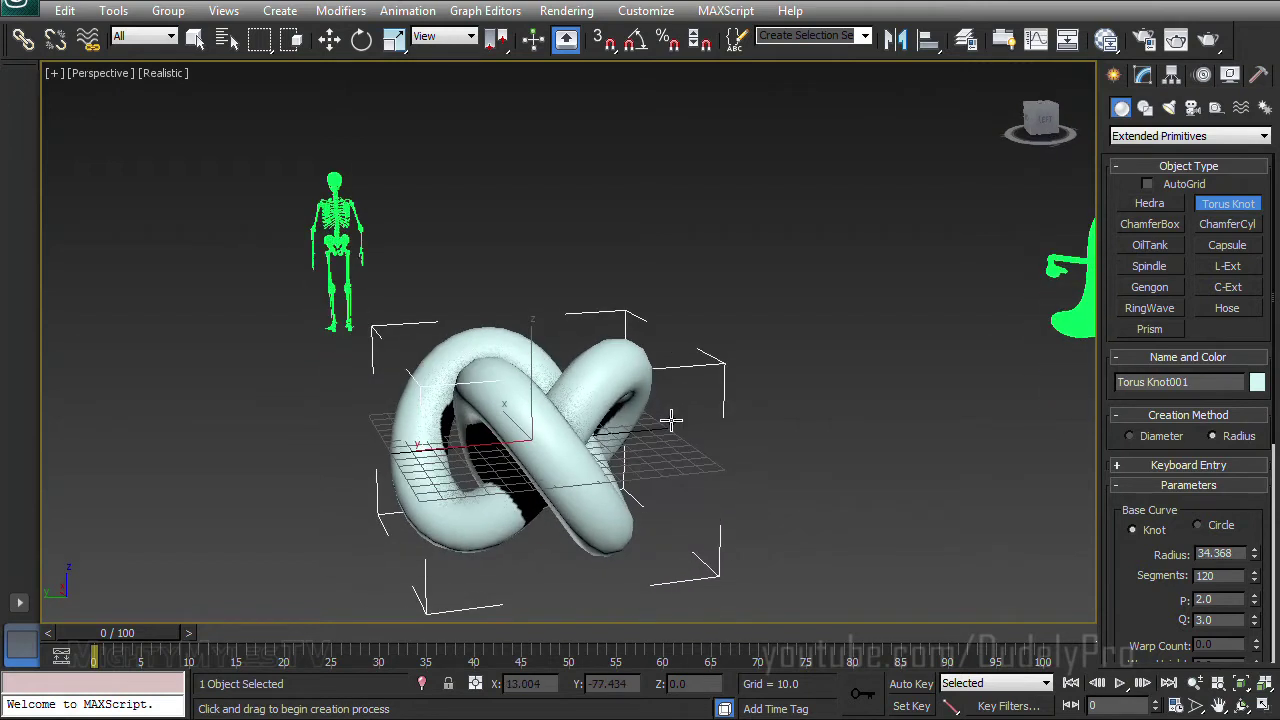
key("w")
middle_click_drag(759, 416, 840, 340, "alt")
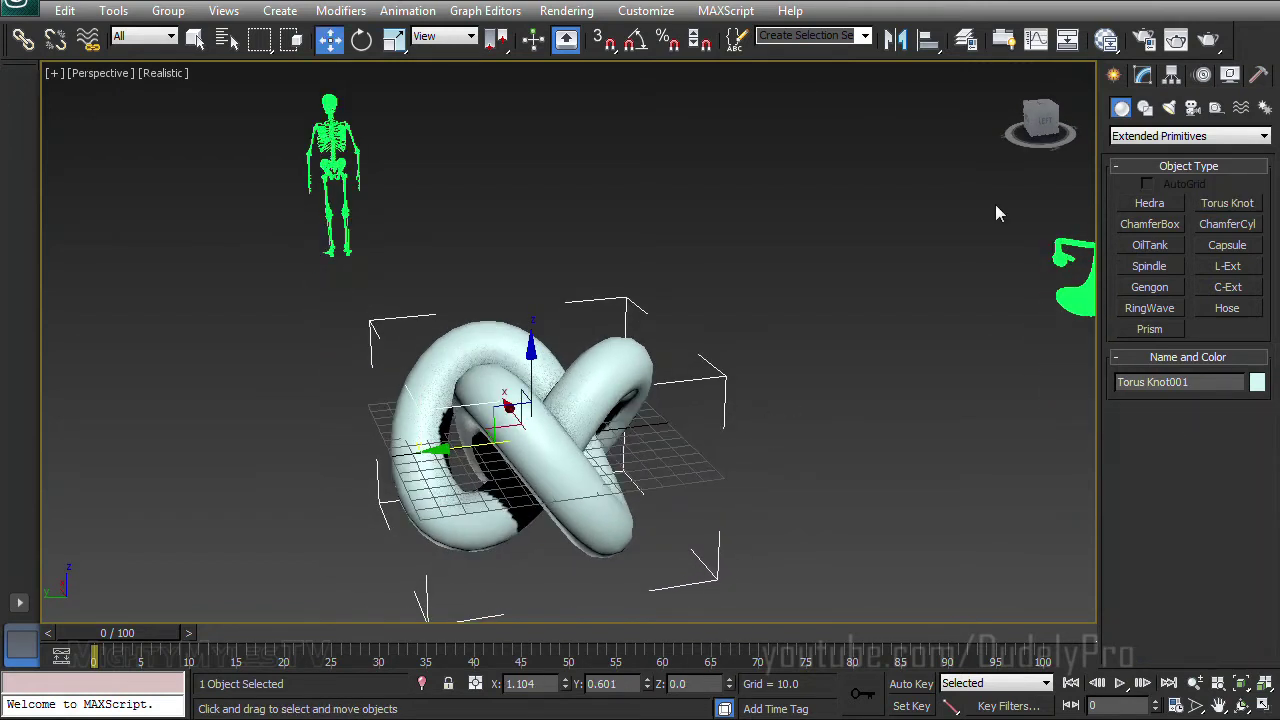
Step: Set the torus knot's P to 3 and Q to 4, and reduce its cross-section radius to about 13.4
left_click(1141, 76)
key("z")
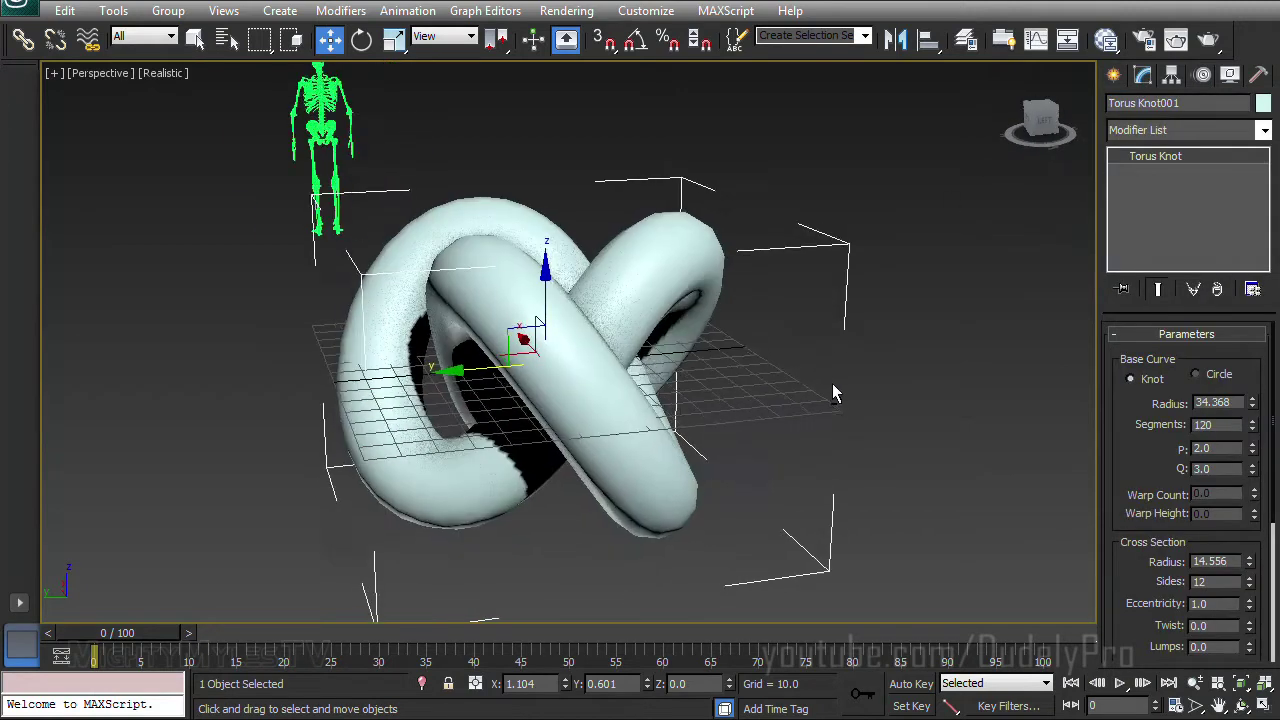
middle_click_drag(832, 383, 870, 358, "alt")
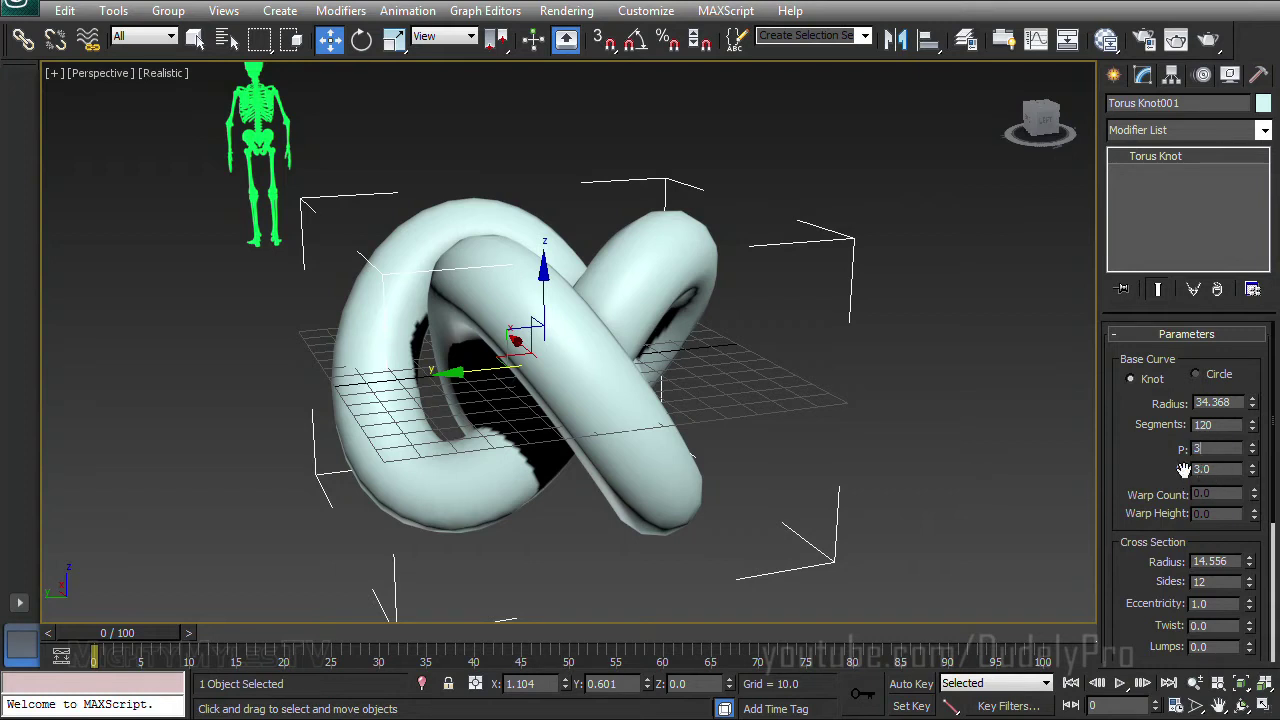
left_click_drag(1222, 469, 1080, 470)
type("4")
key("Return")
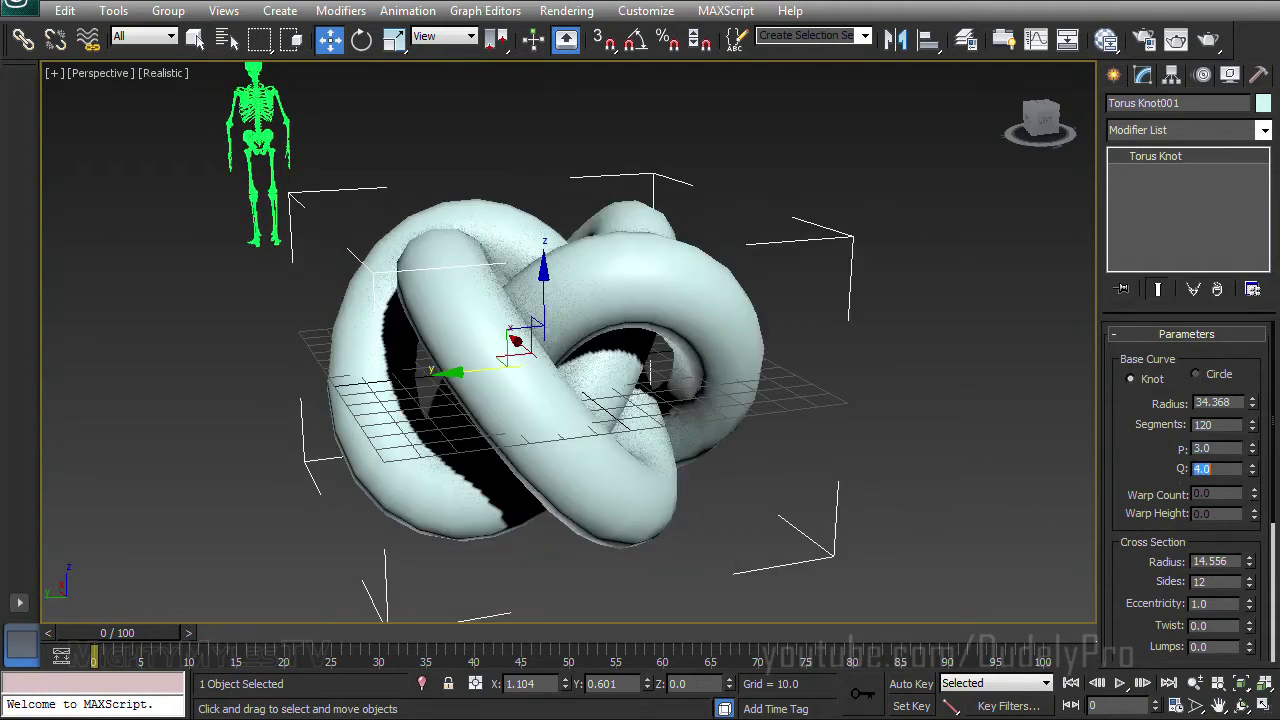
mouse_move(765, 425)
middle_mouse_down("alt")
mouse_move(651, 529)
mouse_move(623, 374)
mouse_move(747, 363)
mouse_move(814, 331)
mouse_move(831, 349)
mouse_move(750, 408)
middle_mouse_up("alt")
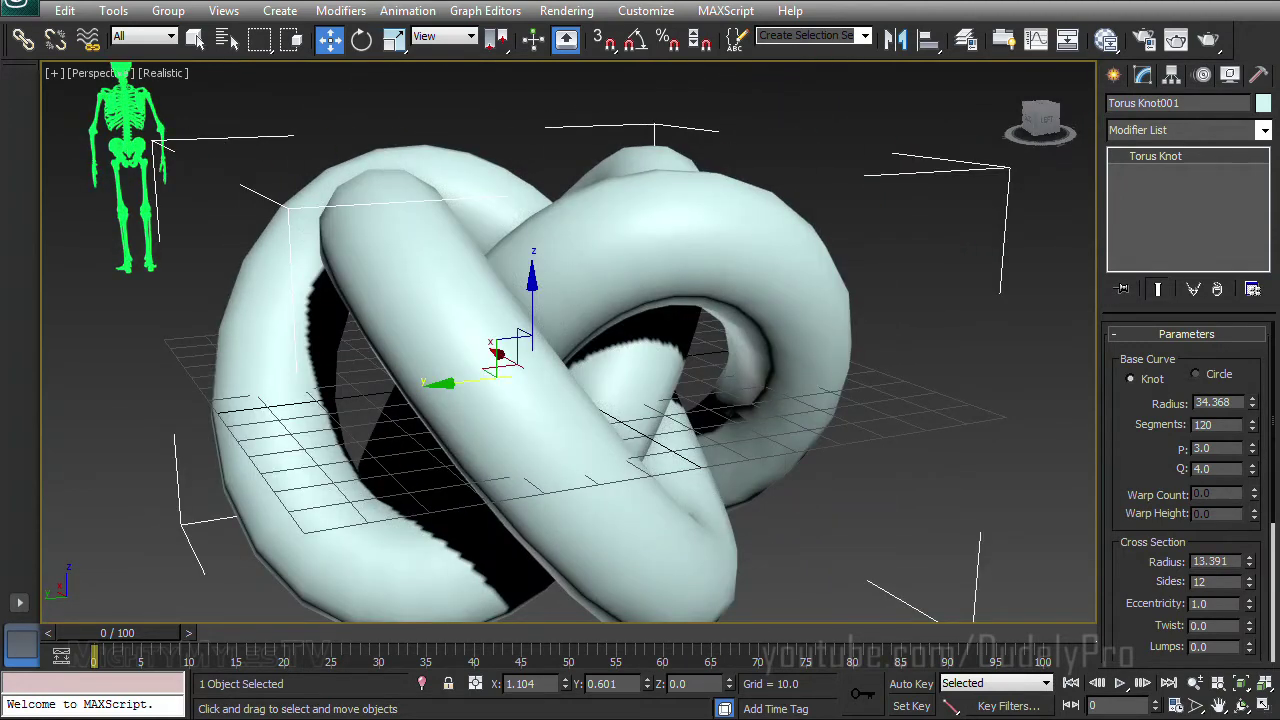
Step: Set the torus knot's segments to 221 and cross-section sides to 18, with edged faces displayed in the viewport
left_click_drag(1252, 426, 1255, 370)
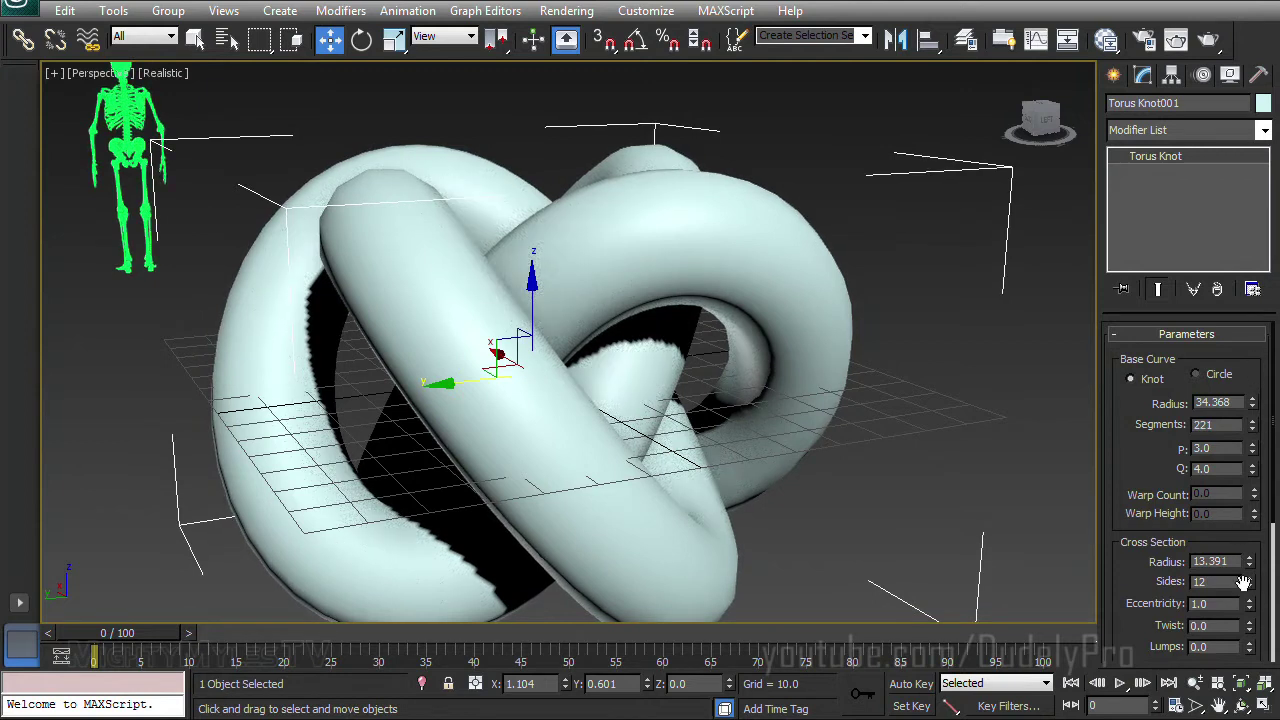
left_click_drag(1249, 581, 1246, 488)
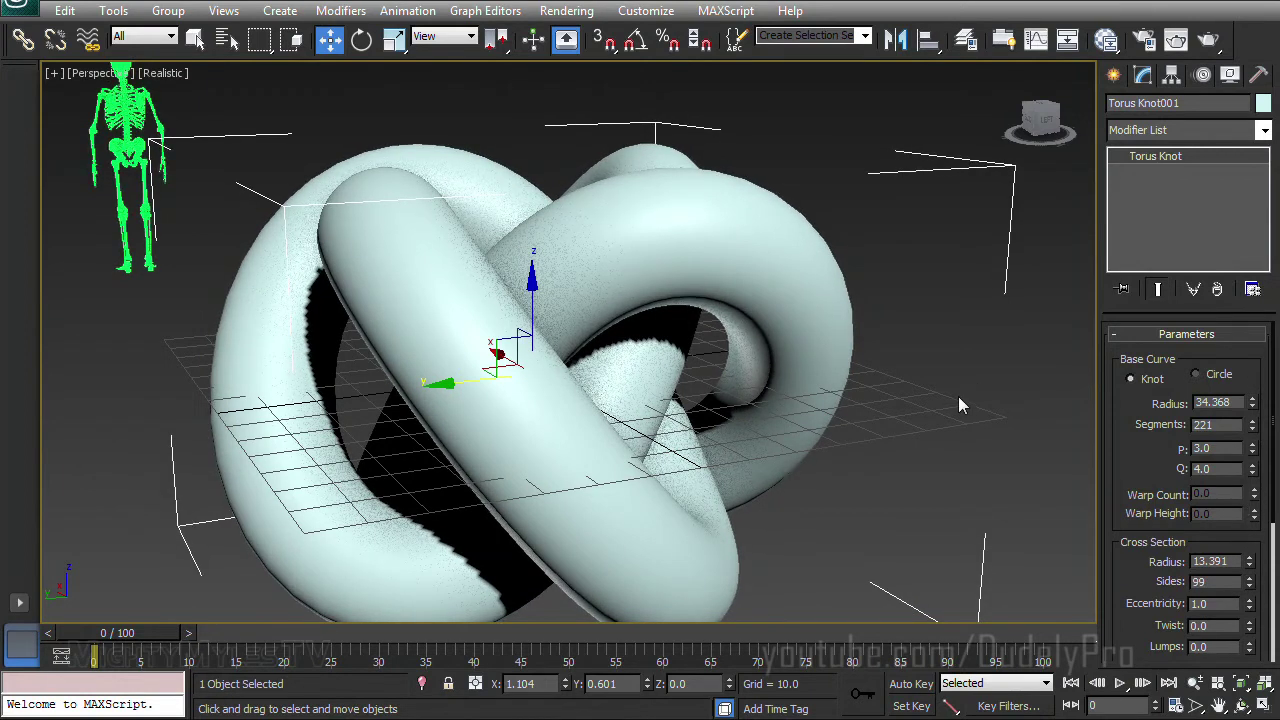
key("F4")
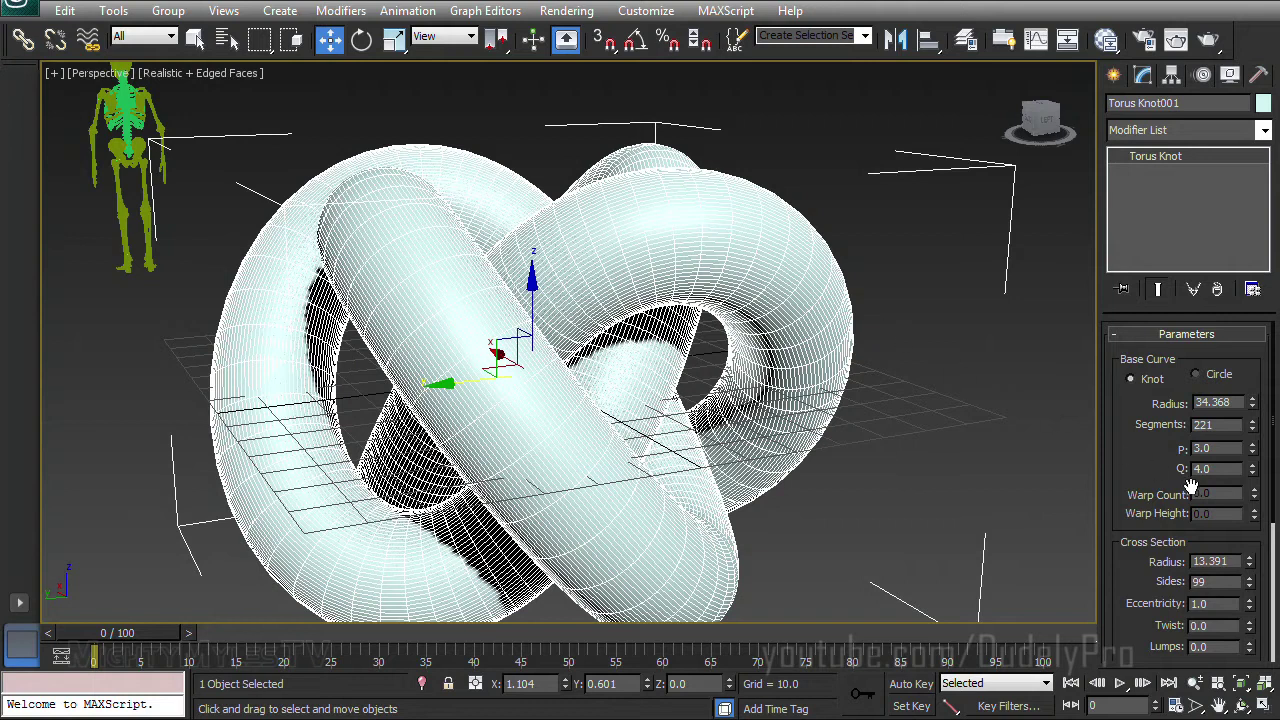
left_click(1127, 572)
type("18")
key("Return")
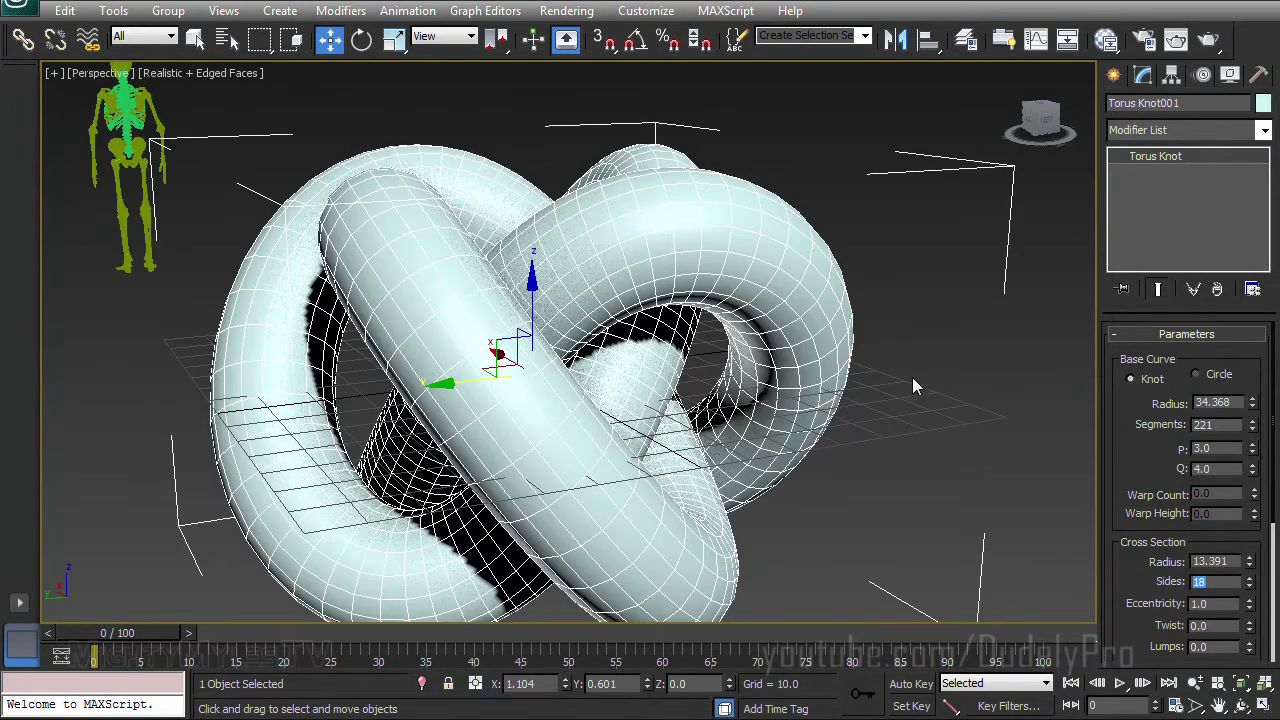
Step: Switch the perspective viewport's display from Realistic with edged faces to plain Shaded
mouse_move(912, 377)
middle_mouse_down("alt")
mouse_move(911, 394)
mouse_move(904, 378)
middle_mouse_up("alt")
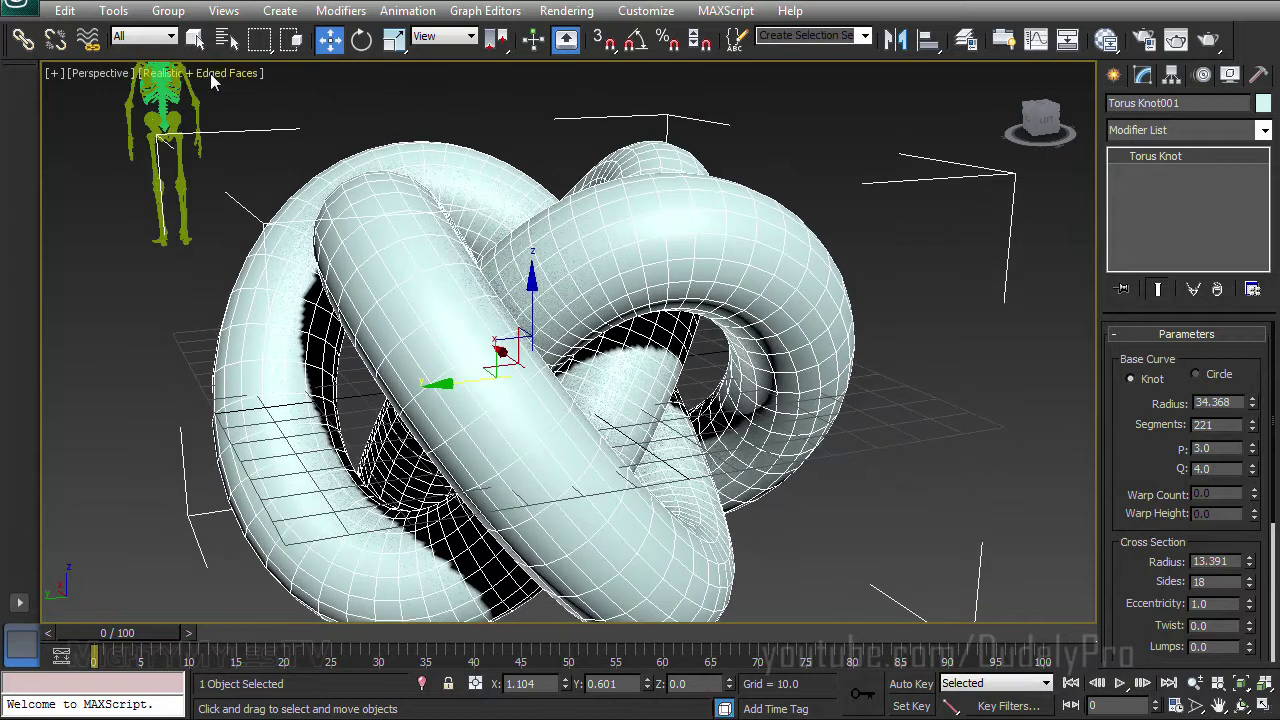
left_click(210, 73)
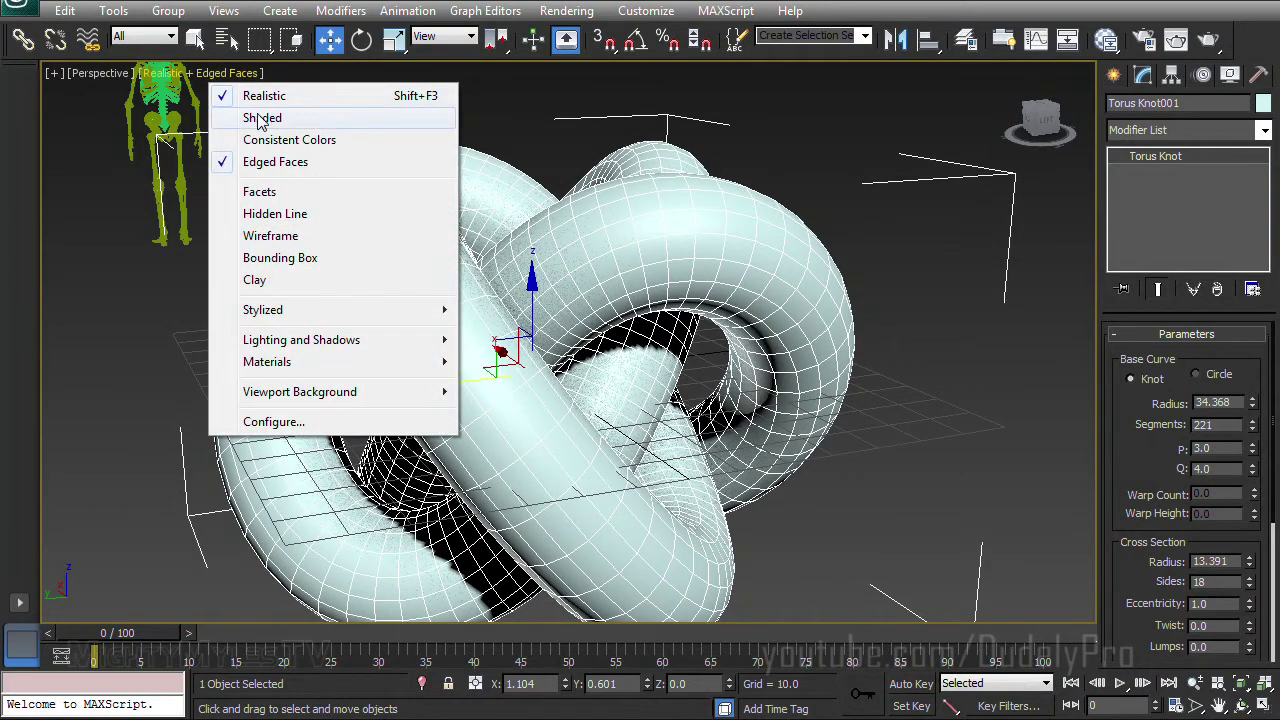
key("Escape")
mouse_move(741, 389)
middle_mouse_down("alt")
mouse_move(788, 333)
mouse_move(770, 330)
mouse_move(784, 342)
mouse_move(760, 340)
mouse_move(777, 363)
middle_mouse_up("alt")
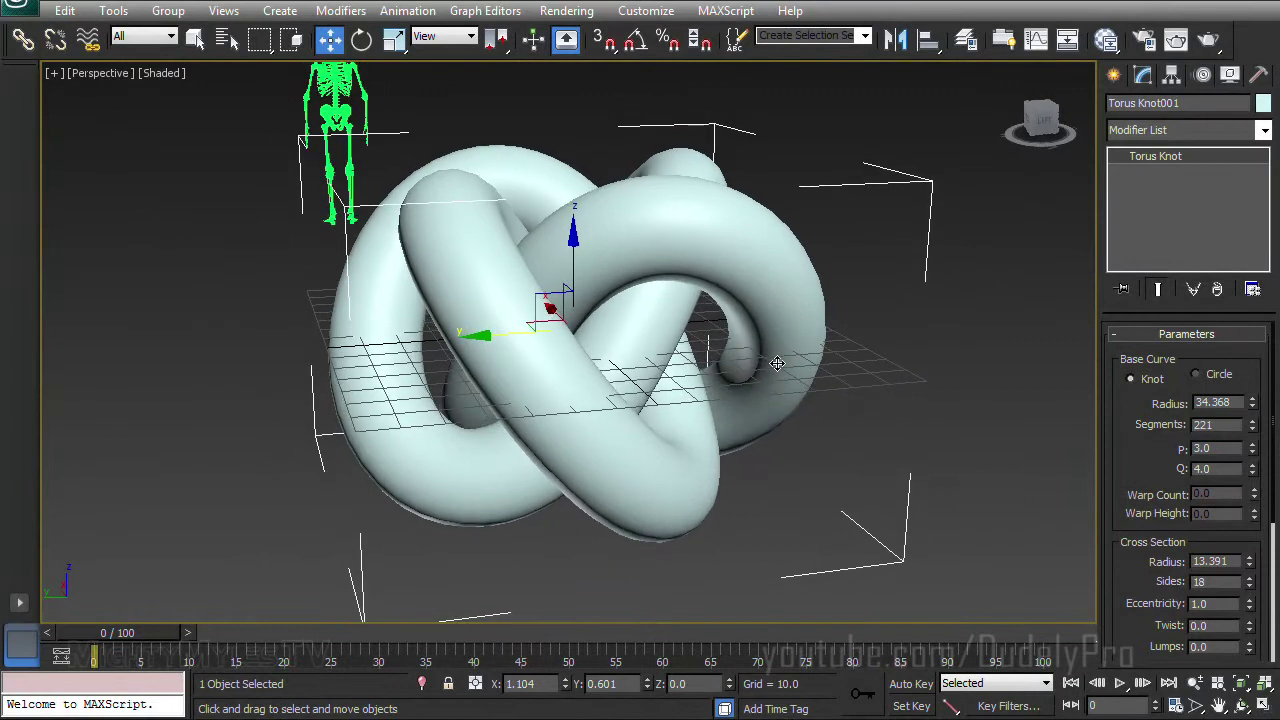
Step: Assign the X-ray material to the torus knot and move its node to leave space beside it in the Slate view
key("m")
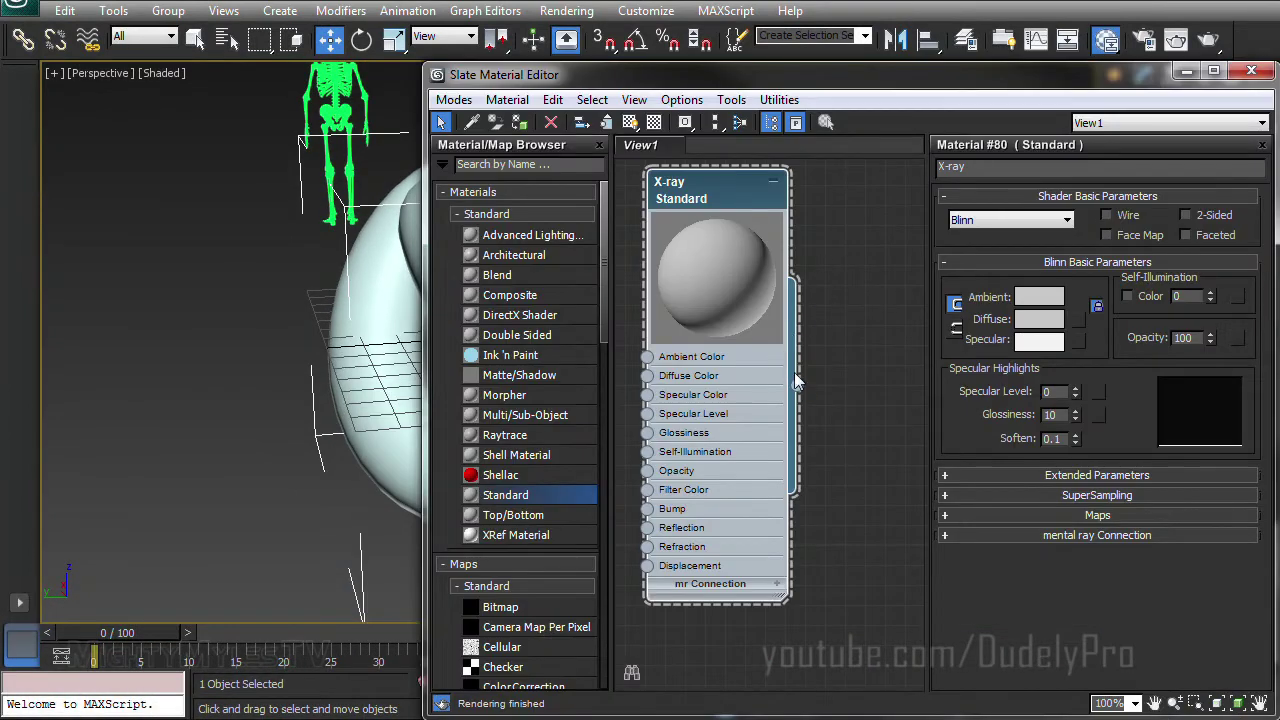
left_click_drag(797, 380, 357, 335)
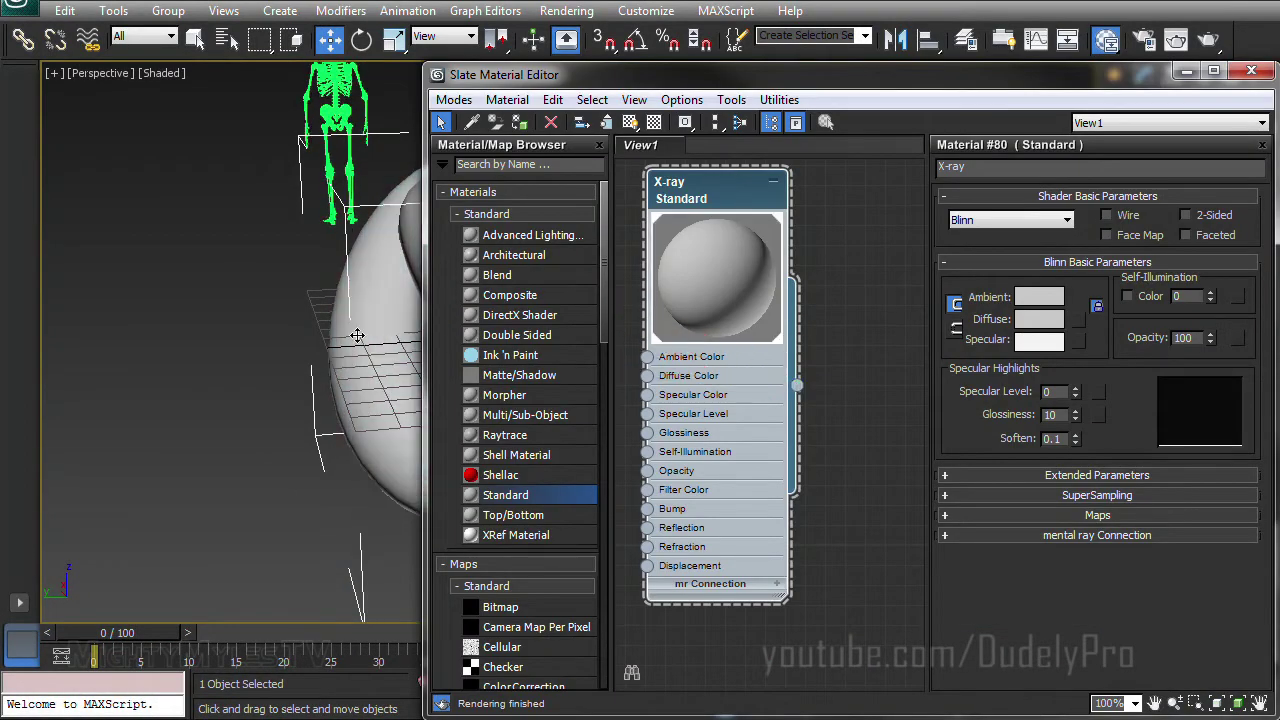
middle_click_drag(355, 322, 271, 317)
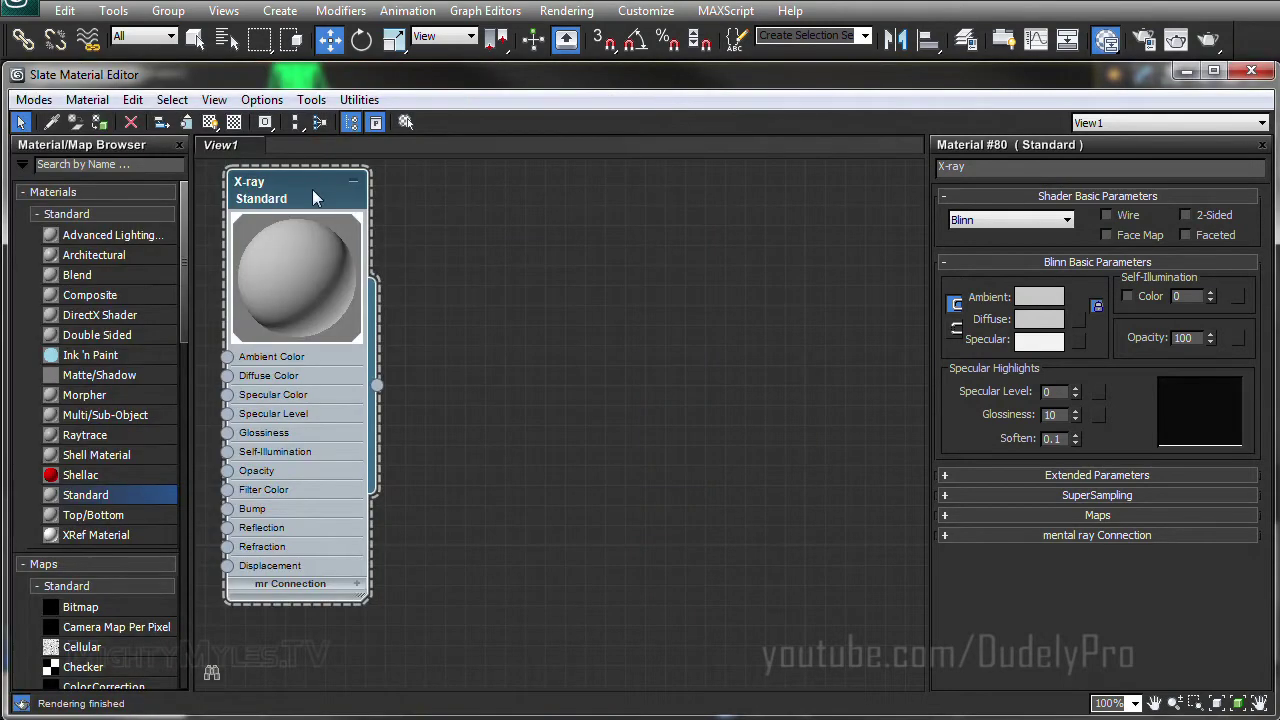
left_click_drag(316, 192, 487, 204)
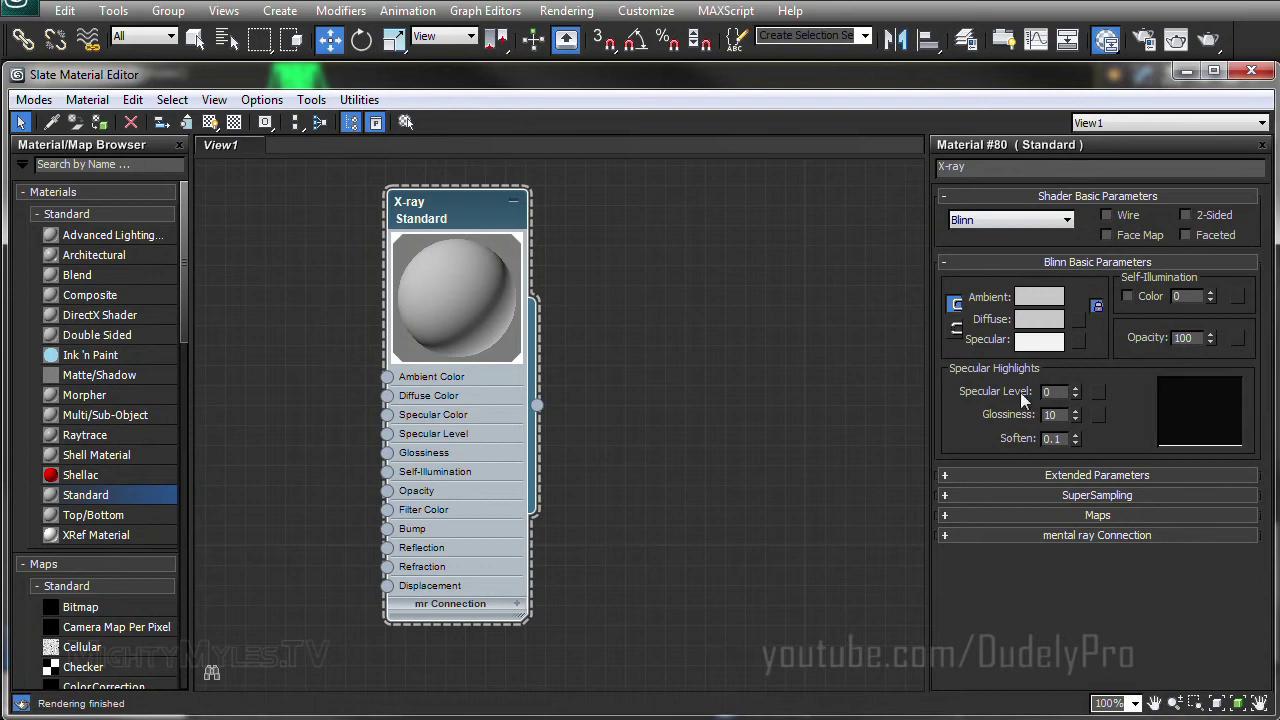
Step: Add a Falloff map to the X-ray material's Opacity slot and place its node beside the material node
left_click(1002, 515)
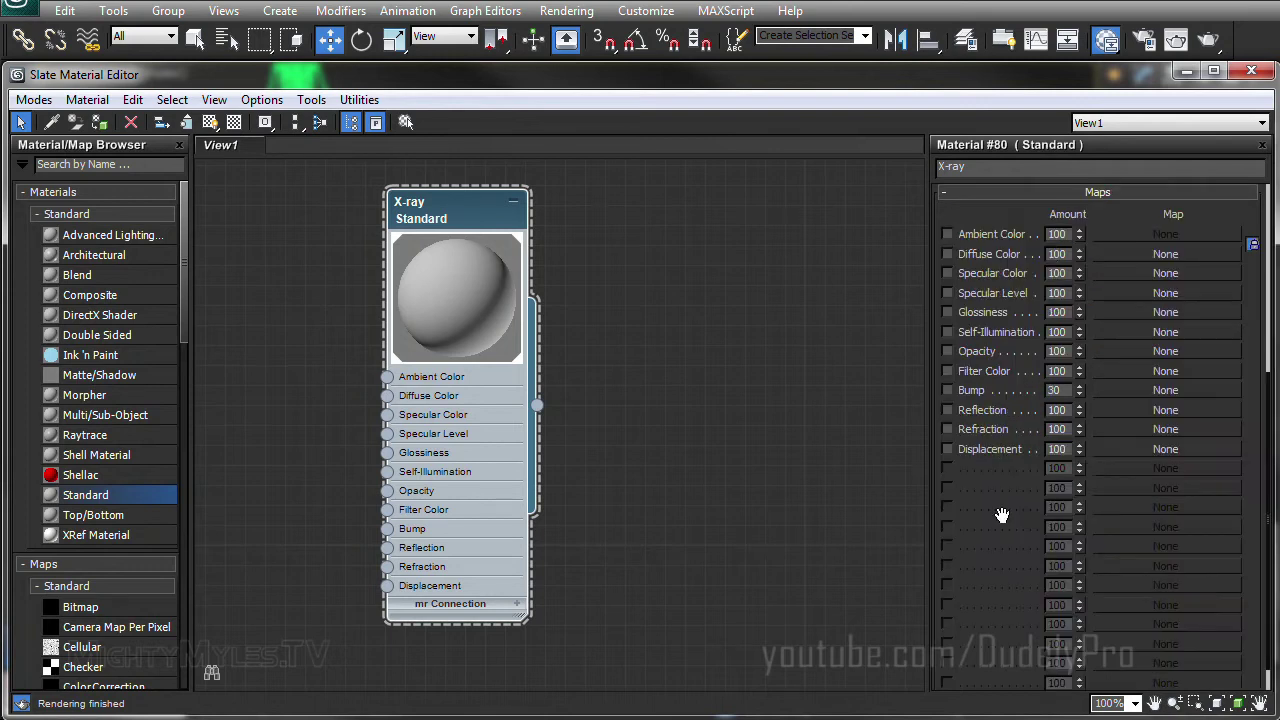
left_click_drag(985, 215, 1005, 240)
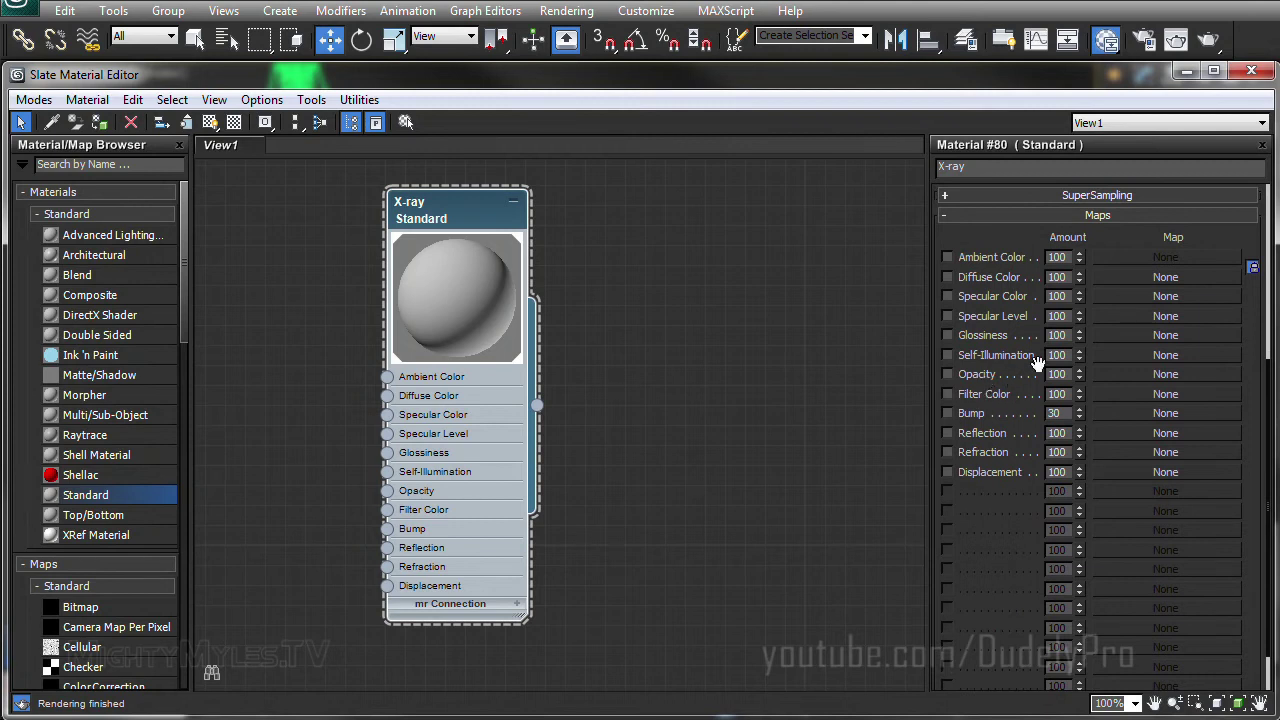
left_click(1134, 373)
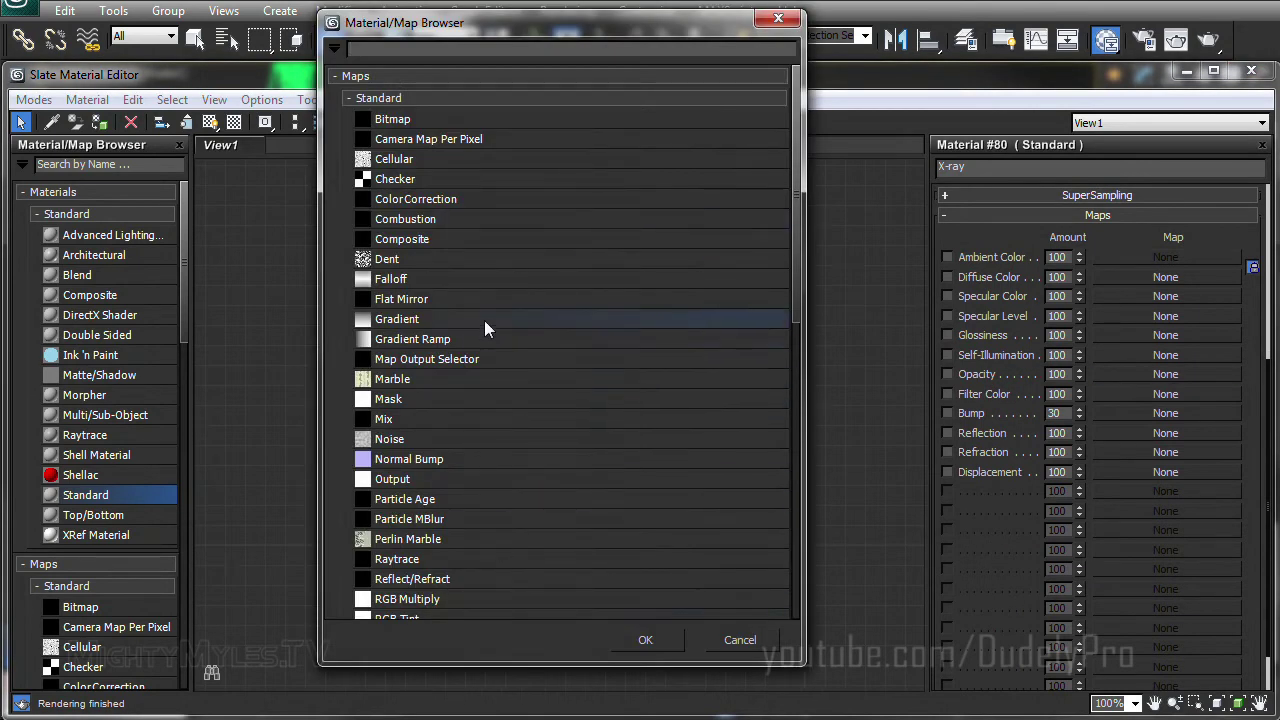
left_click(460, 279)
left_click(648, 640)
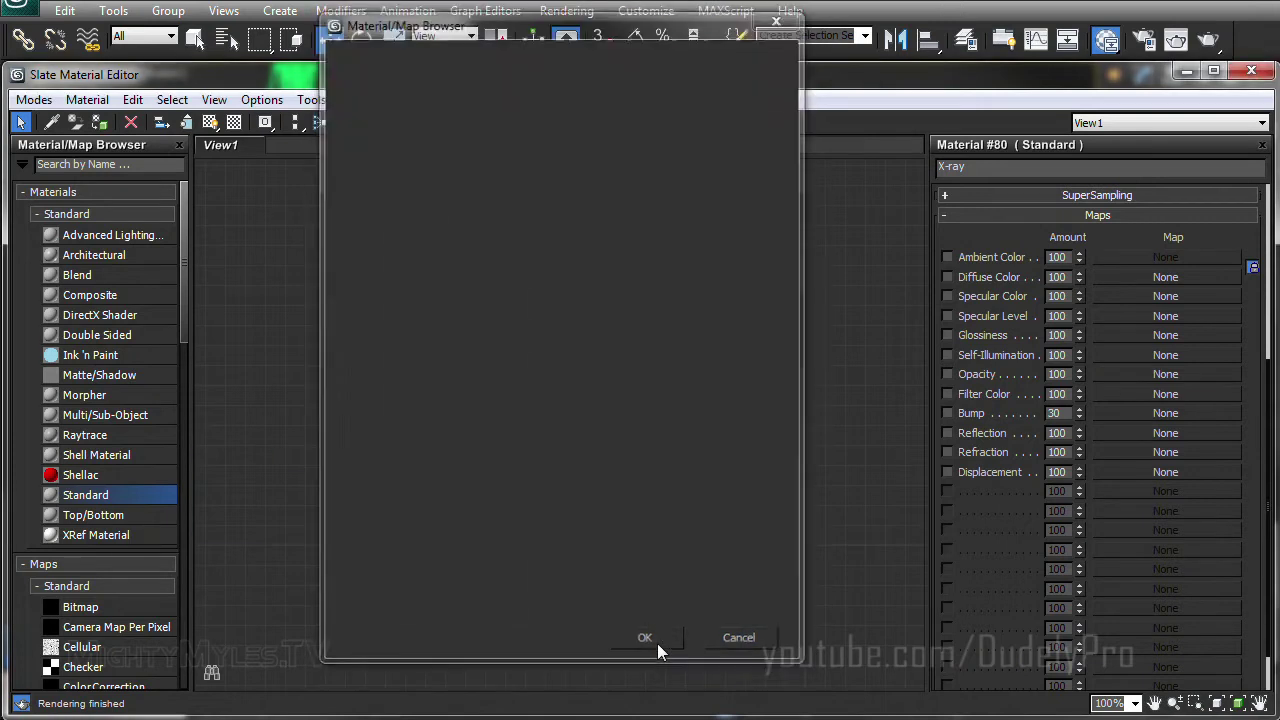
middle_click_drag(648, 383, 776, 371)
left_click_drag(380, 452, 440, 452)
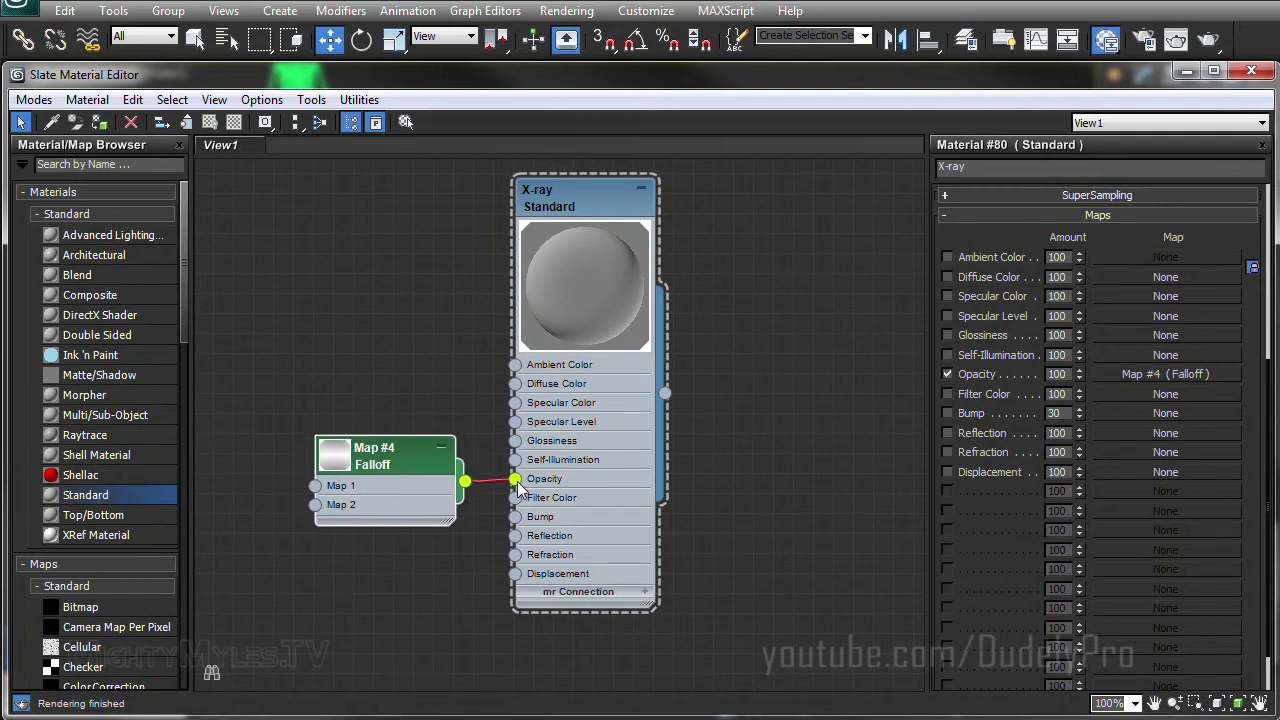
Step: Try wiring the Falloff map to the Displacement and Glossiness slots, and restore it to feeding only Opacity
left_click_drag(518, 487, 512, 572)
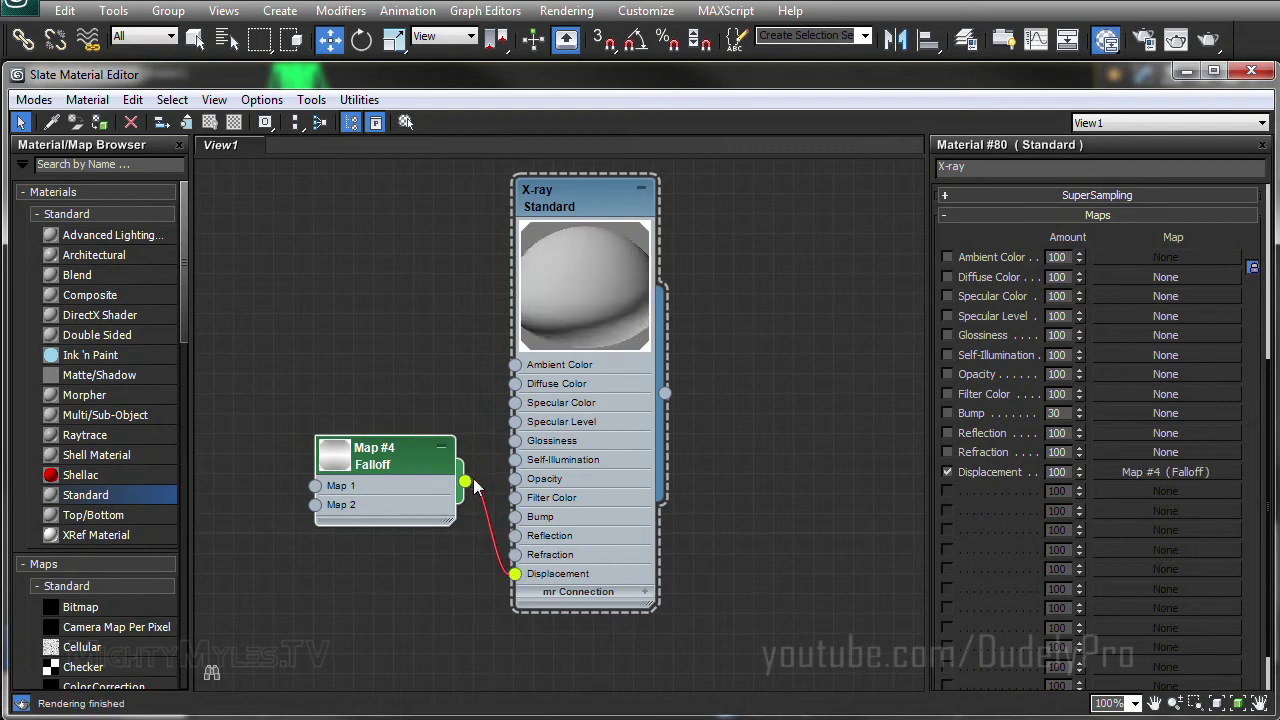
left_click_drag(466, 483, 514, 479)
left_click_drag(431, 467, 514, 441)
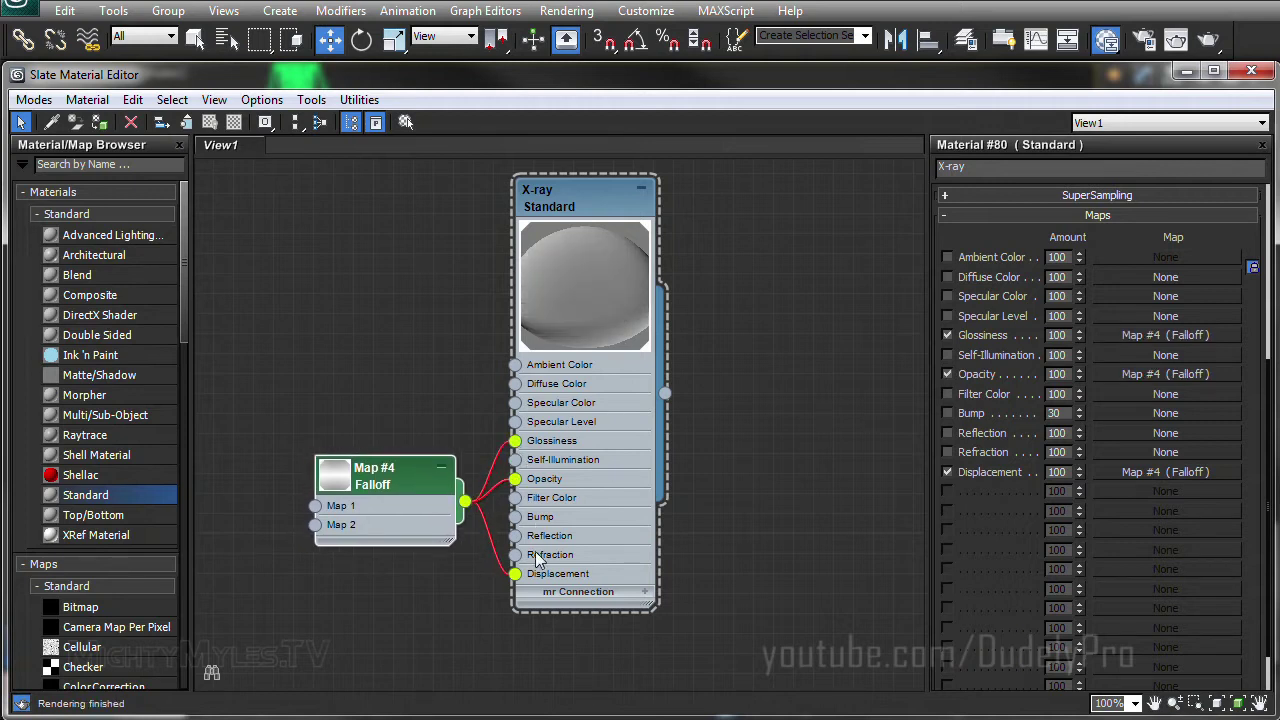
left_click_drag(518, 576, 495, 535)
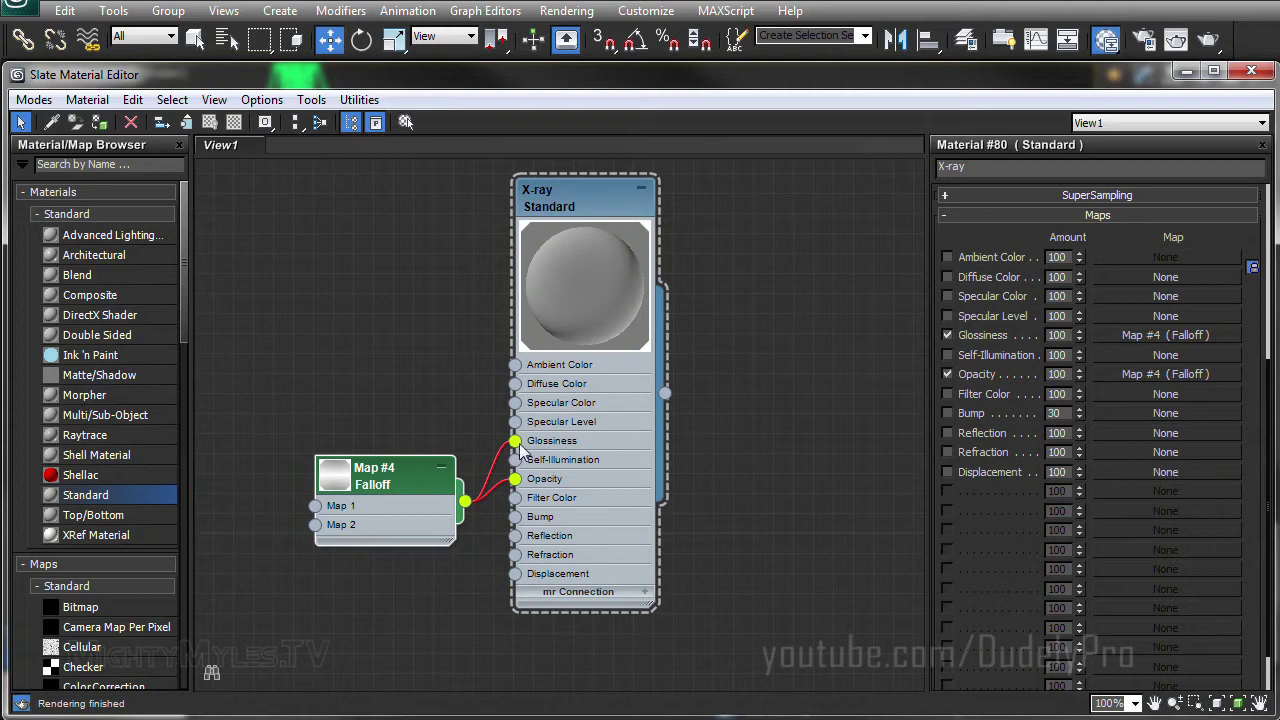
left_click_drag(519, 443, 428, 448)
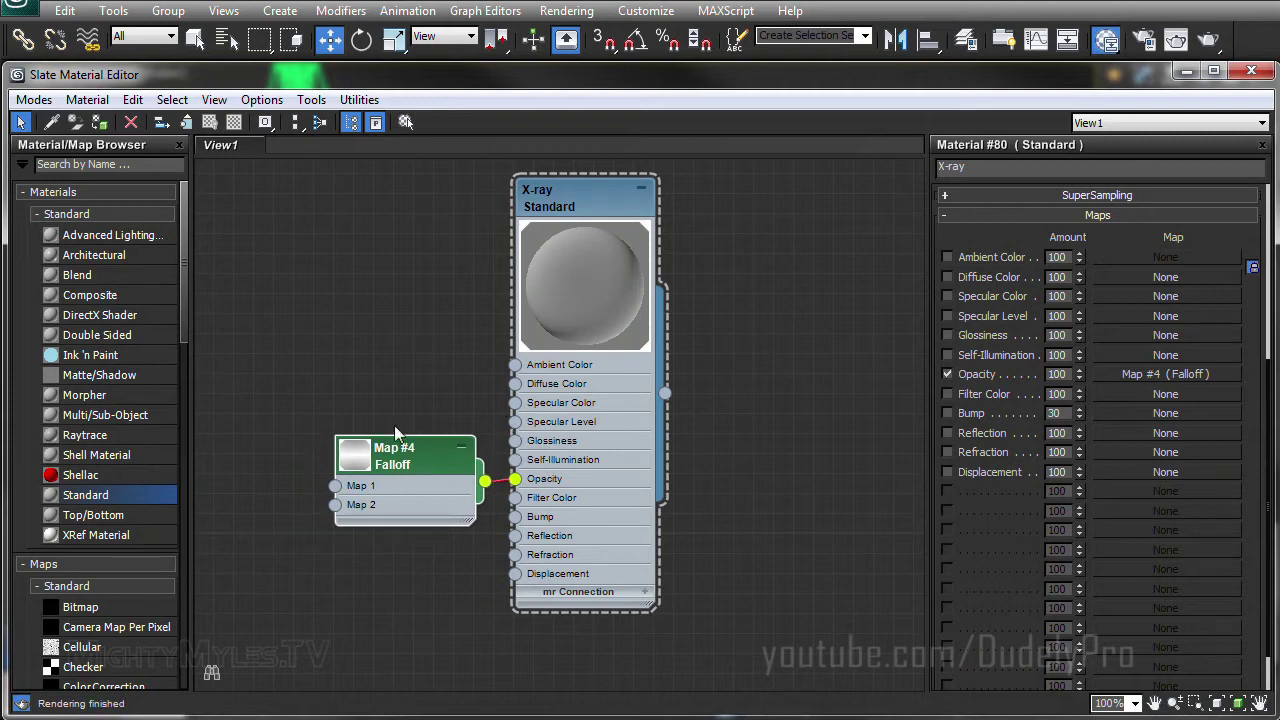
Step: Add a point to the Falloff map's mix curve and lower it to 0 at about 85% of the curve's width
double_click(412, 455)
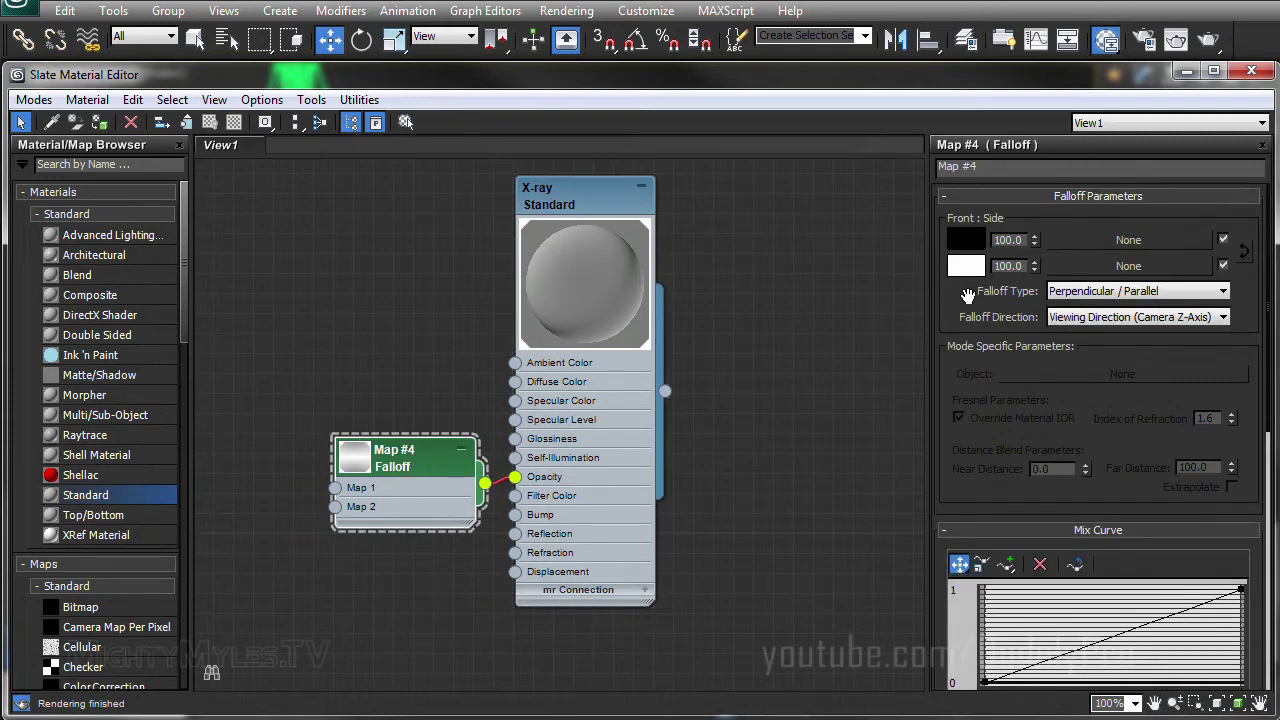
scroll(963, 304, "down", 2)
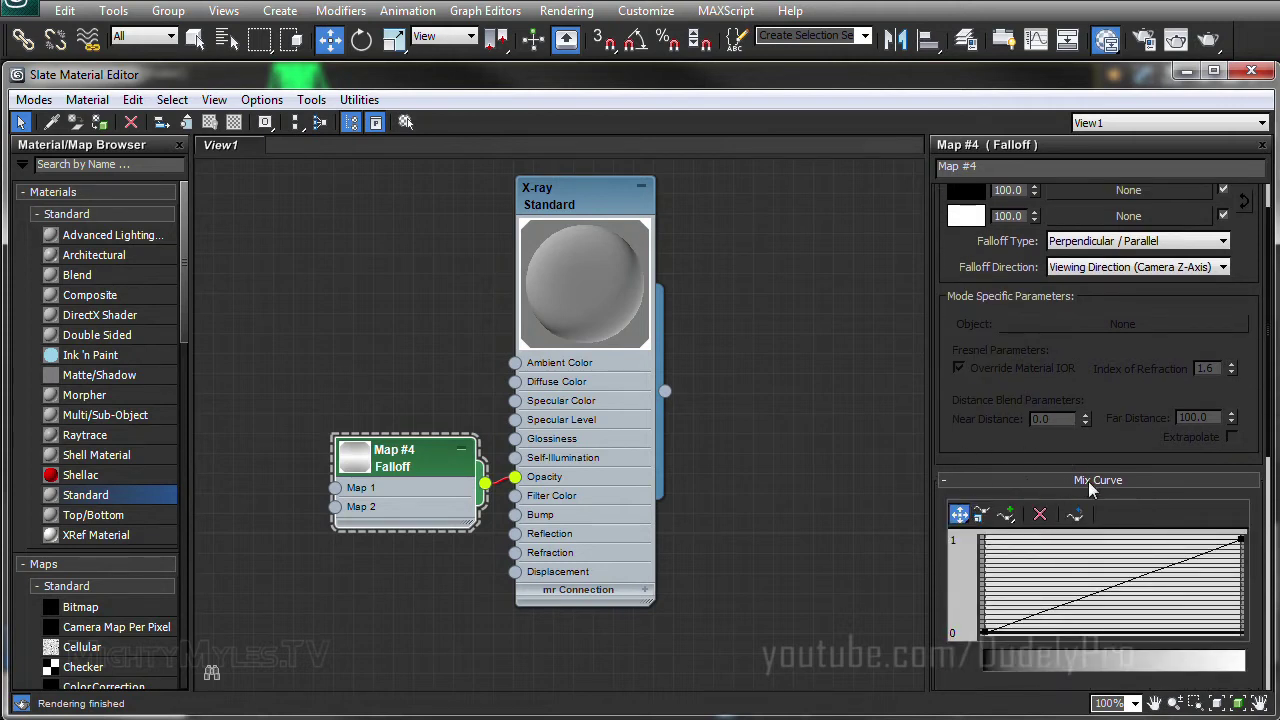
scroll(988, 367, "down", 3)
scroll(988, 367, "down", 1)
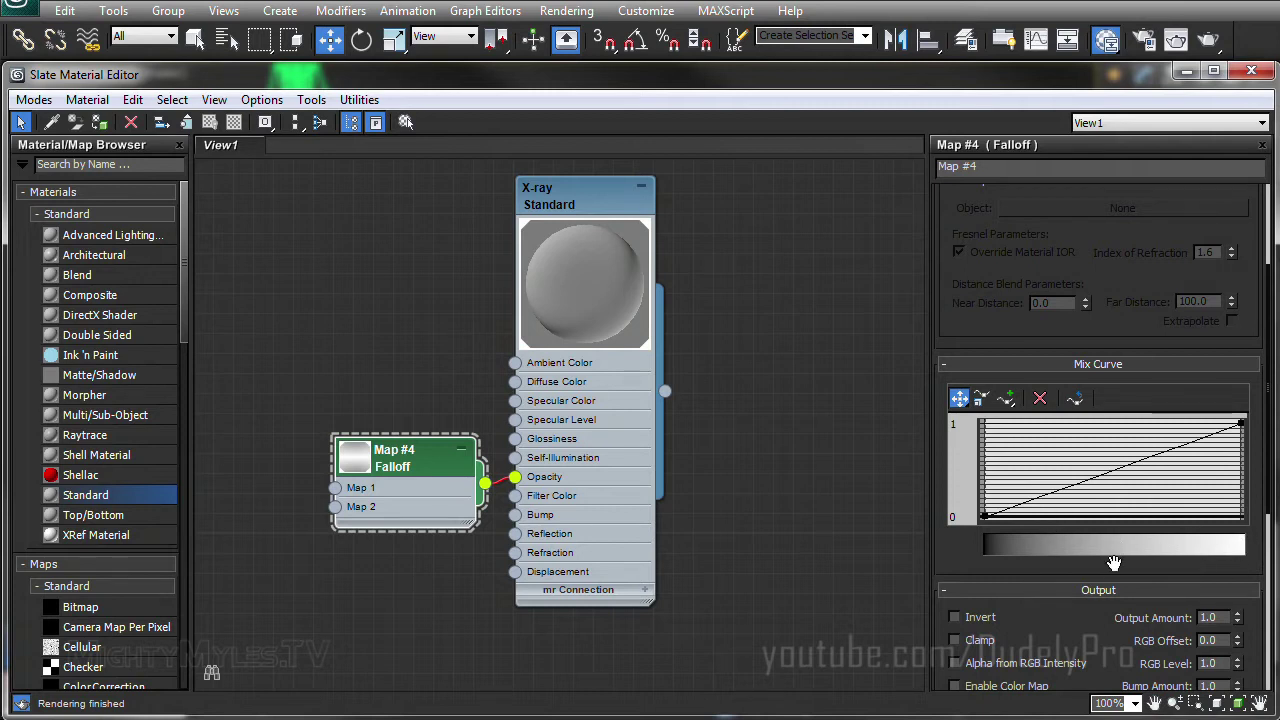
left_click(1007, 398)
left_click(1132, 462)
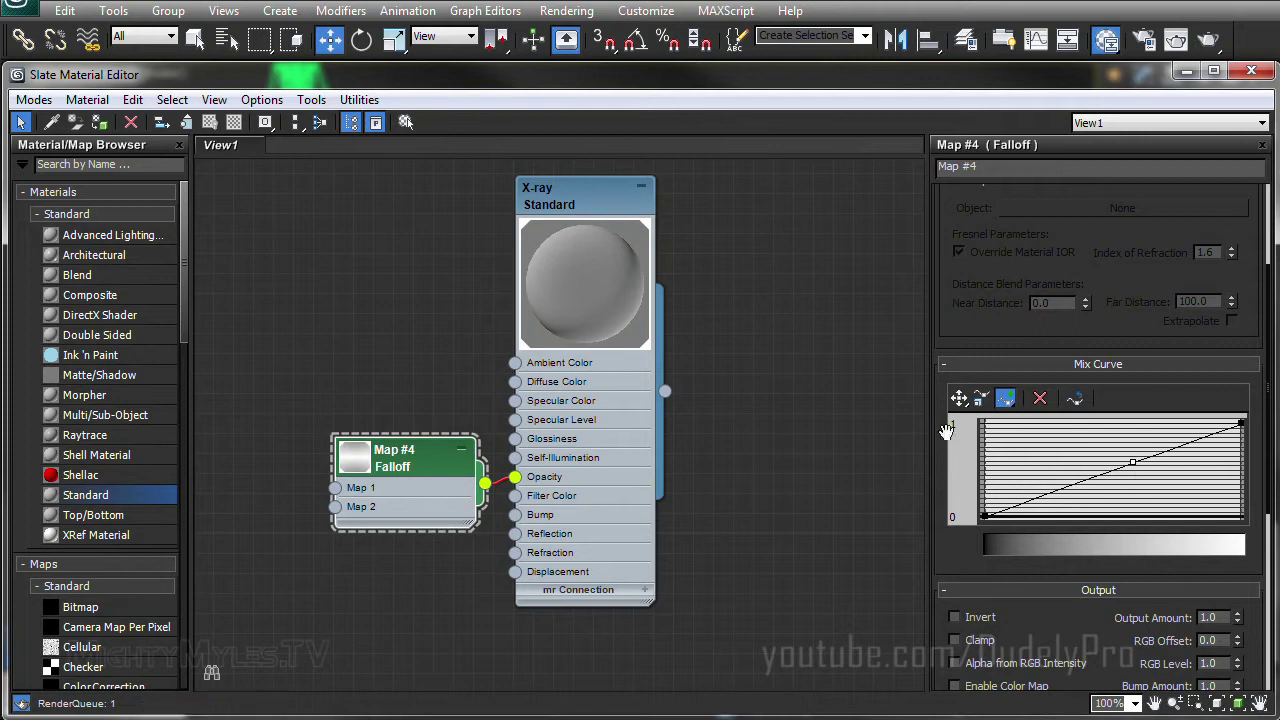
left_click(959, 398)
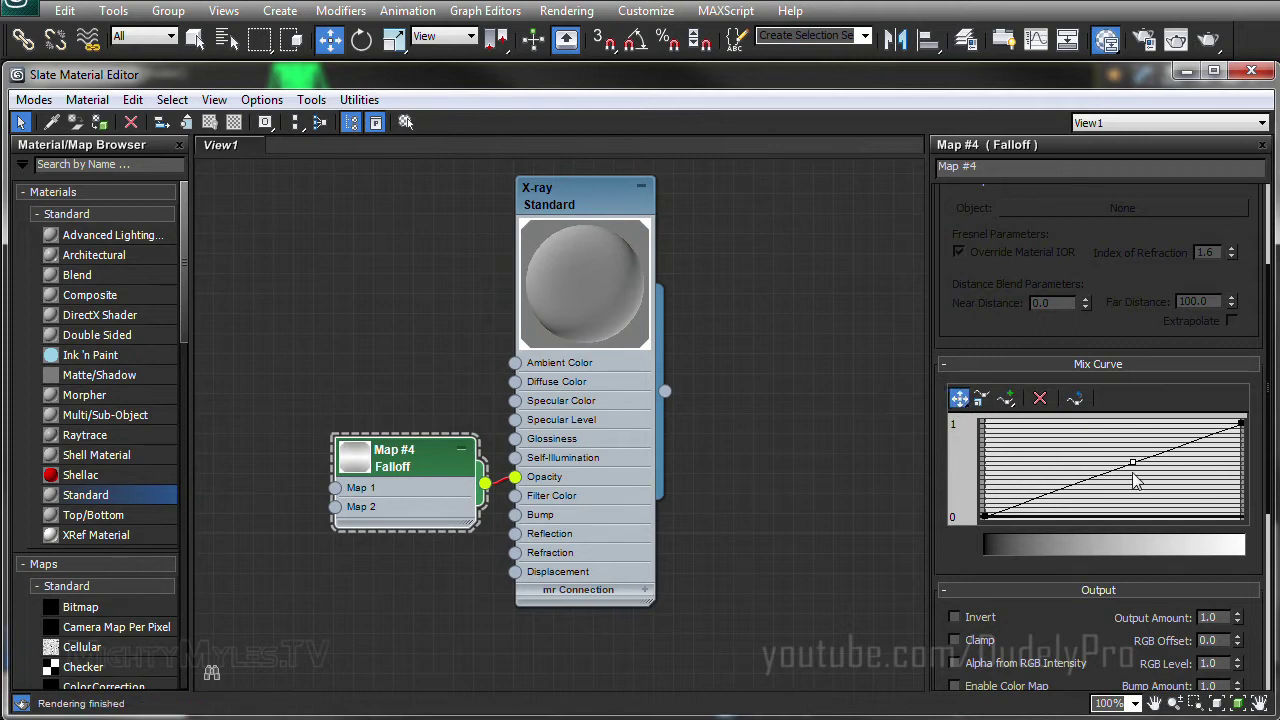
left_click_drag(1132, 463, 1188, 548)
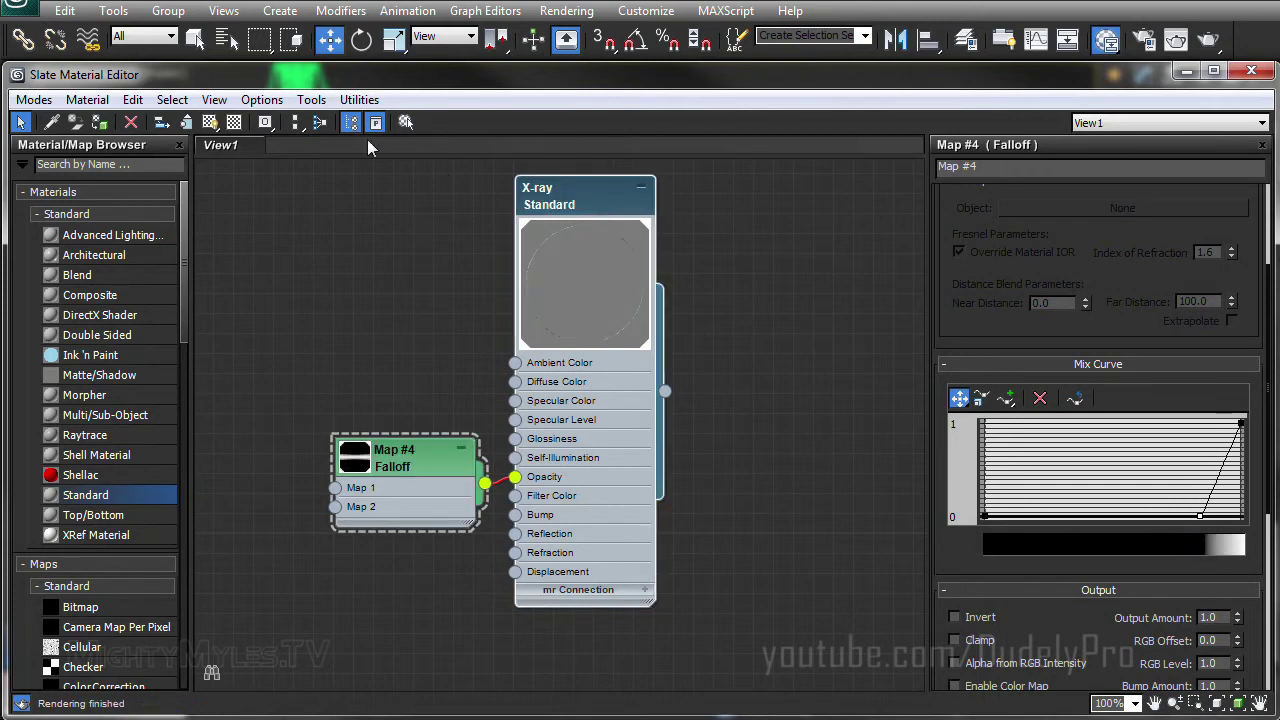
Step: Check the material against a checkered preview background and slide the mix curve's middle point back to about 58% of the width, at value 0
left_click(234, 122)
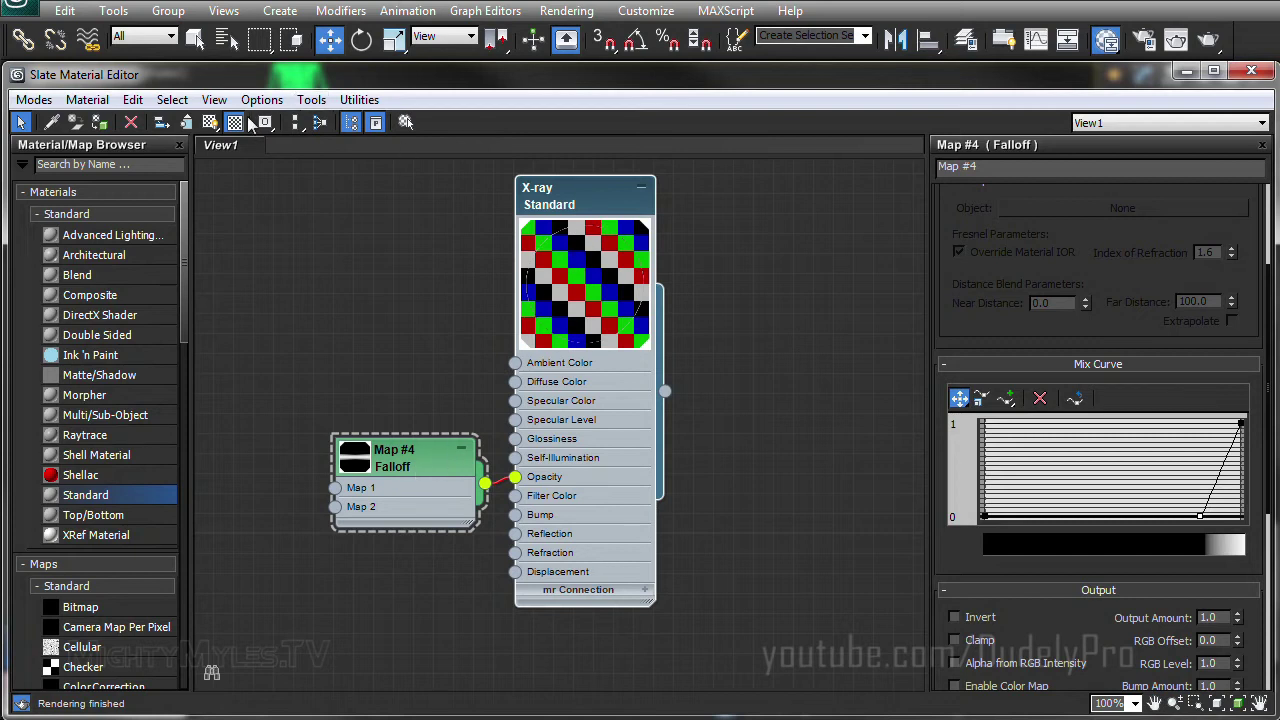
left_click_drag(1200, 516, 1144, 517)
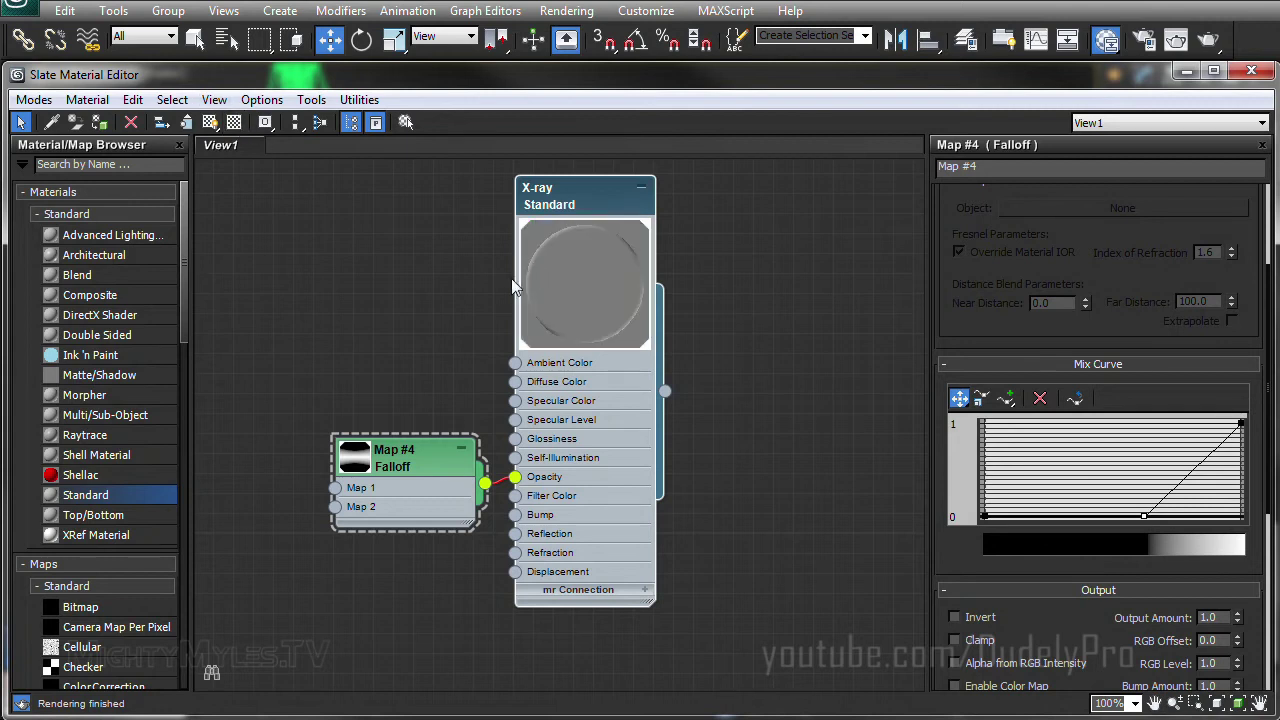
left_click(557, 235)
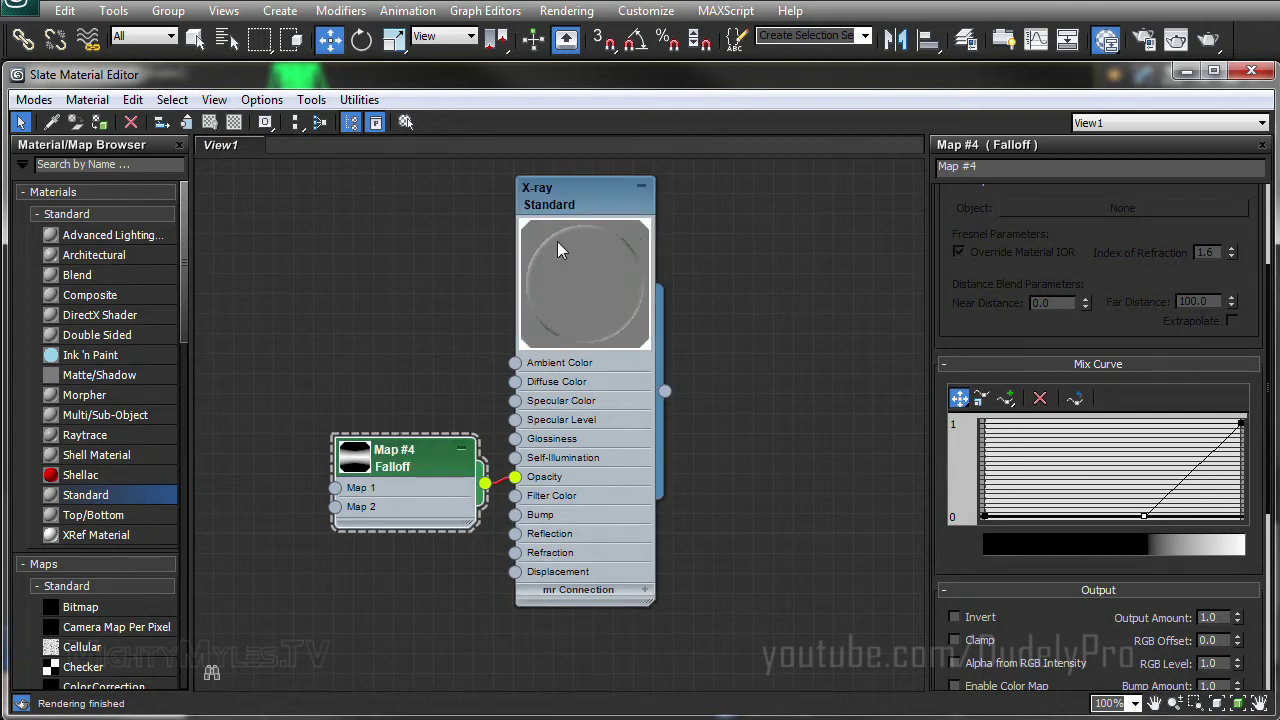
mouse_move(1144, 517)
left_mouse_down()
mouse_move(1100, 517)
mouse_move(1133, 517)
left_mouse_up()
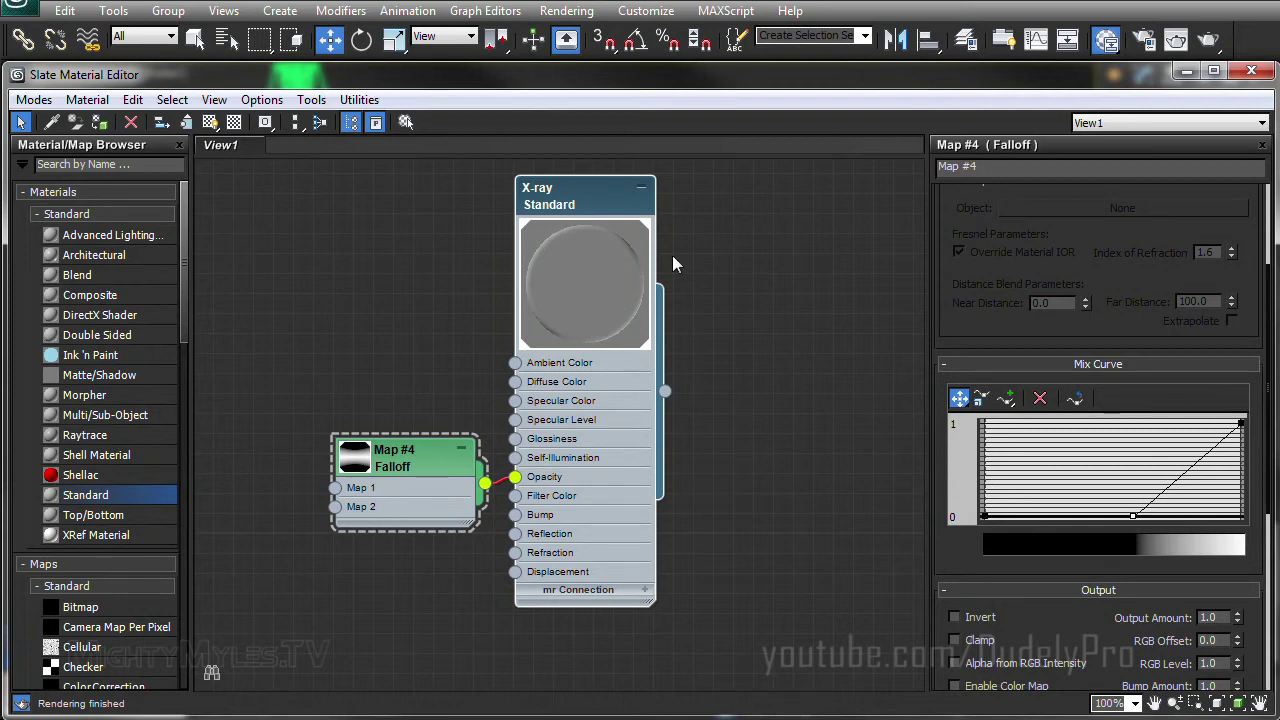
Step: Convert the mix curve's middle point to Bezier-Smooth and slide it to about 40% of the width, at value 0
right_click(1134, 518)
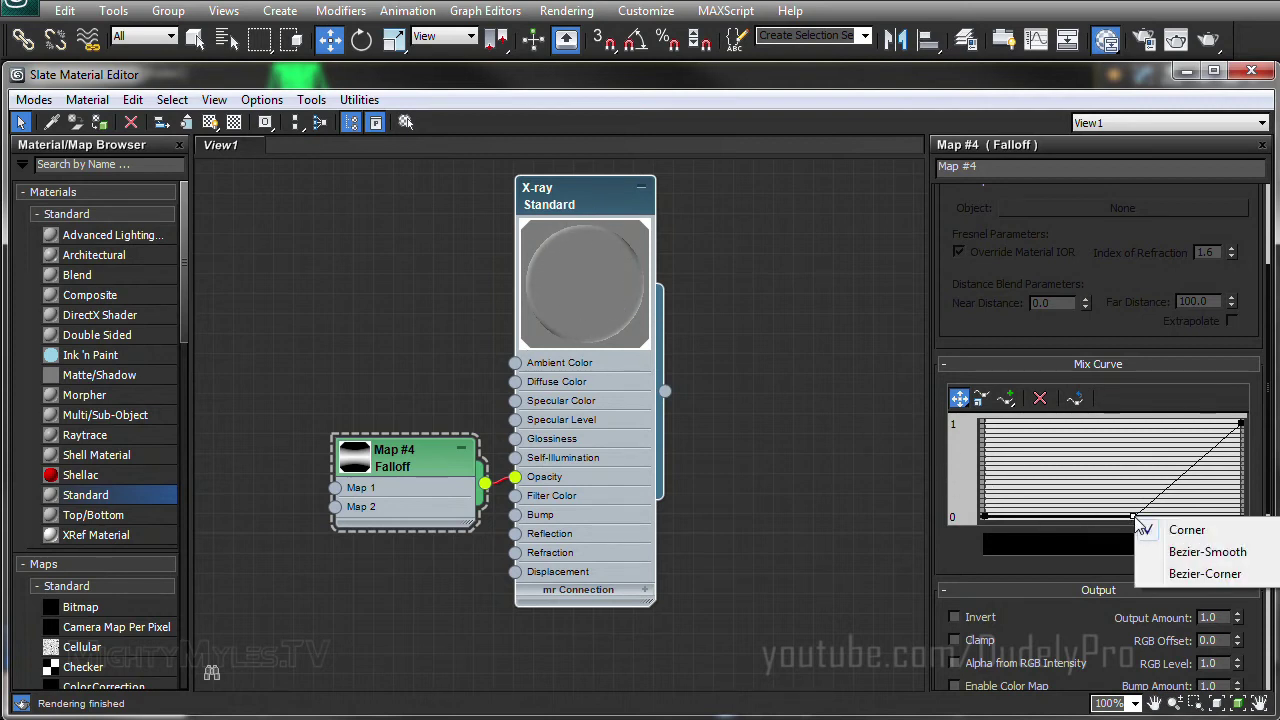
left_click(1179, 555)
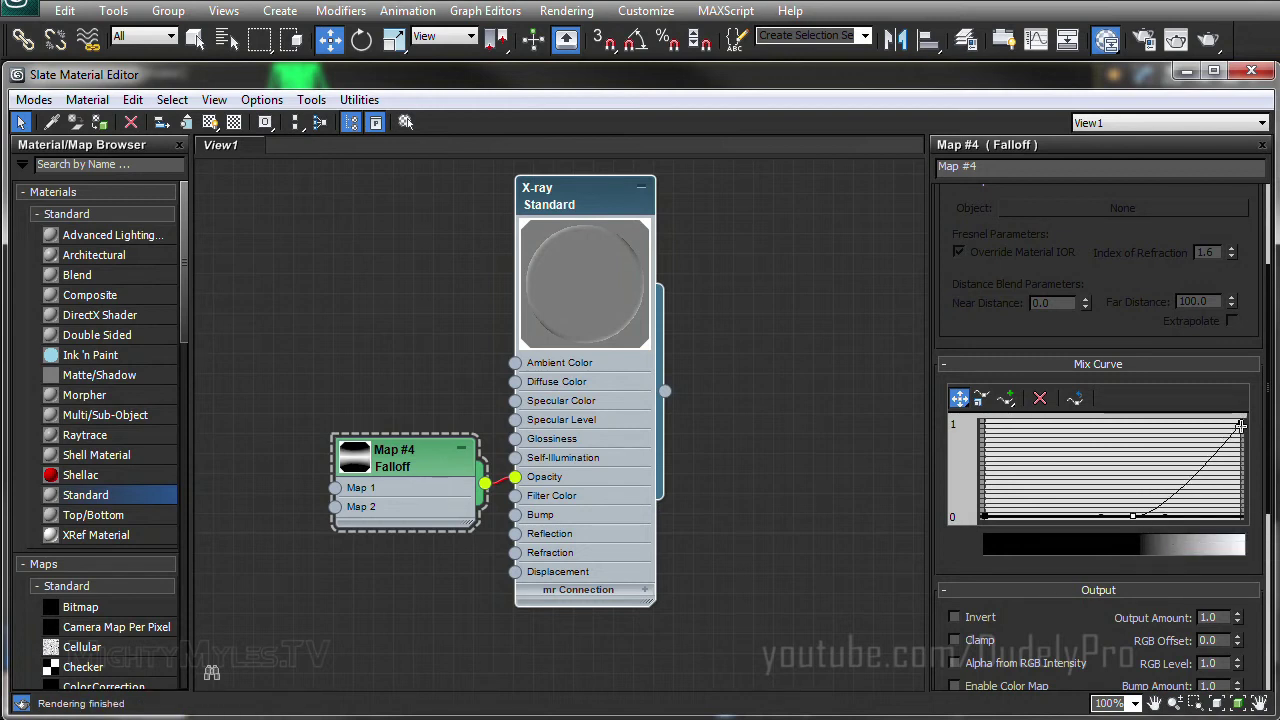
left_click_drag(1133, 516, 1108, 516)
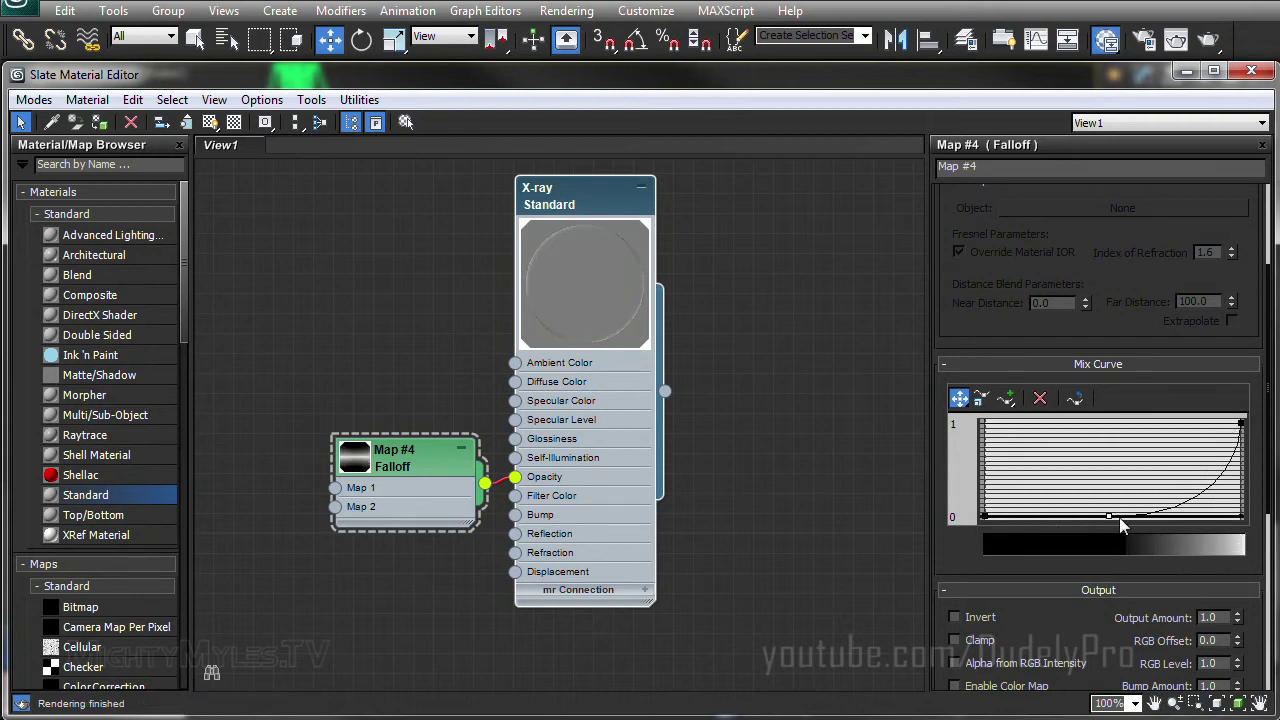
left_click_drag(1108, 516, 1090, 516)
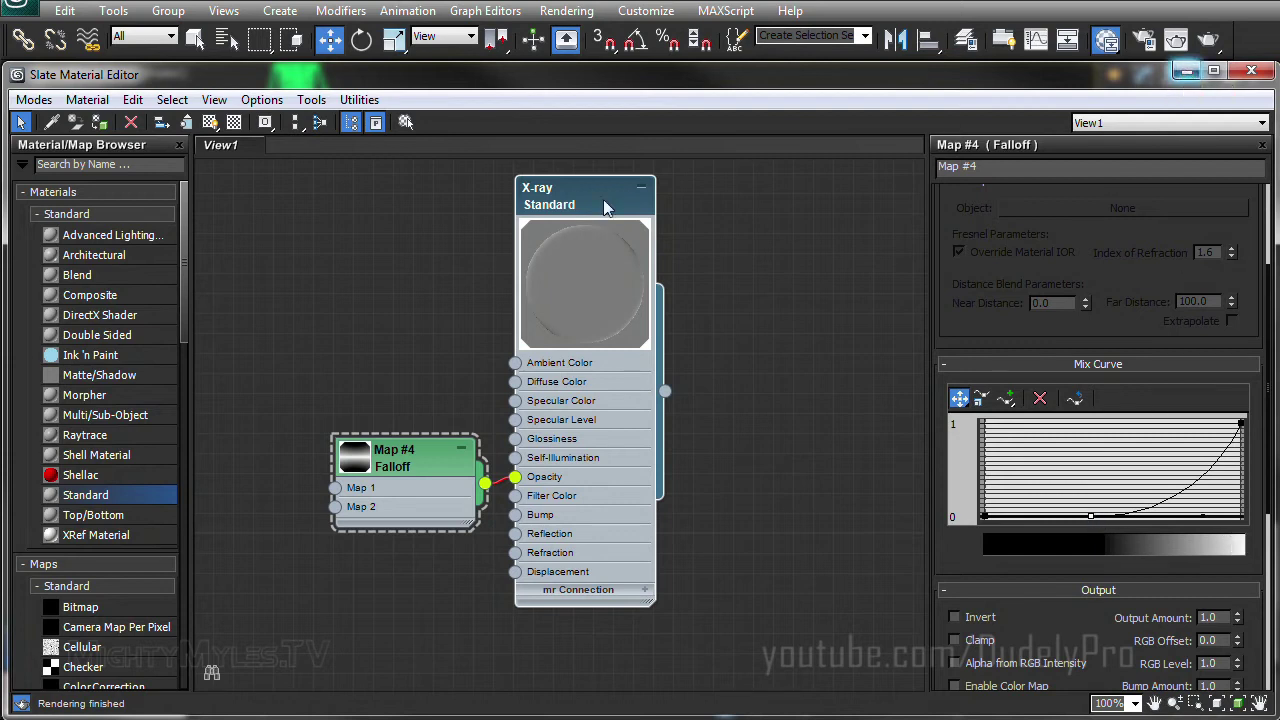
Step: Render the perspective view to examine the X-ray material on the torus knot, and return to the material editor
left_click(1189, 73)
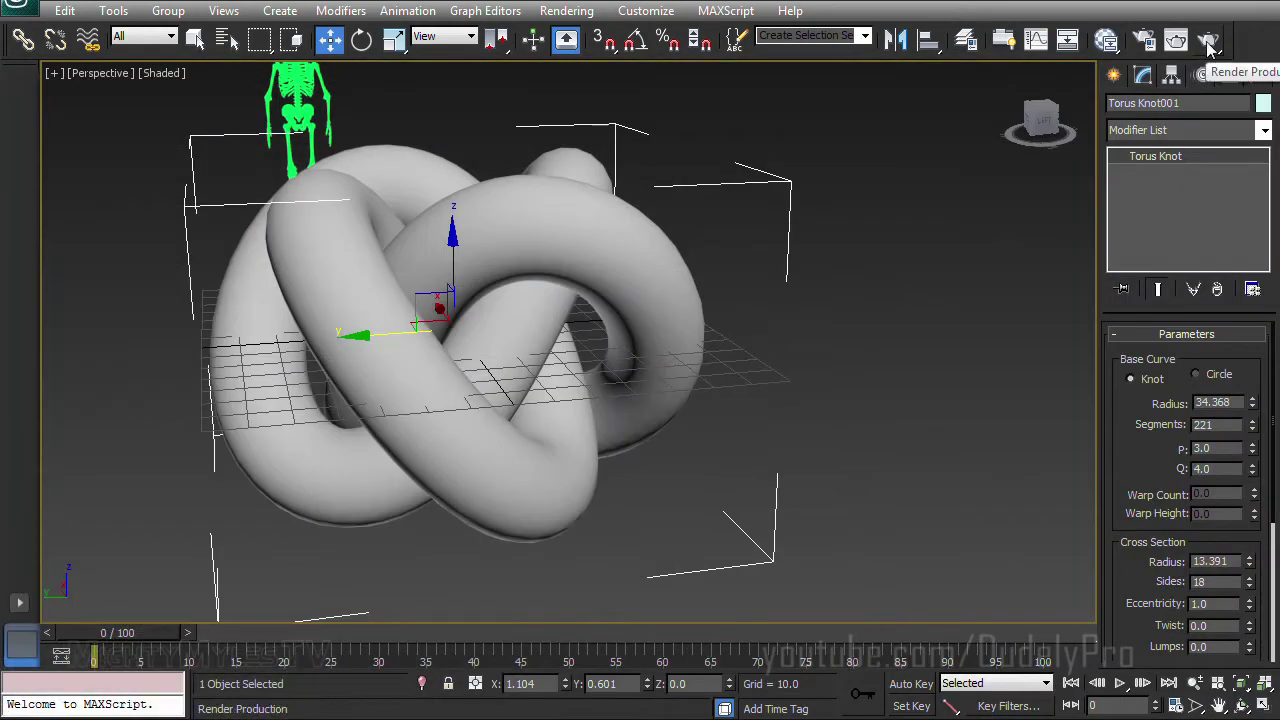
left_click(1206, 41)
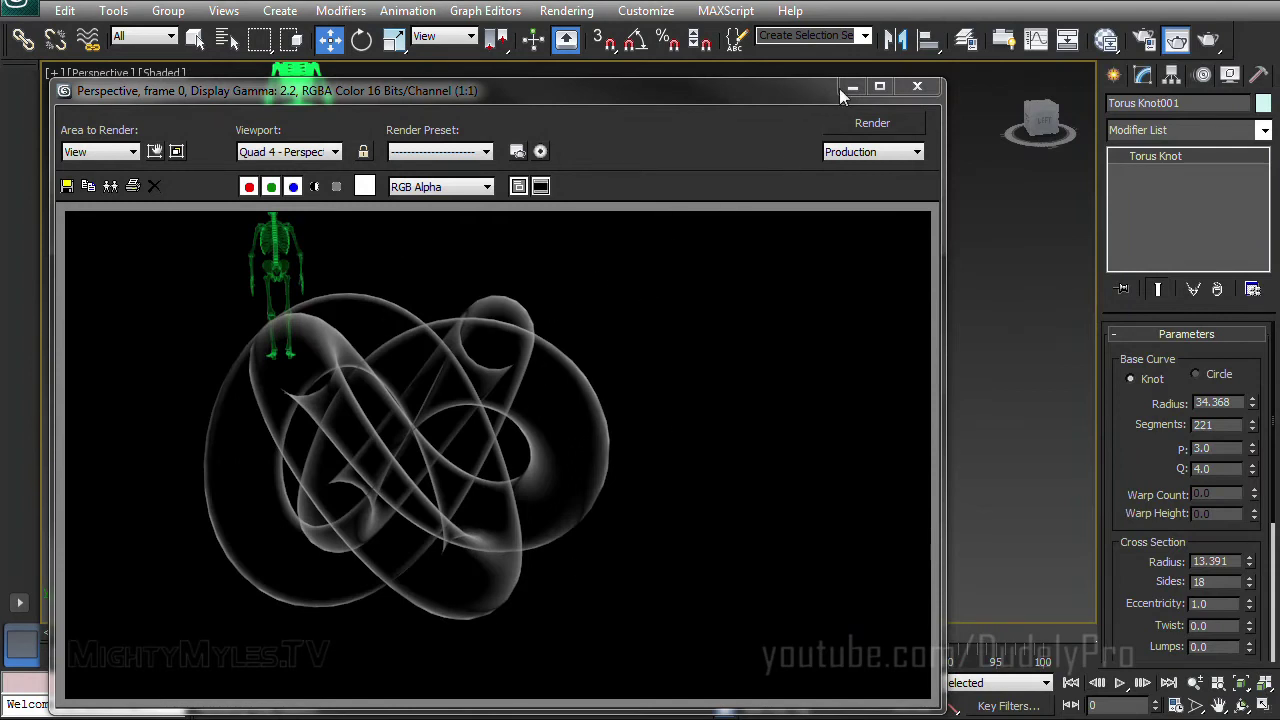
left_click_drag(839, 88, 840, 89)
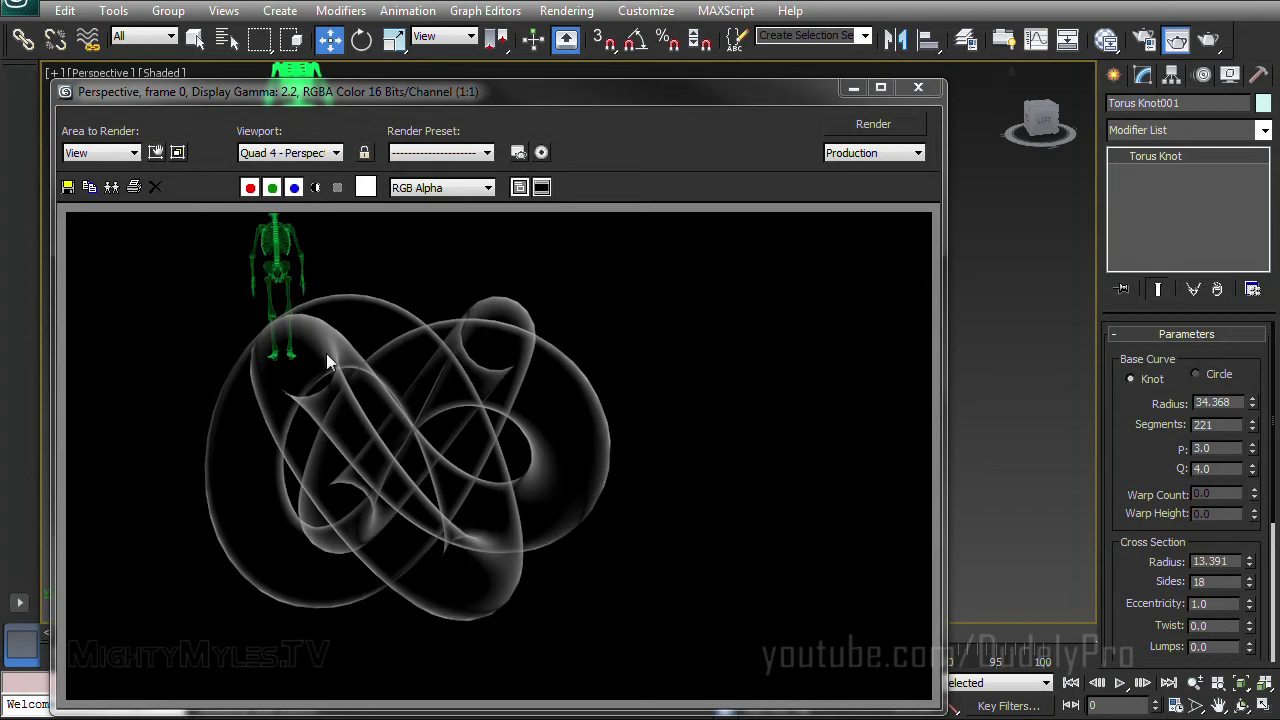
left_click(852, 89)
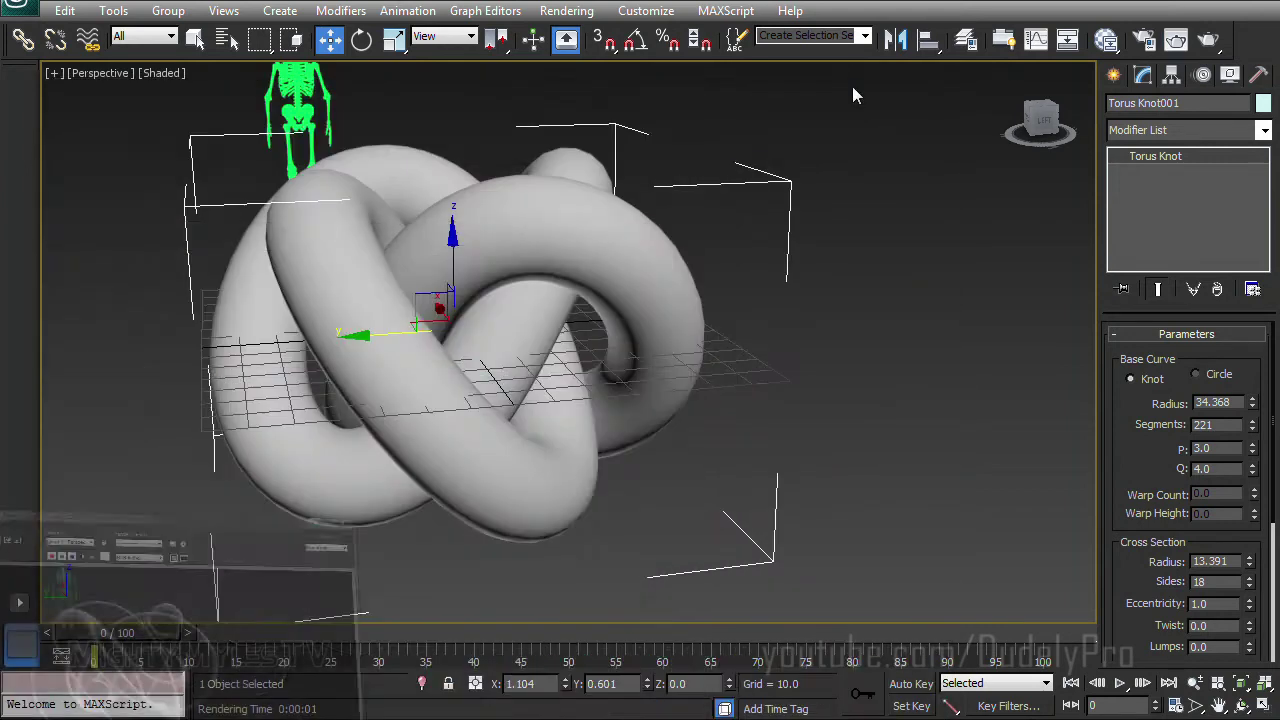
left_click(1105, 39)
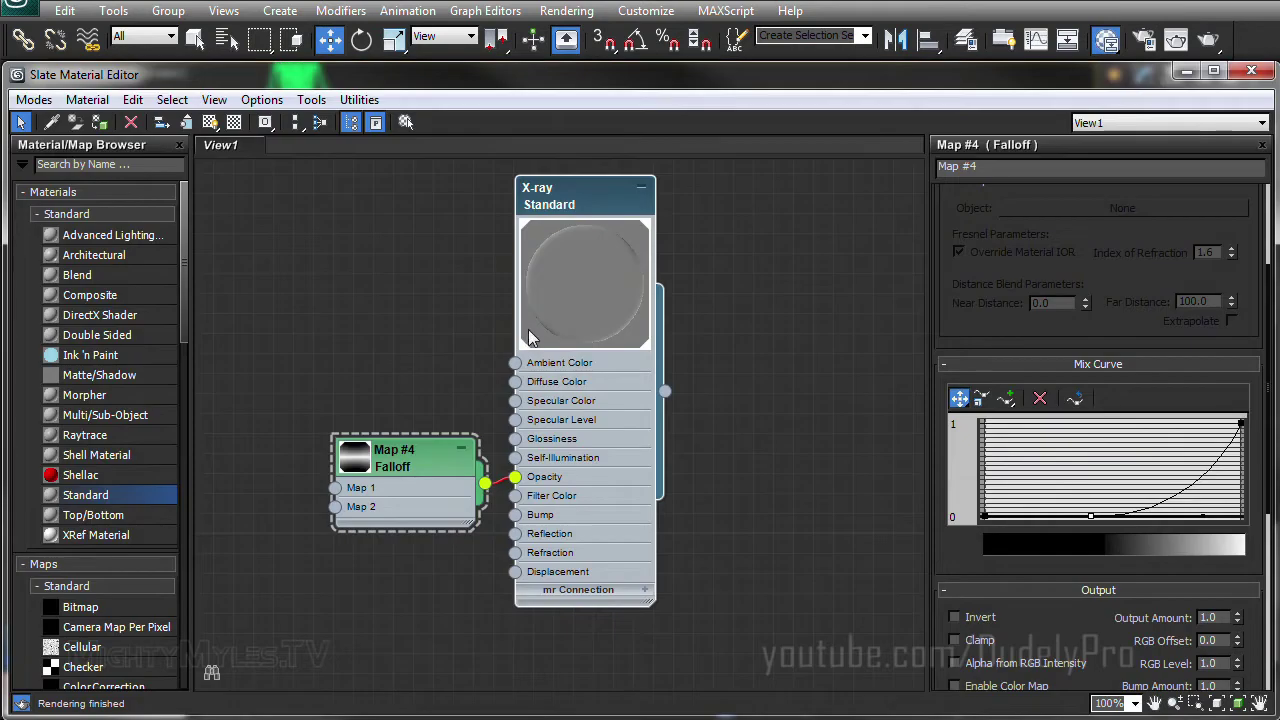
Step: Assign a Noise map to the Falloff map's black front slot and arrange its node beside the Falloff node
left_click(410, 464)
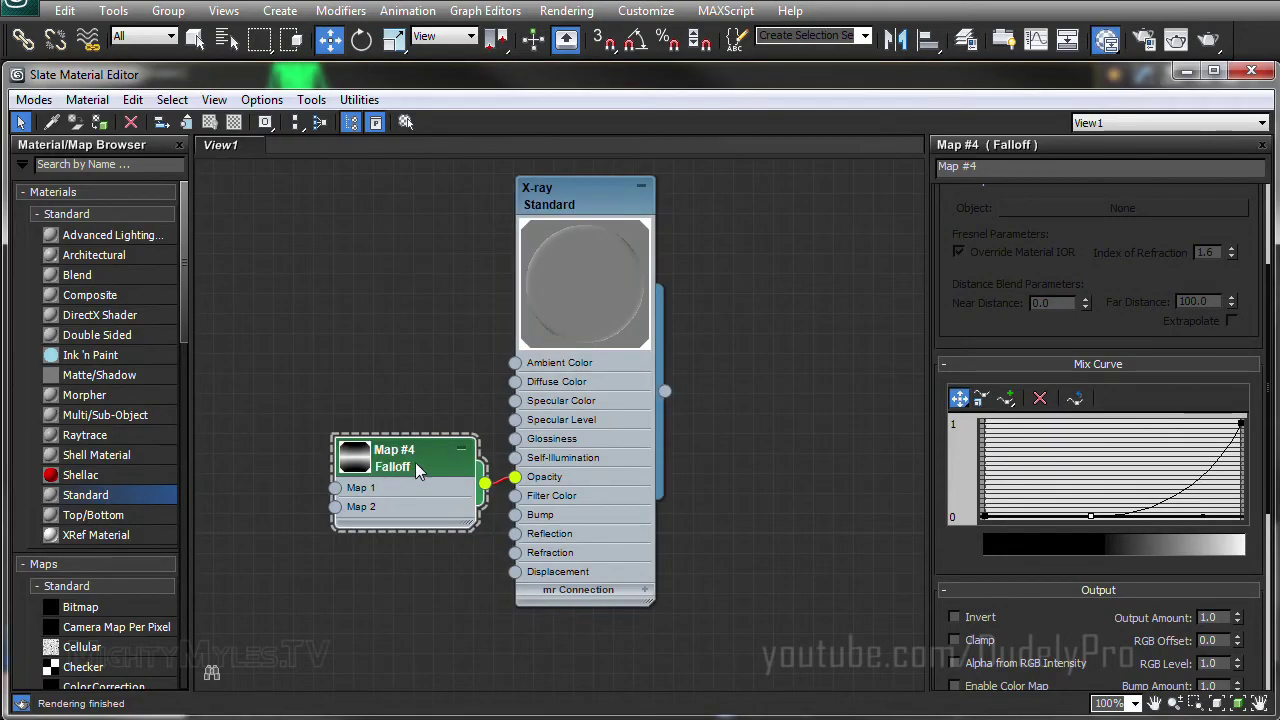
scroll(951, 280, "up", 4)
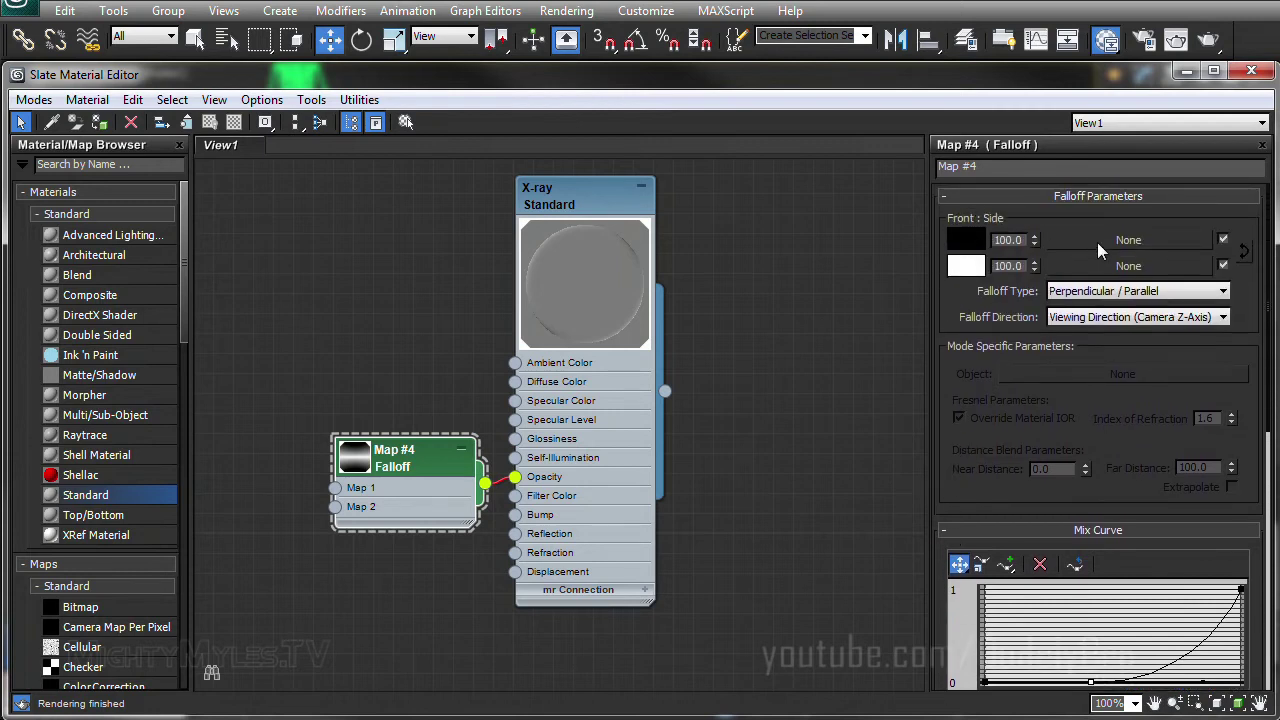
left_click(1128, 240)
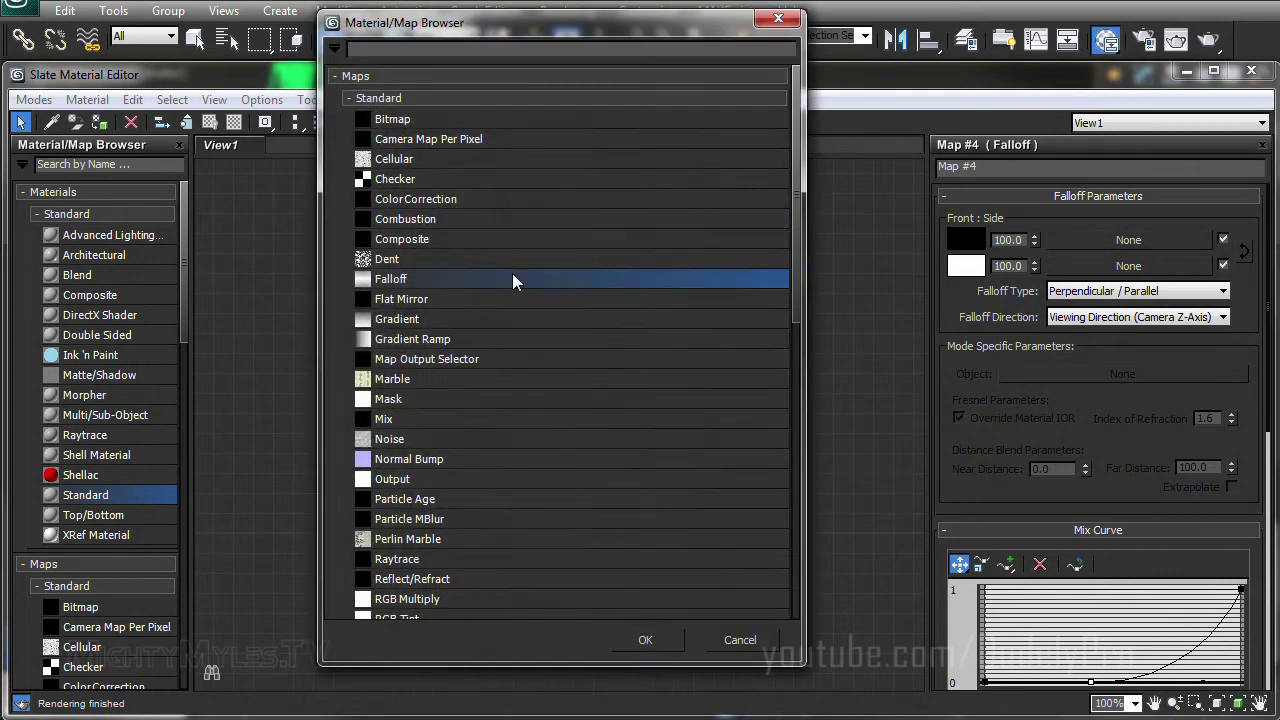
left_click(438, 440)
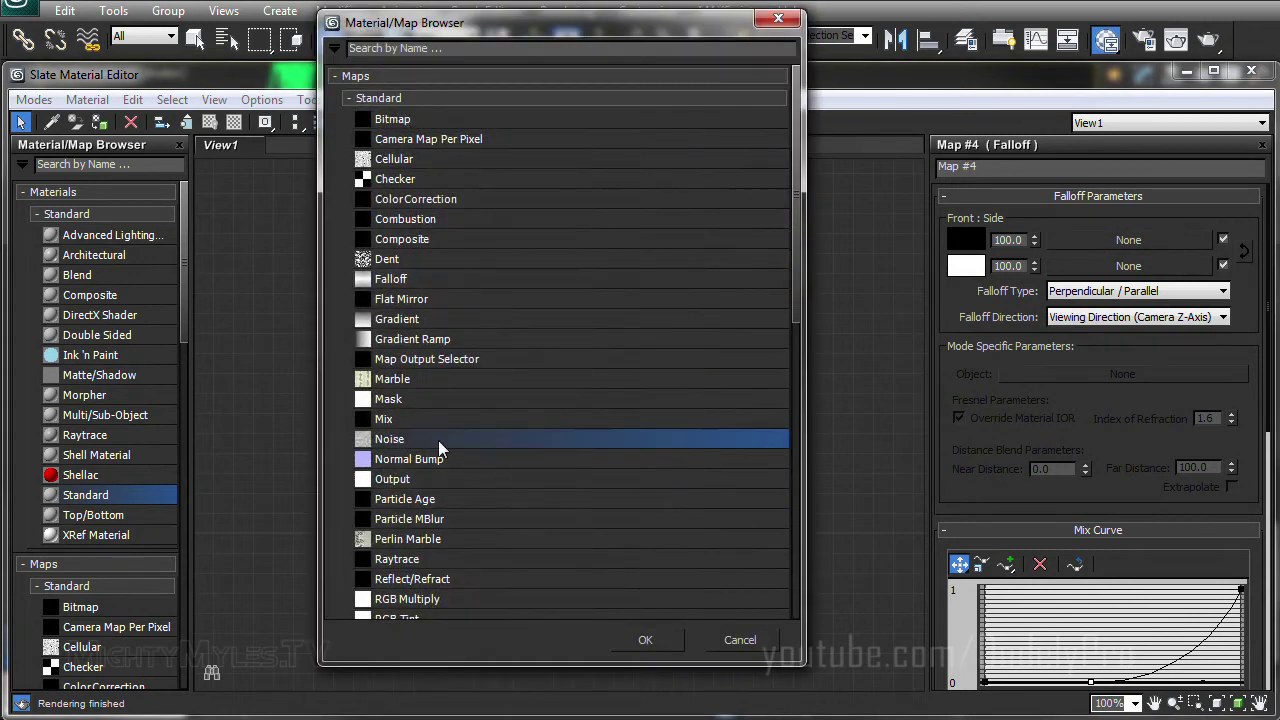
left_click(640, 640)
left_click_drag(292, 461, 346, 461)
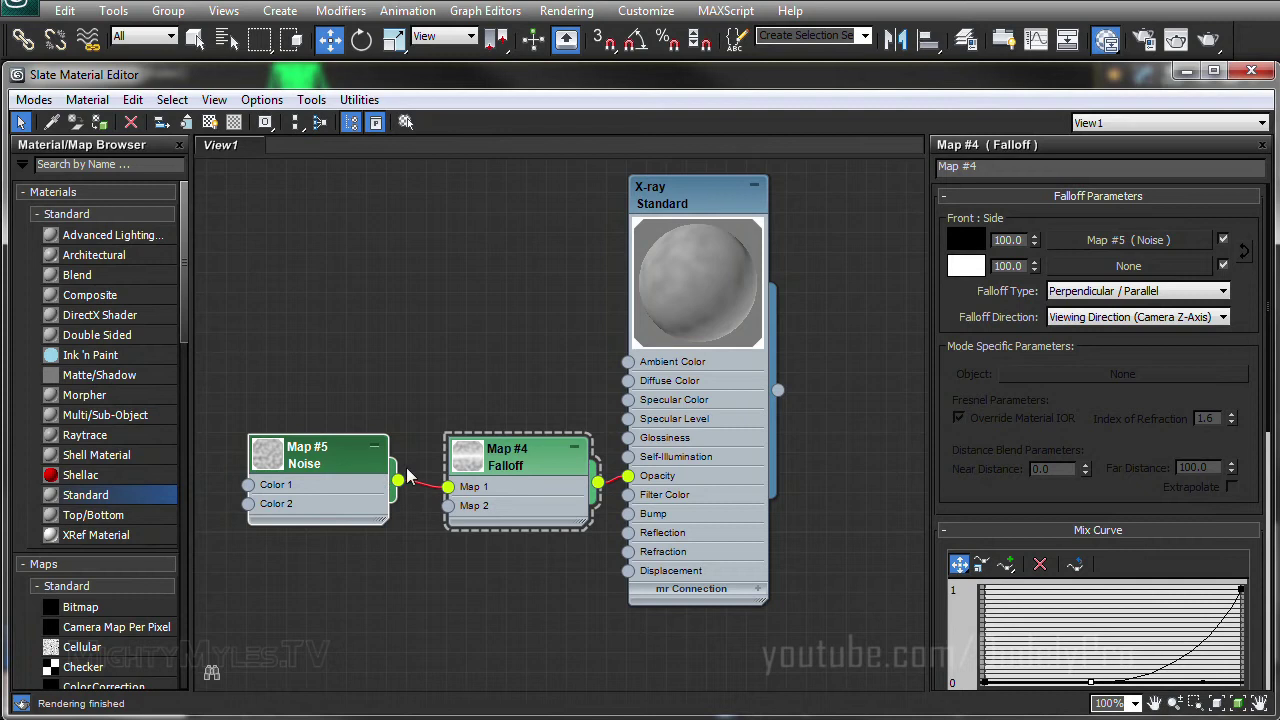
Step: Open the Noise map's parameters and set the noise size to 20
double_click(356, 477)
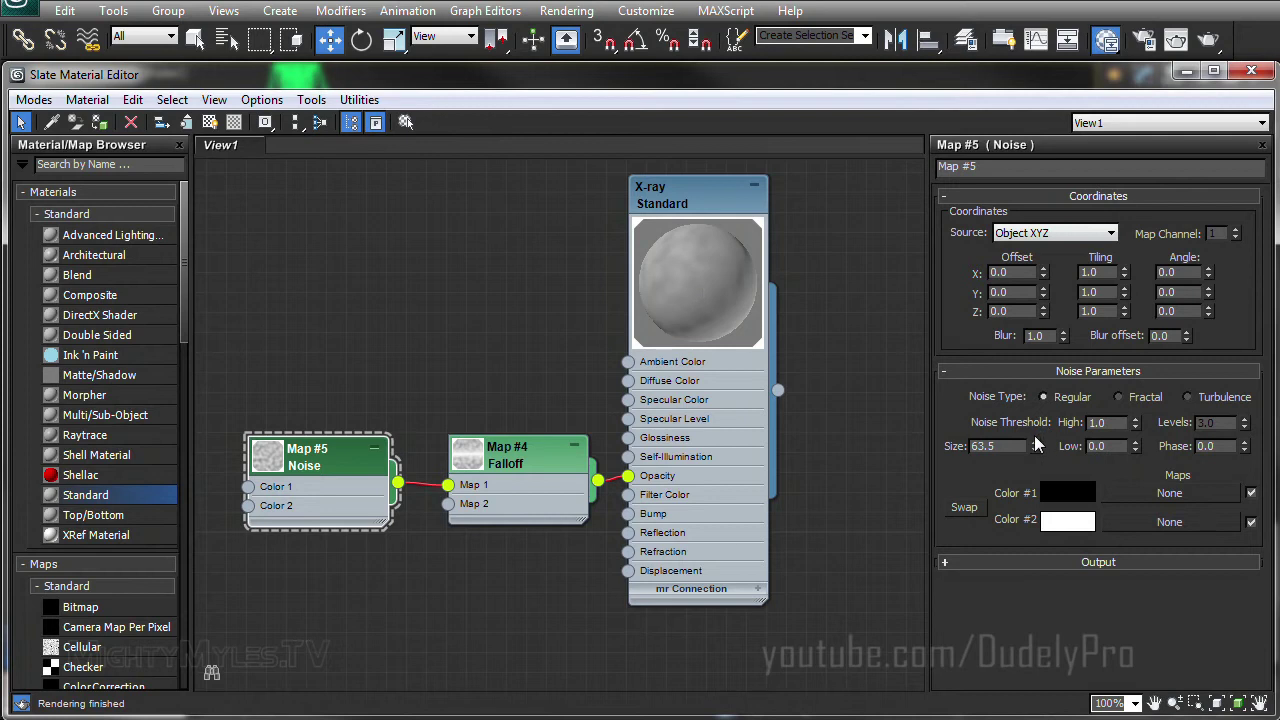
left_click_drag(1034, 446, 1029, 594)
type("20")
key("Return")
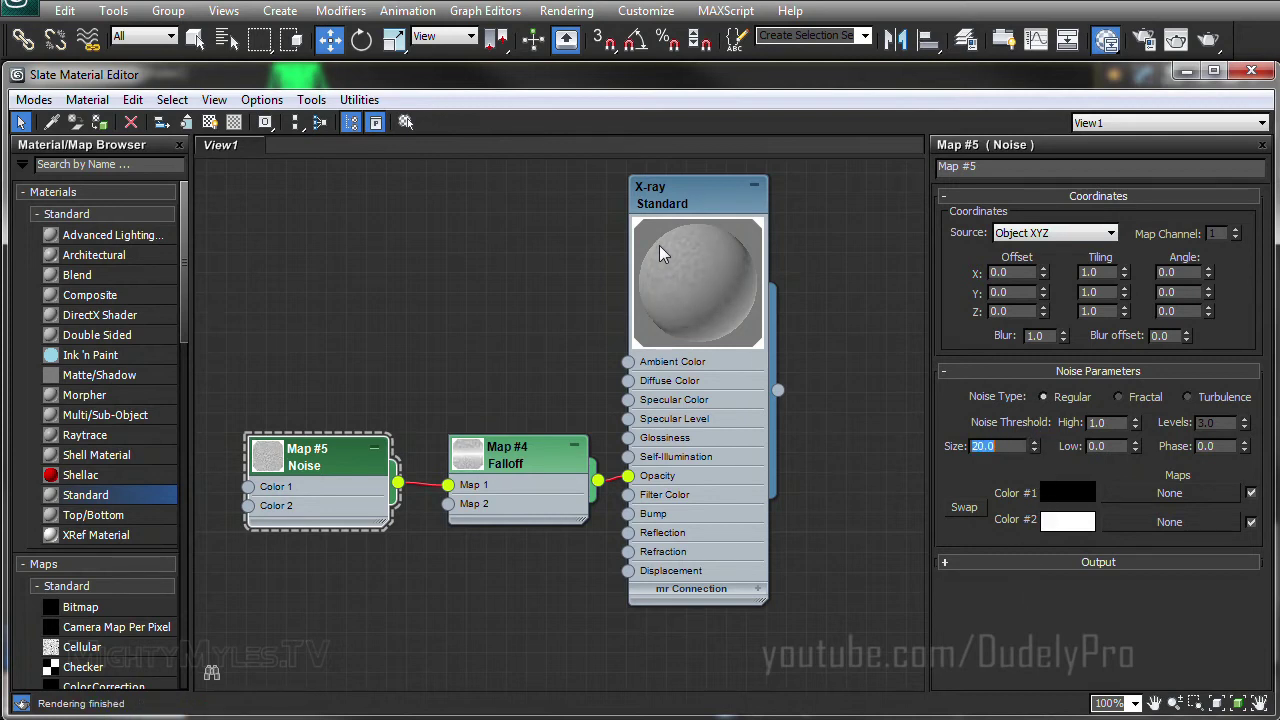
Step: Expand the Noise map's output settings and set the output amount to 0.1
left_click(1019, 562)
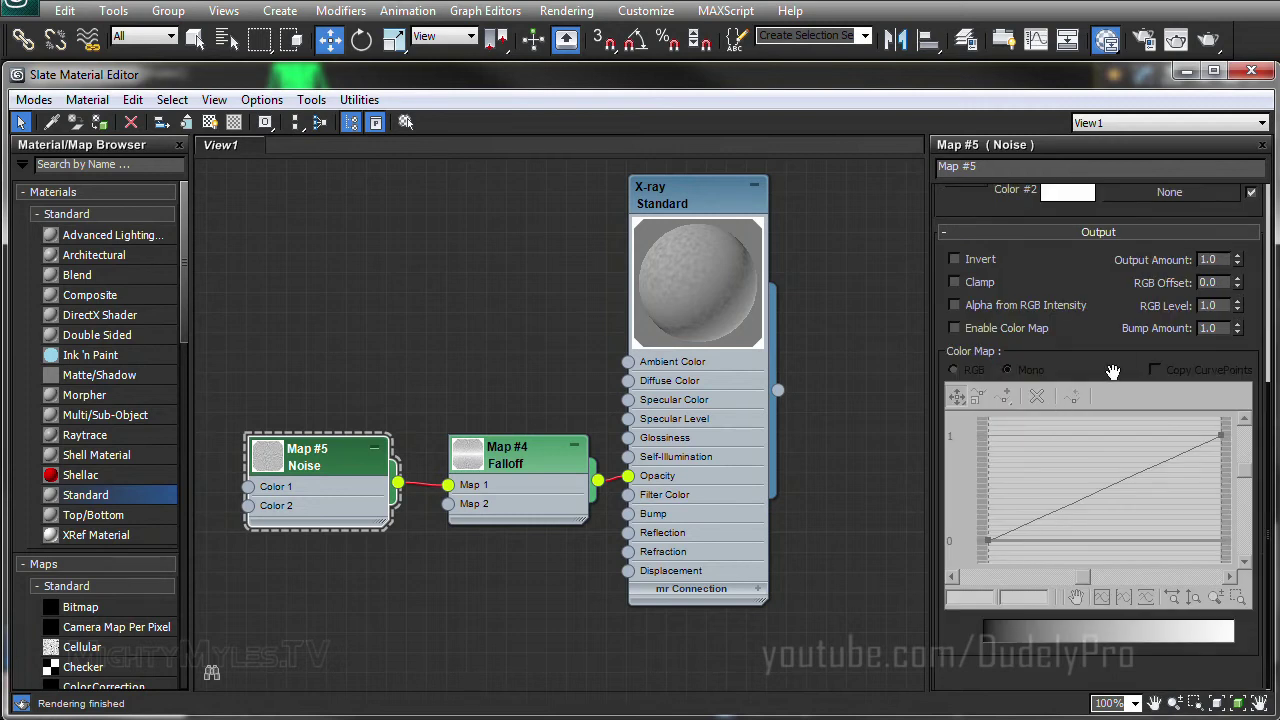
left_click_drag(1113, 365, 1107, 557)
double_click(1204, 455)
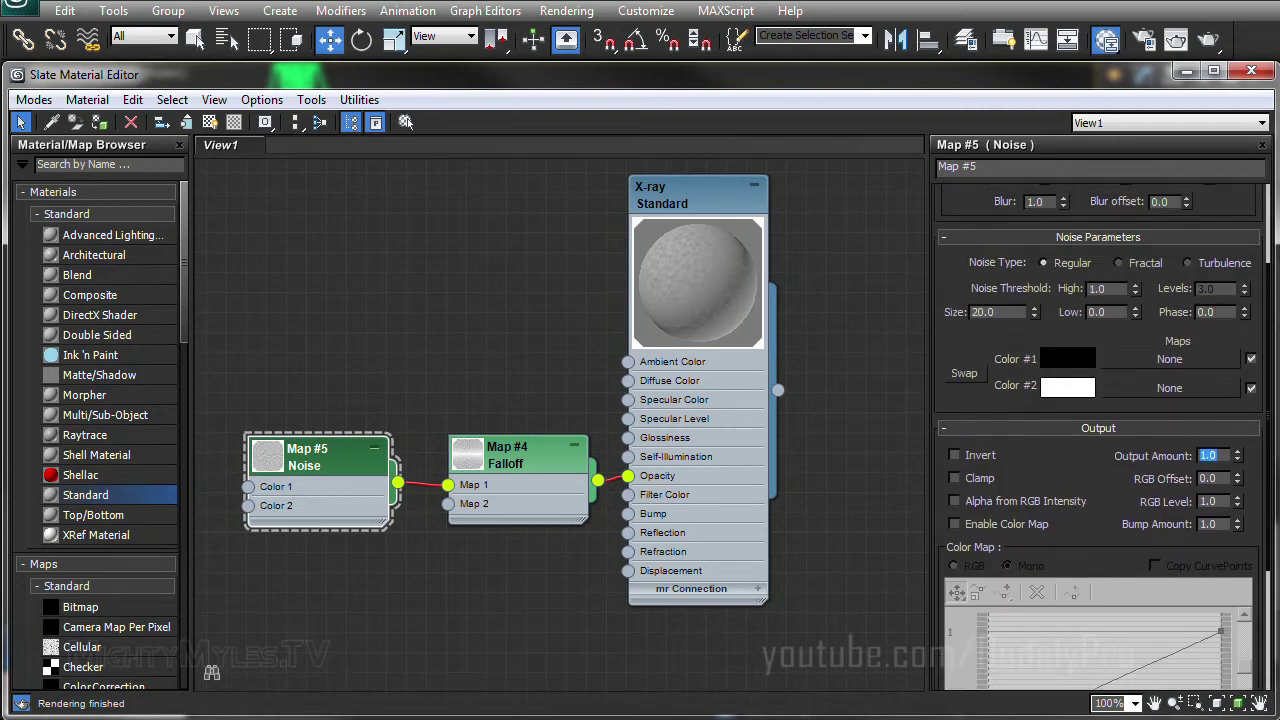
type("0.1")
key("Return")
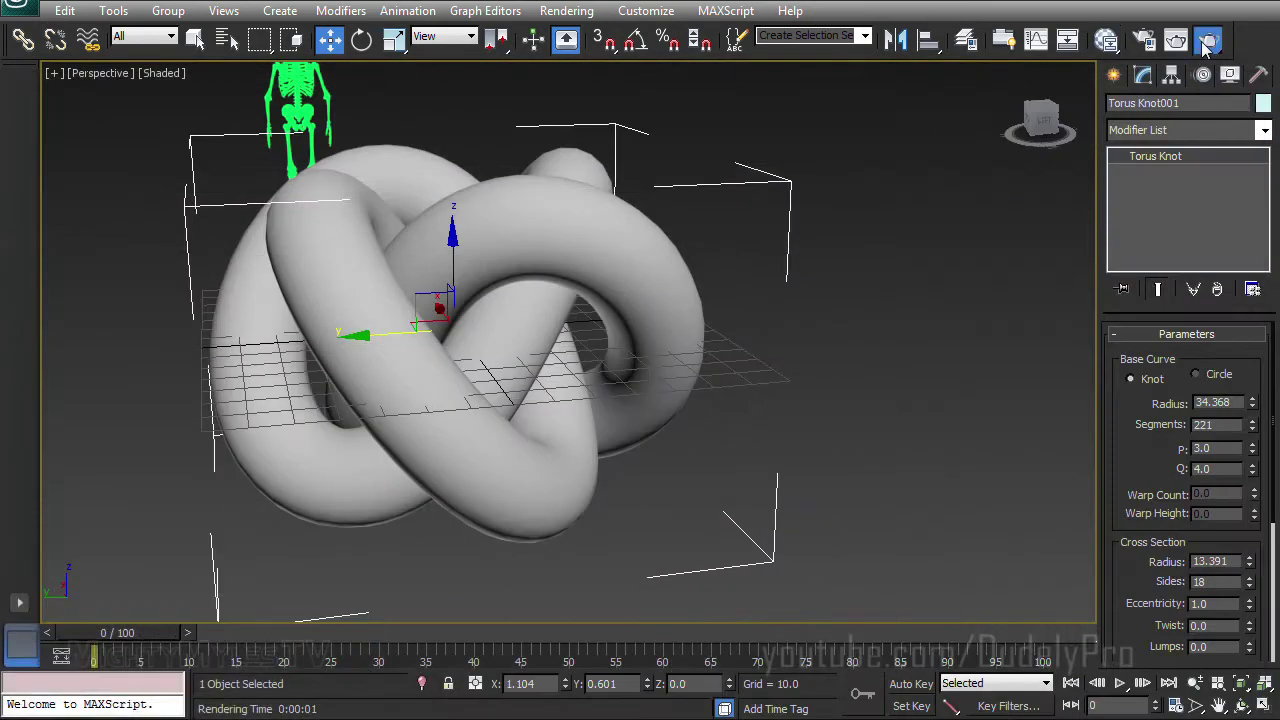
Step: Render the perspective view to check the noise on the torus knot, and return to the material editor
left_click(1201, 41)
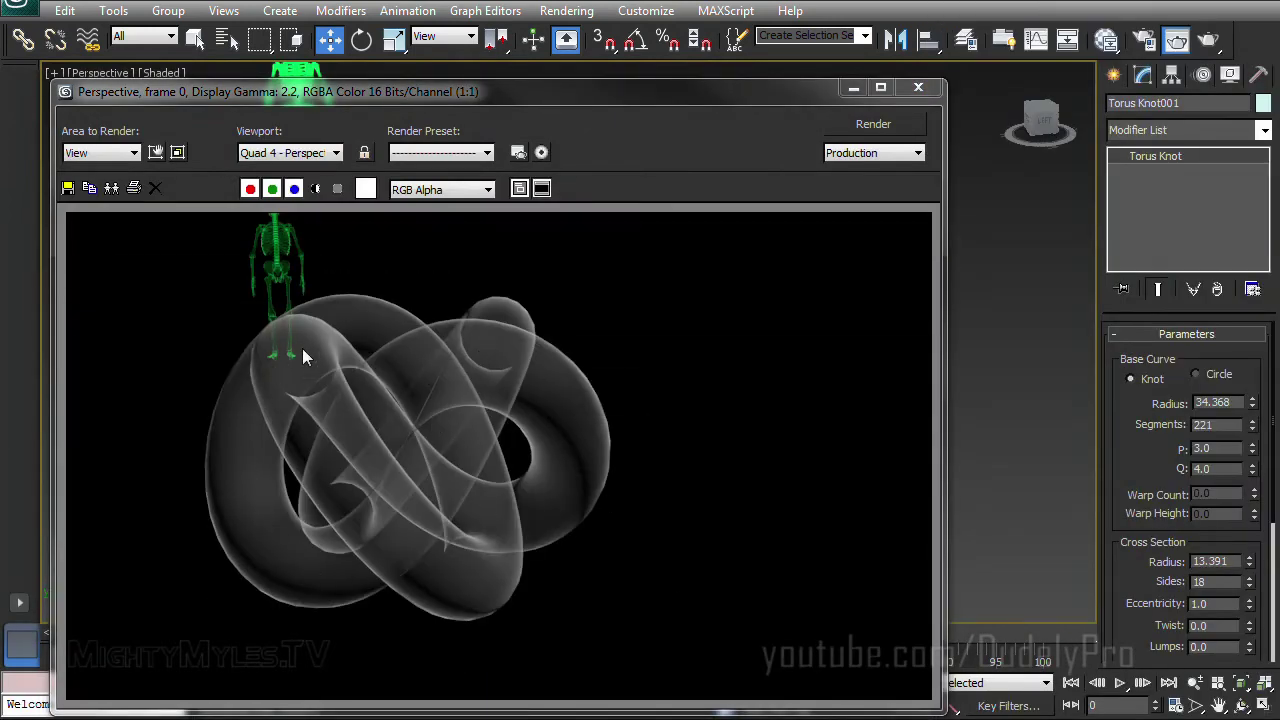
left_click(853, 90)
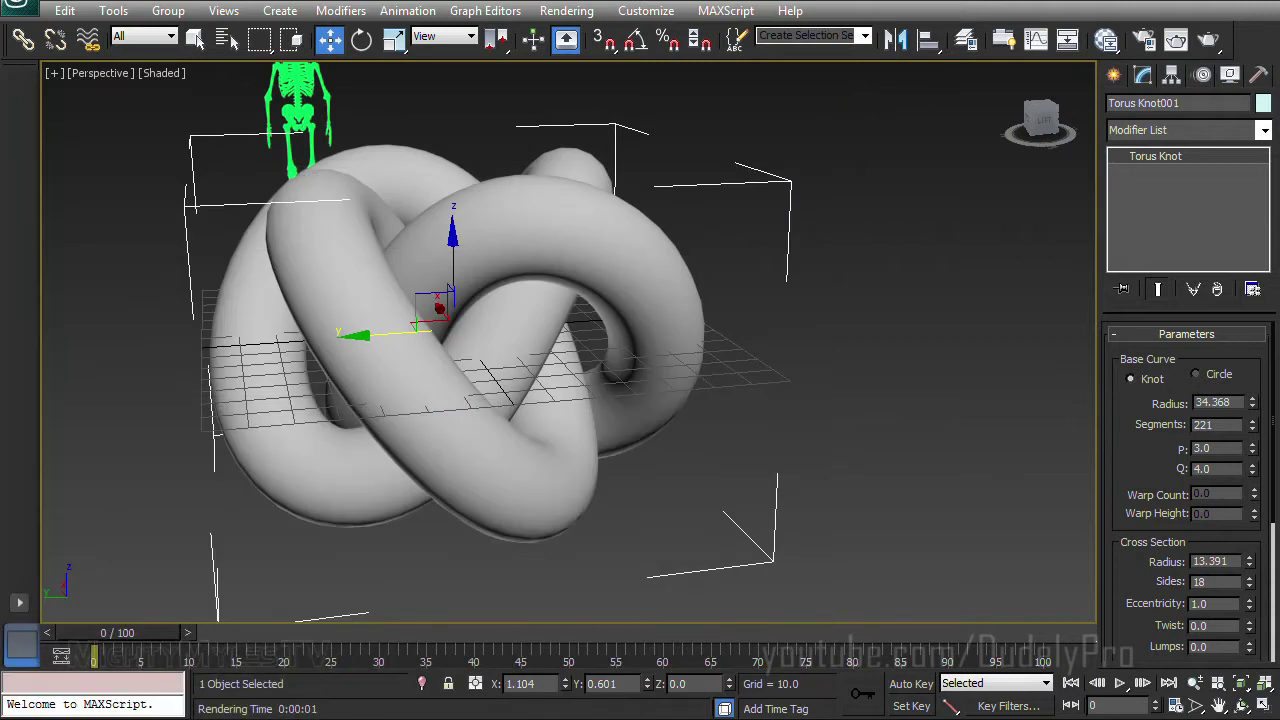
left_click(1105, 39)
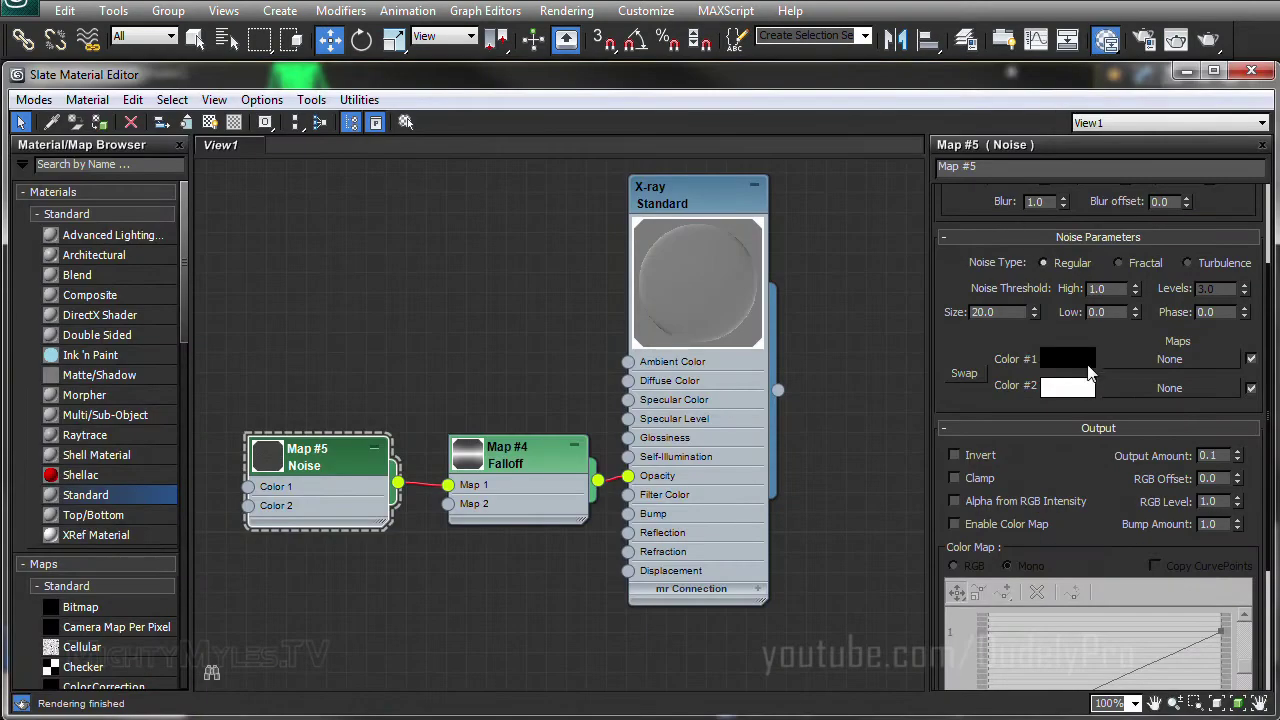
Step: Switch the Noise map to the Fractal type, with size 15 and an output amount of 0.05
left_click(1120, 263)
type("15")
key("Return")
left_click_drag(1222, 455, 1200, 455)
type(".05")
key("Return")
Step: Render the perspective view to check the fractal noise, and bring the material editor back
left_click(1186, 71)
left_click(1207, 37)
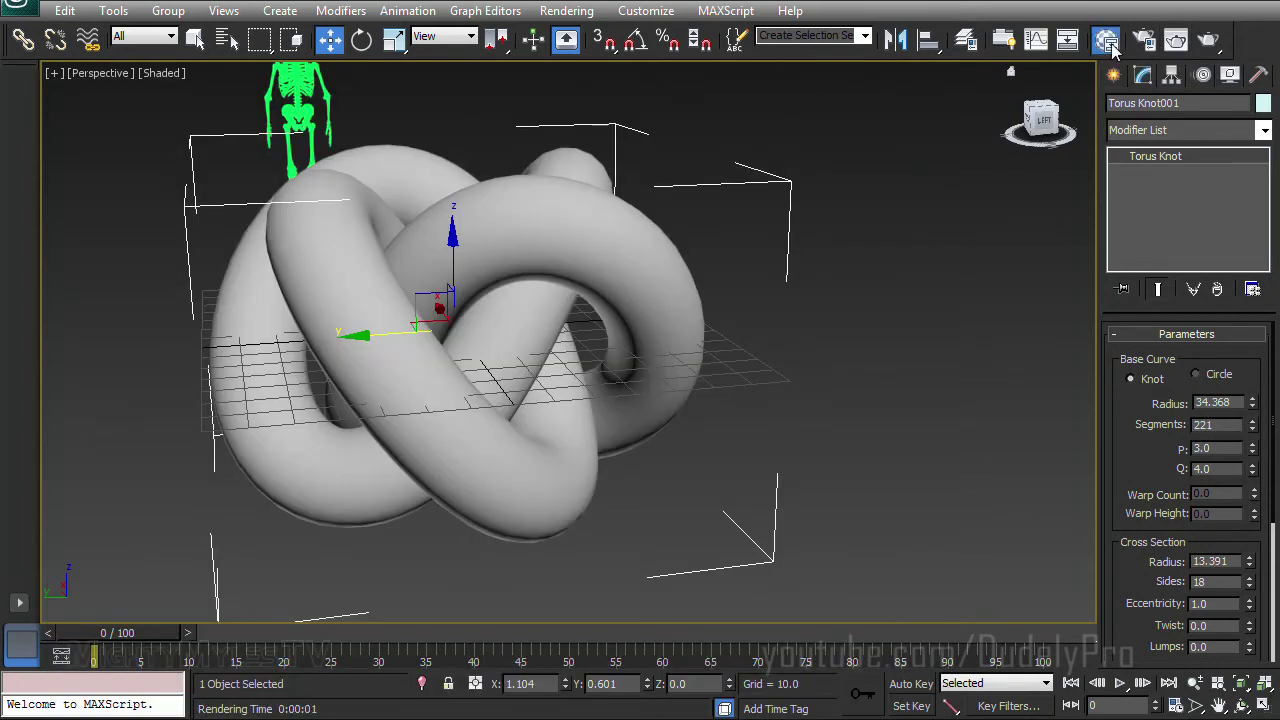
left_click(1105, 40)
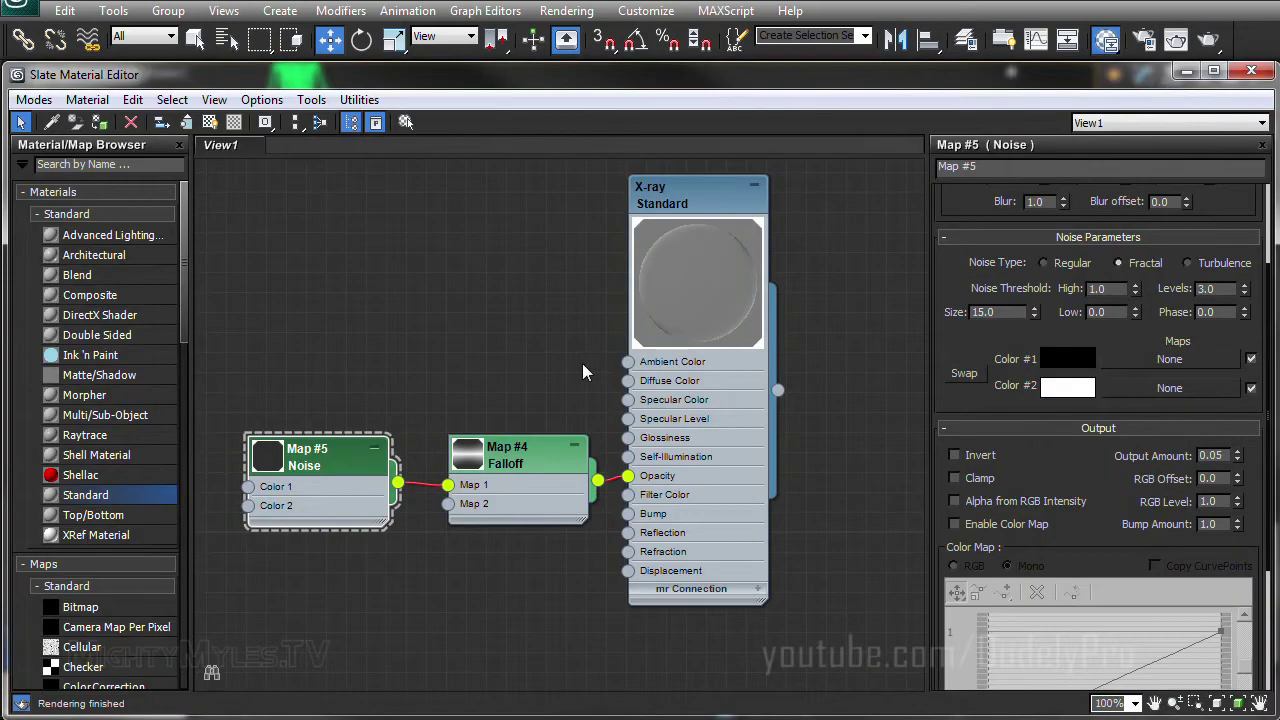
Step: Set the fractal noise size to 20 and render the perspective view to check it
double_click(984, 312)
type("20")
key("Return")
left_click(1210, 38)
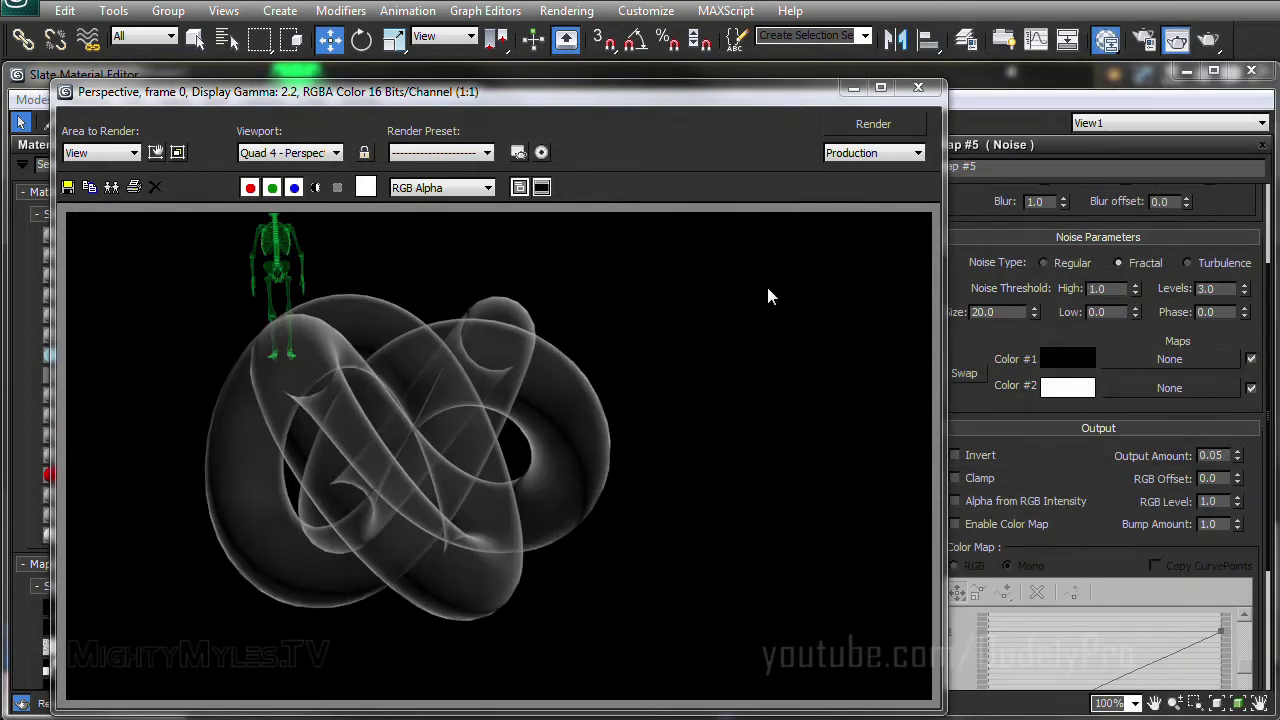
left_click(1173, 78)
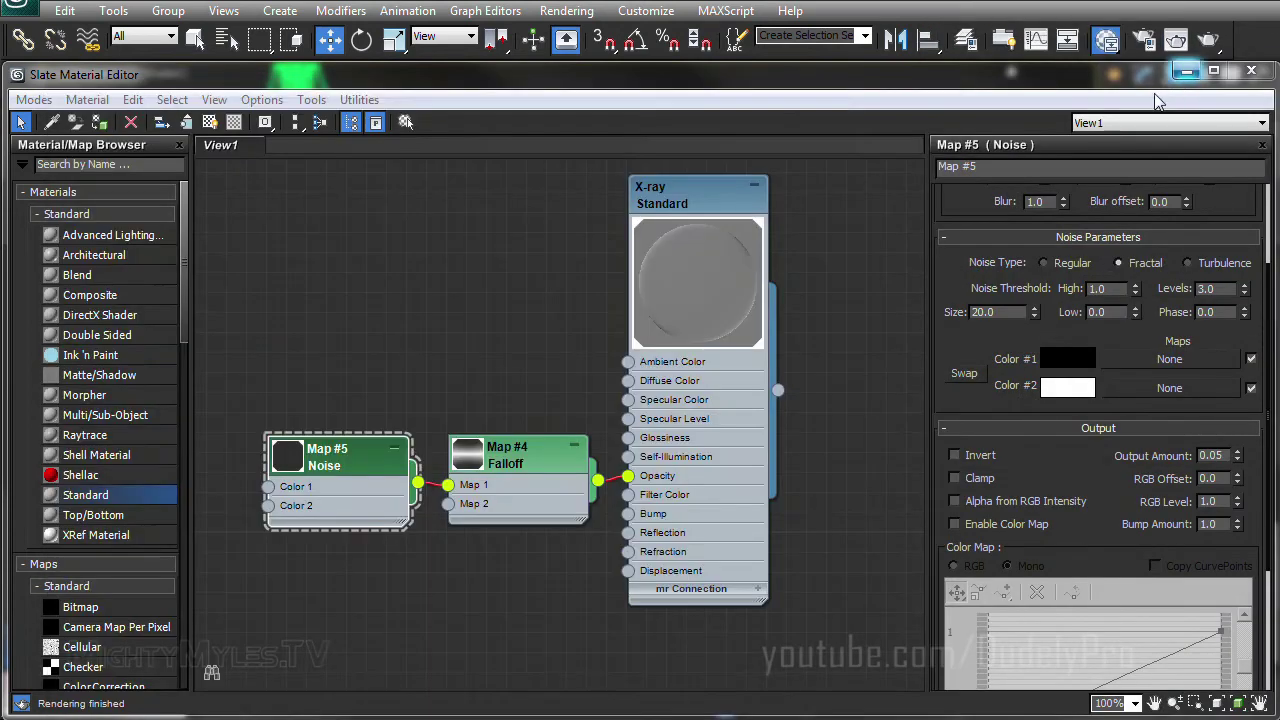
Step: Change the X-ray material's advanced transparency type to Additive in its extended parameters
double_click(717, 184)
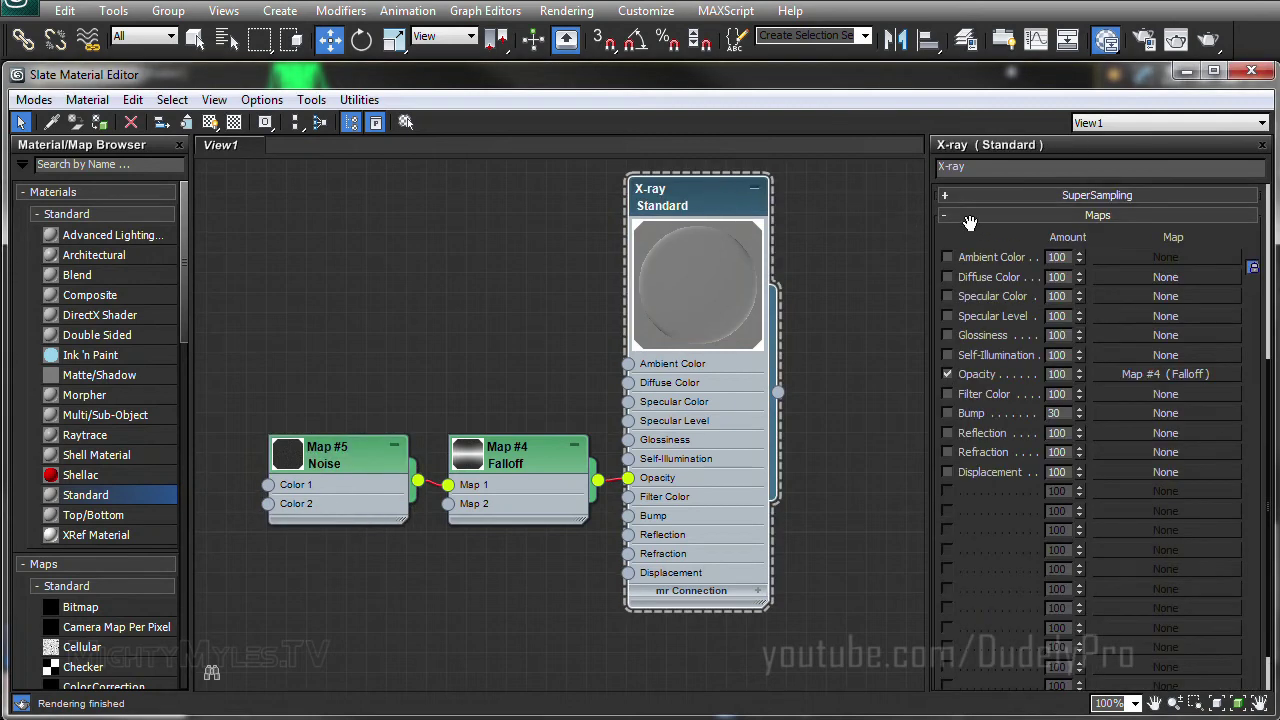
scroll(969, 221, "up", 3)
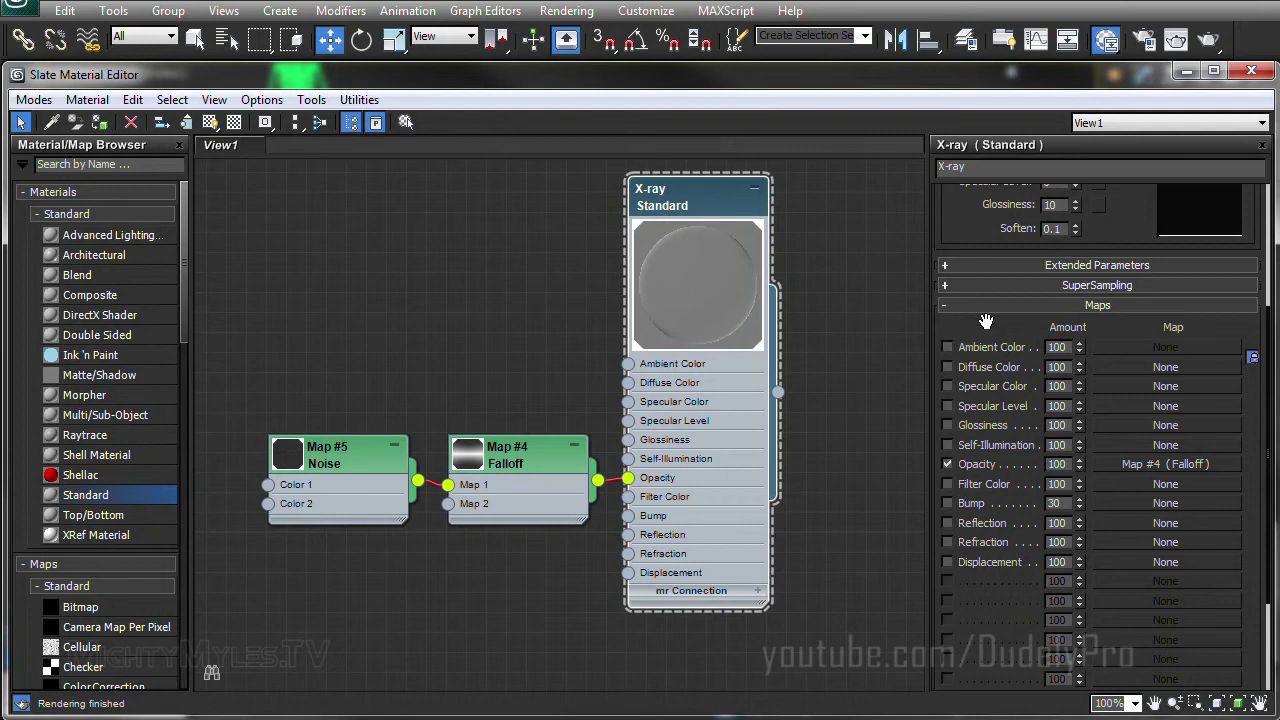
scroll(986, 321, "up", 3)
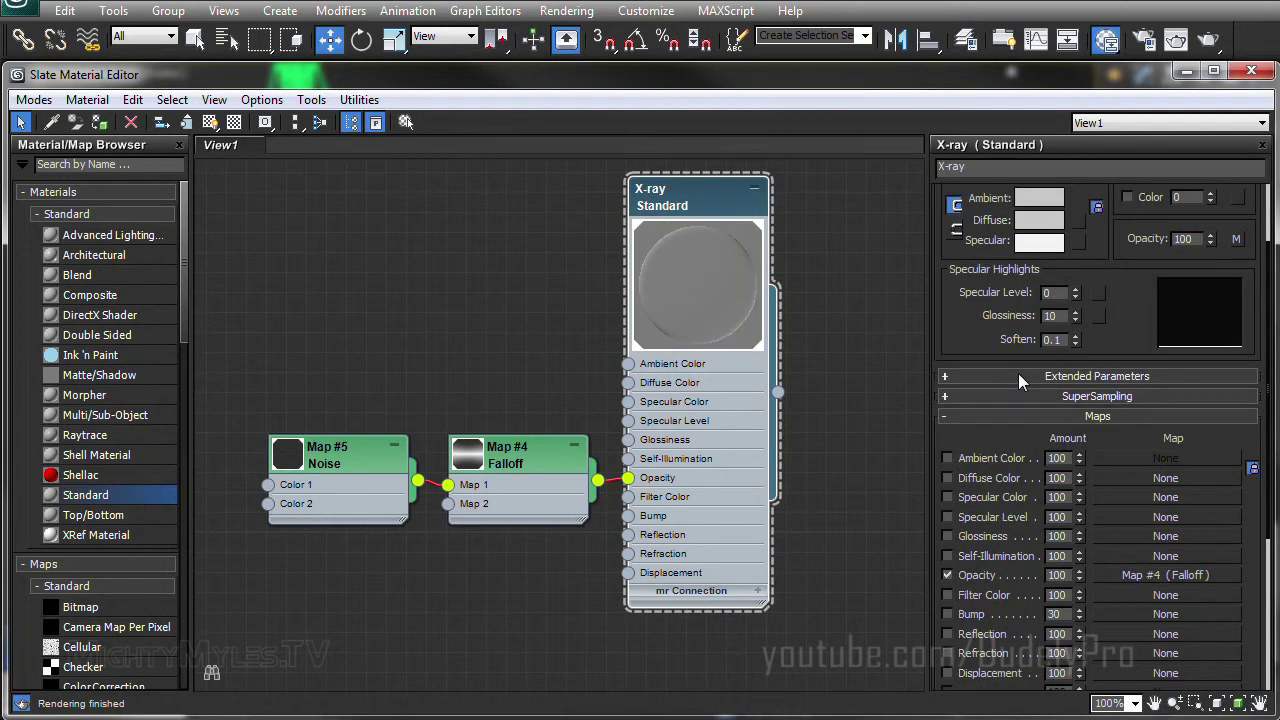
left_click(1018, 376)
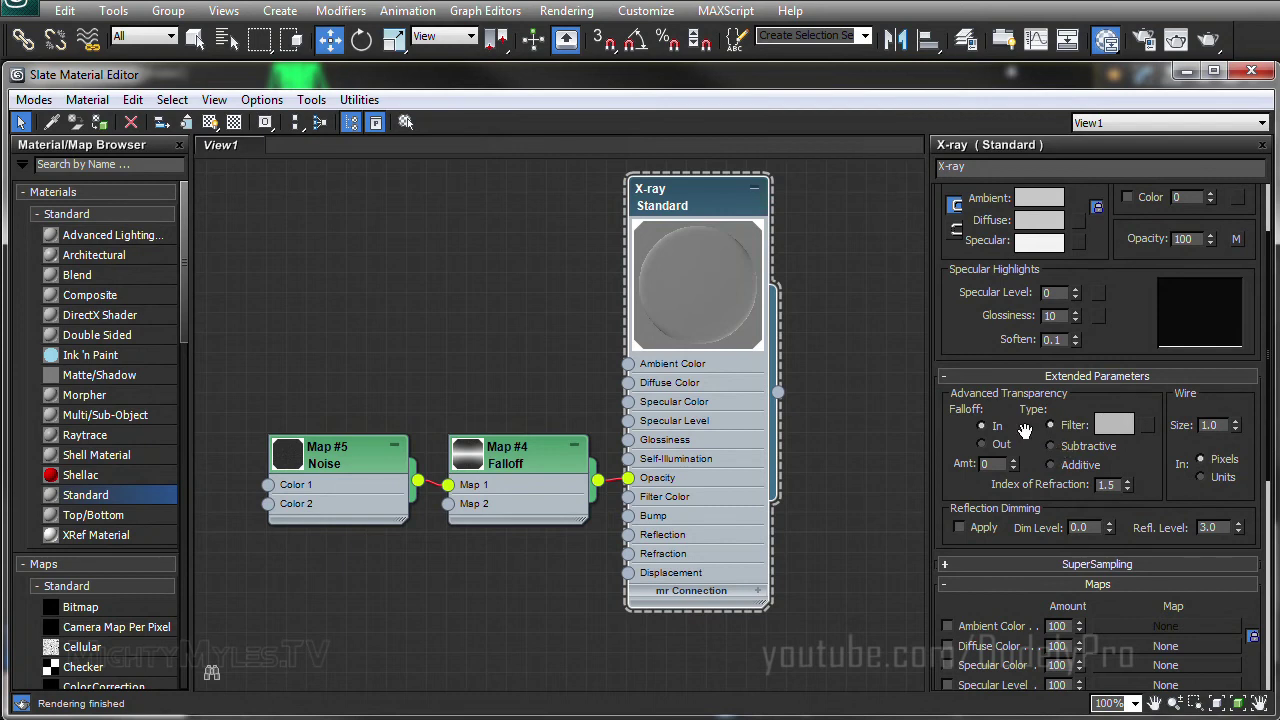
left_click(1050, 445)
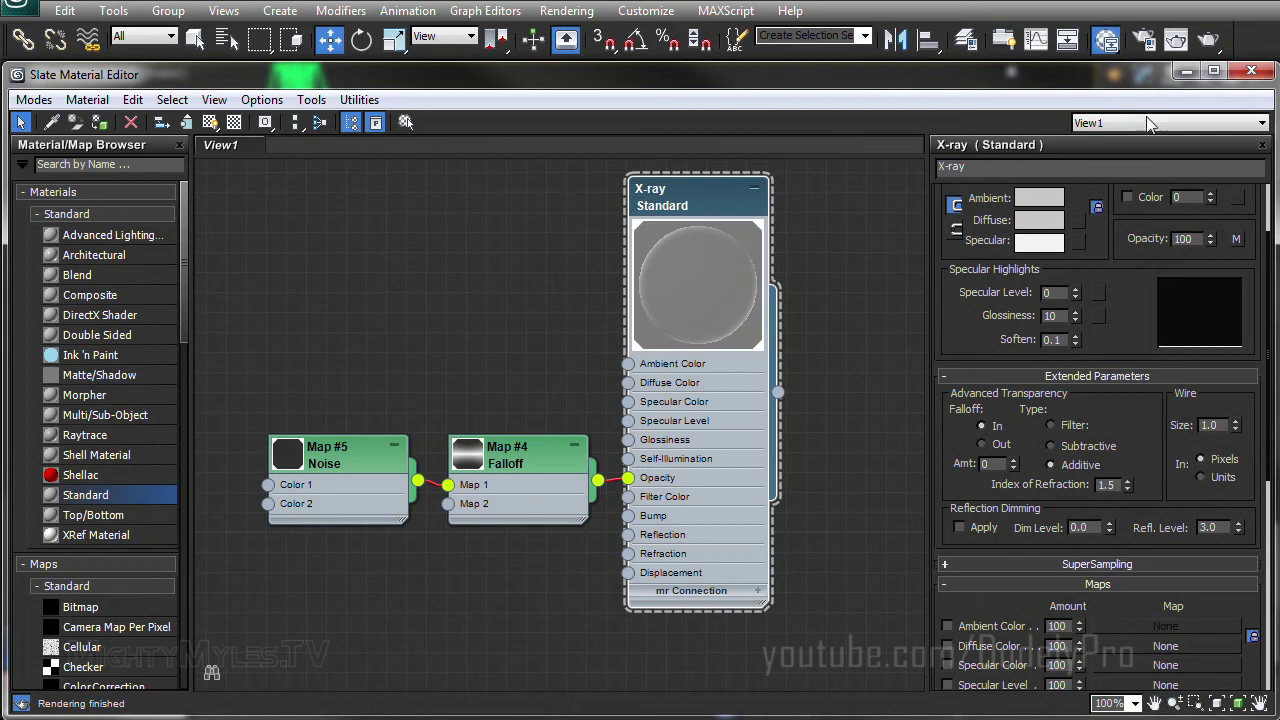
Step: Render the torus knot with additive transparency, examine the rendered frame again, and close it
left_click(1206, 37)
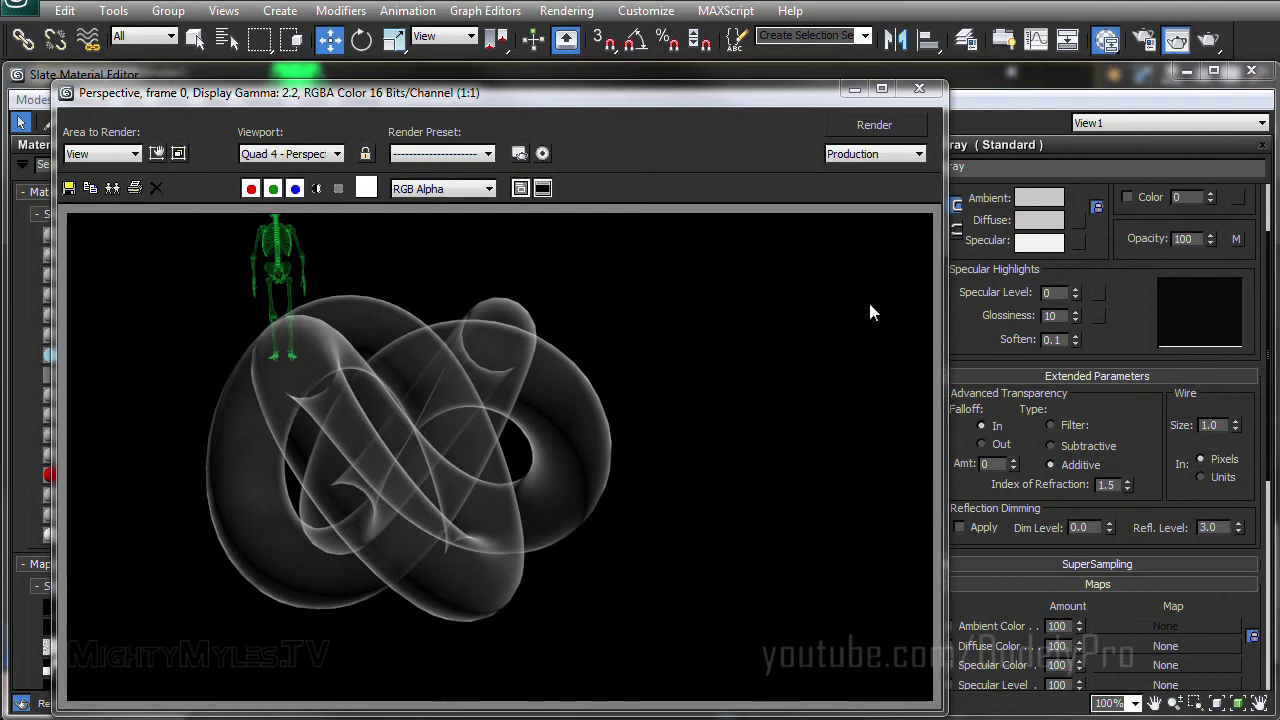
left_click(853, 89)
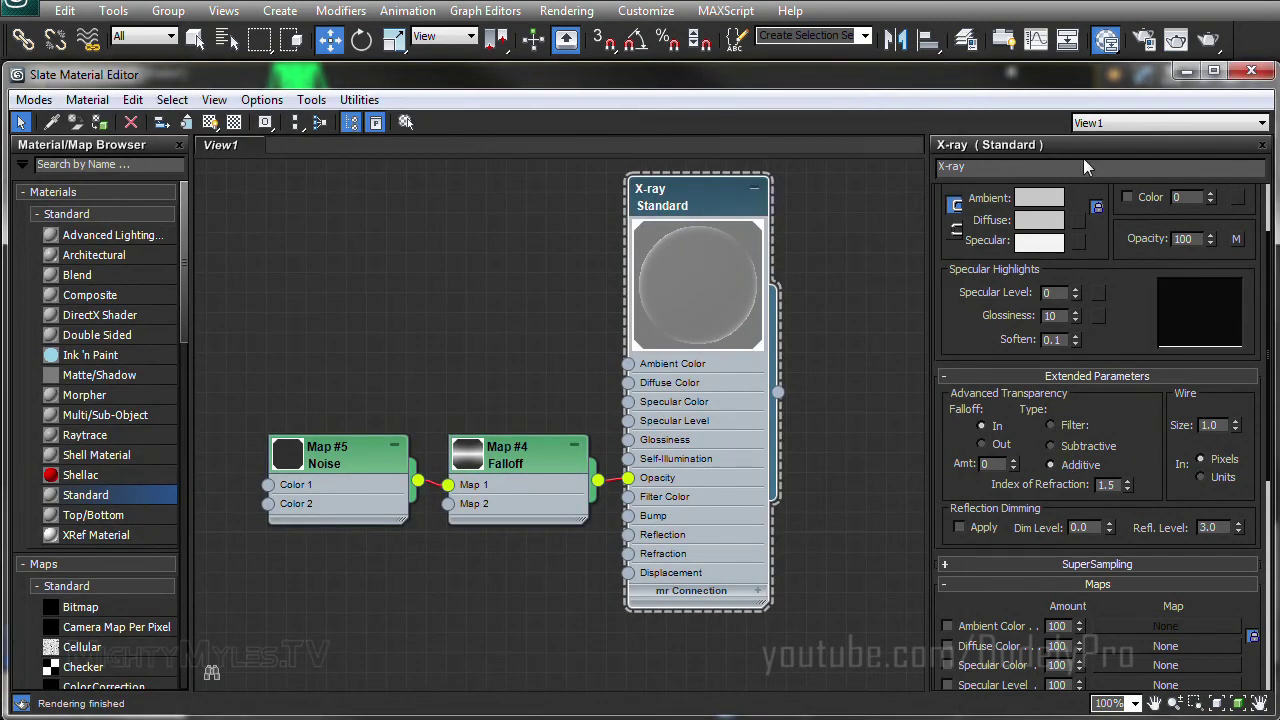
left_click(1176, 39)
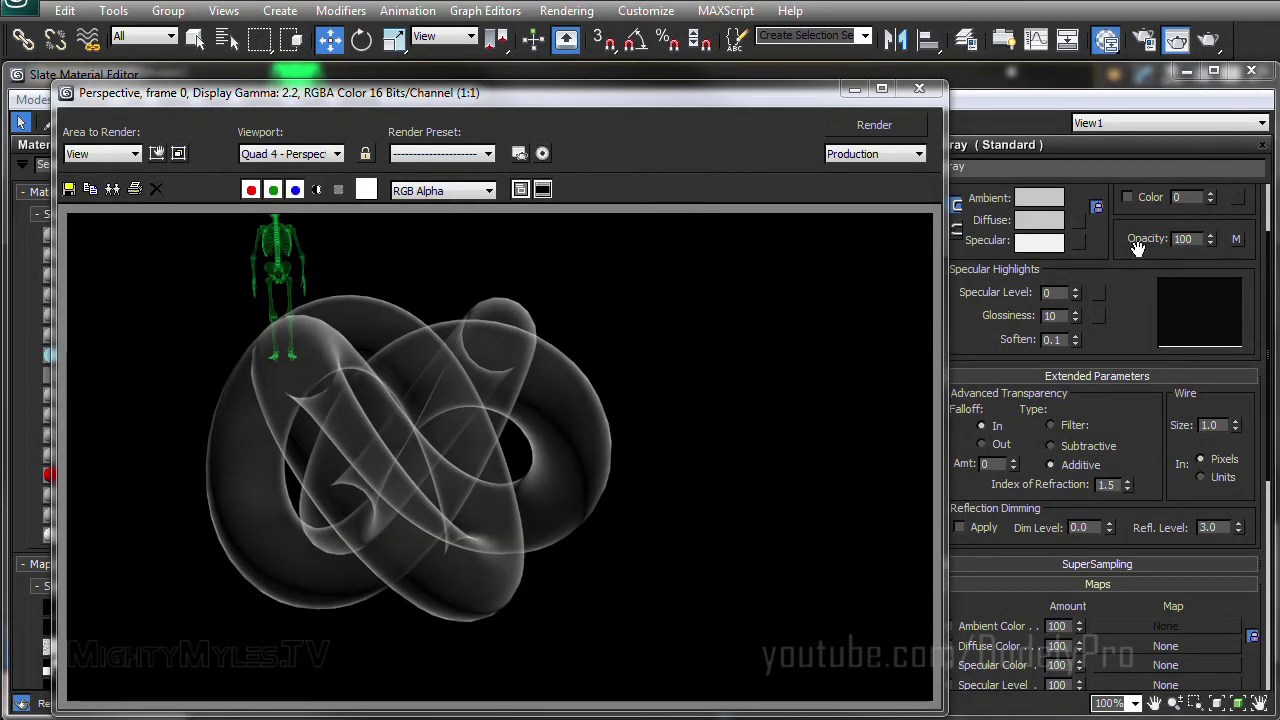
left_click(919, 88)
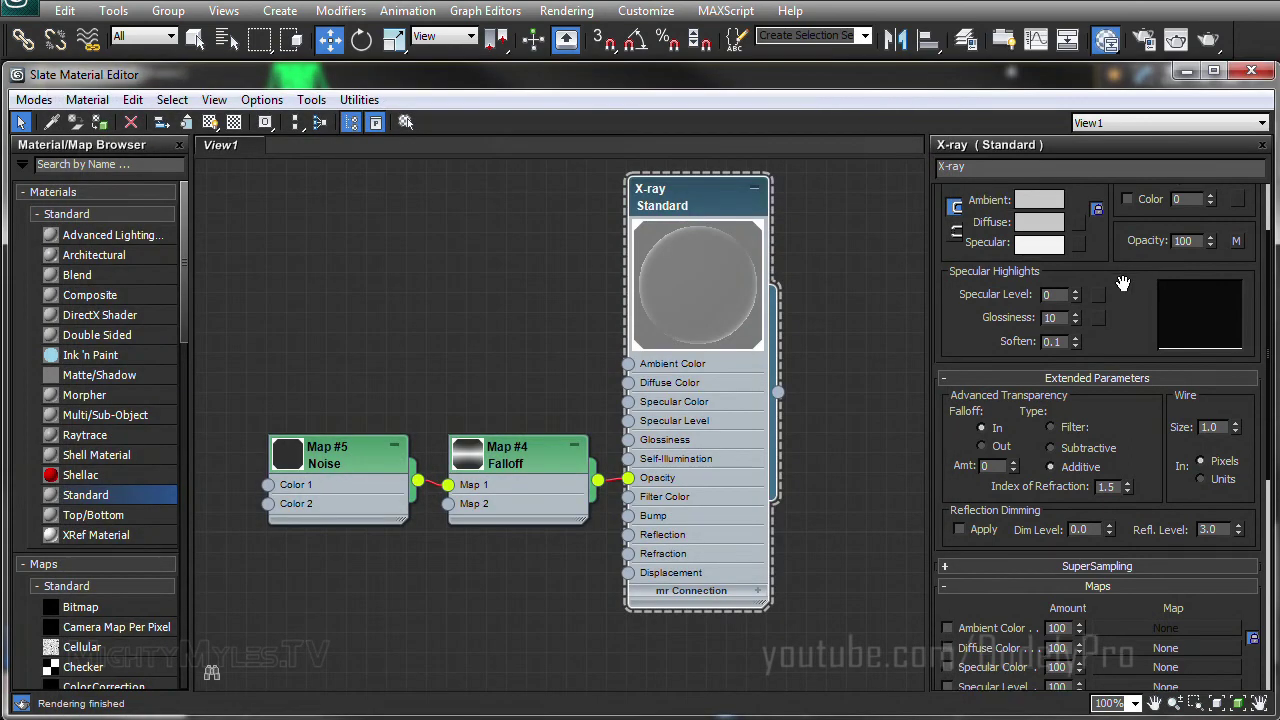
Step: Raise the X-ray material's self-illumination to 100 and render the perspective view to check the glow
left_click_drag(1123, 277, 1111, 436)
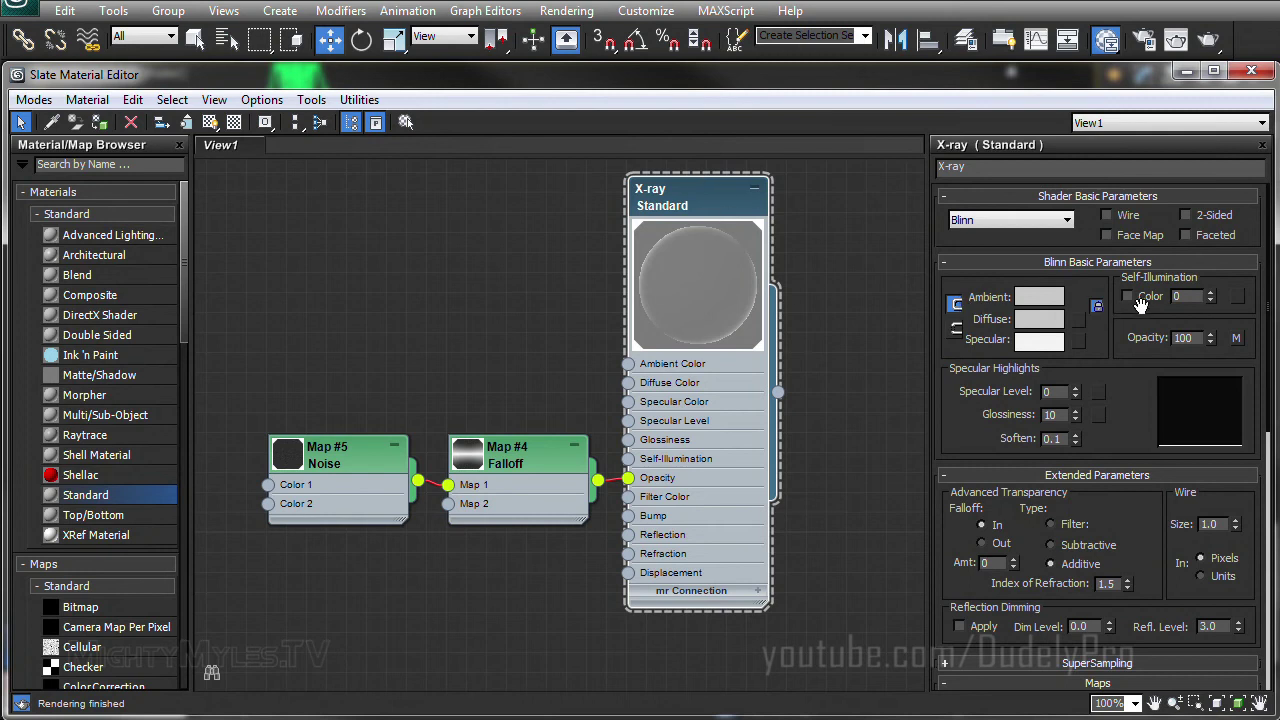
left_click_drag(1211, 297, 1209, 215)
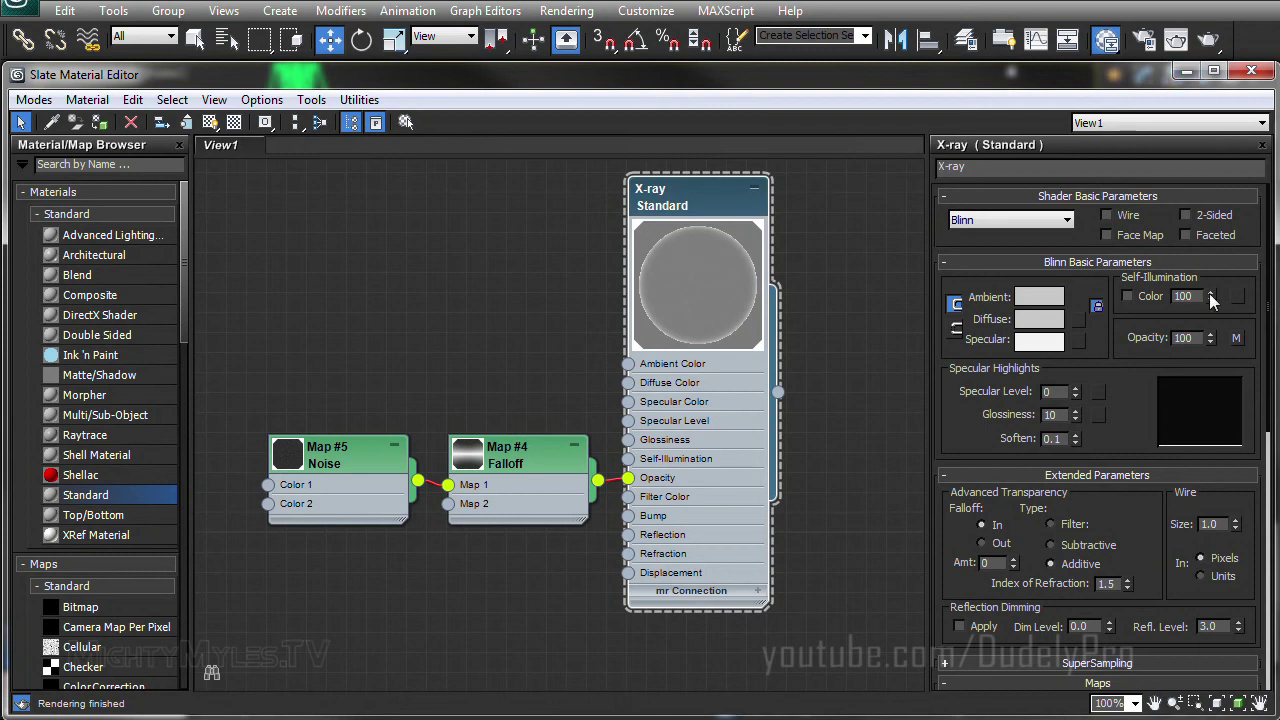
left_click(1209, 39)
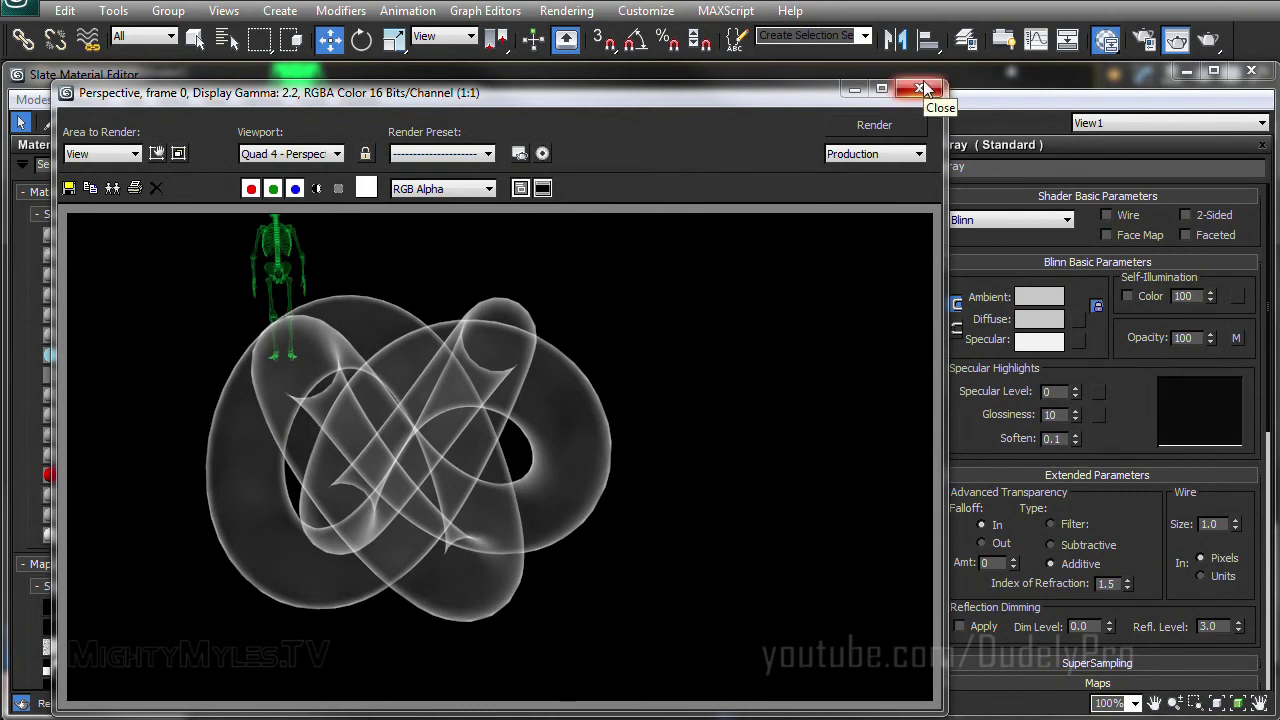
left_click(920, 89)
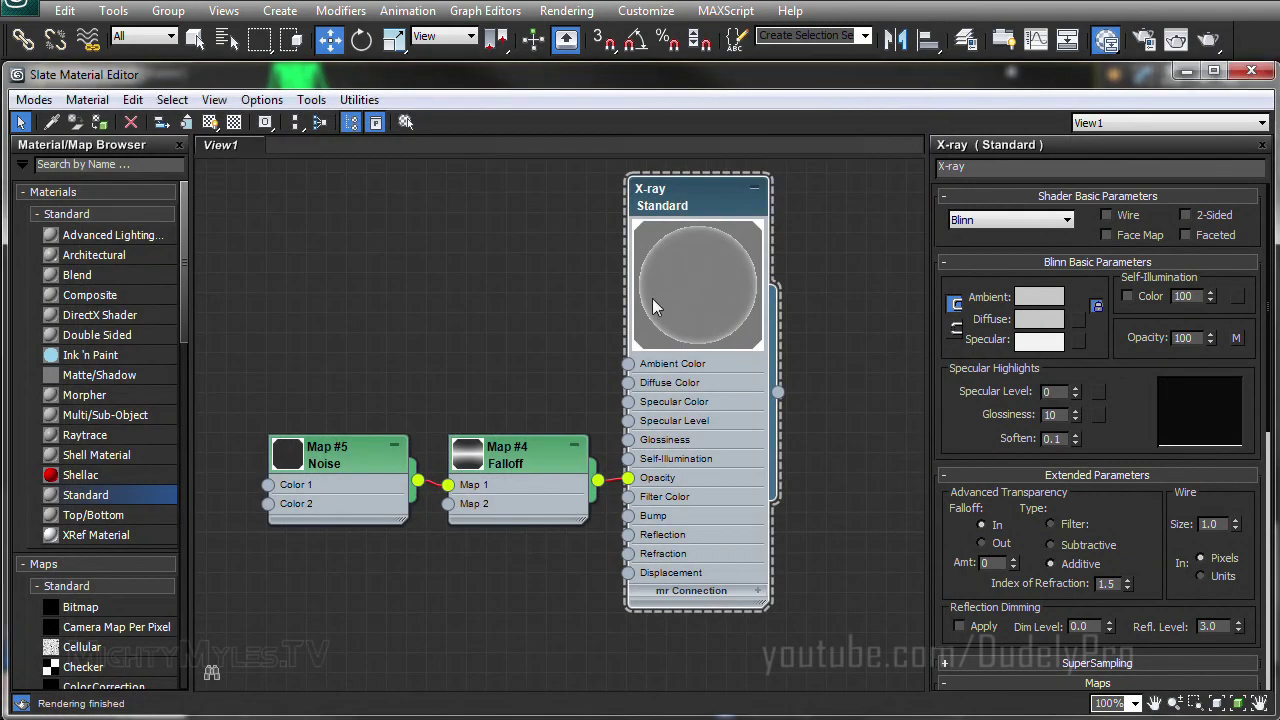
Step: Set the Noise map's output amount to 0.02 and render the perspective view
double_click(366, 460)
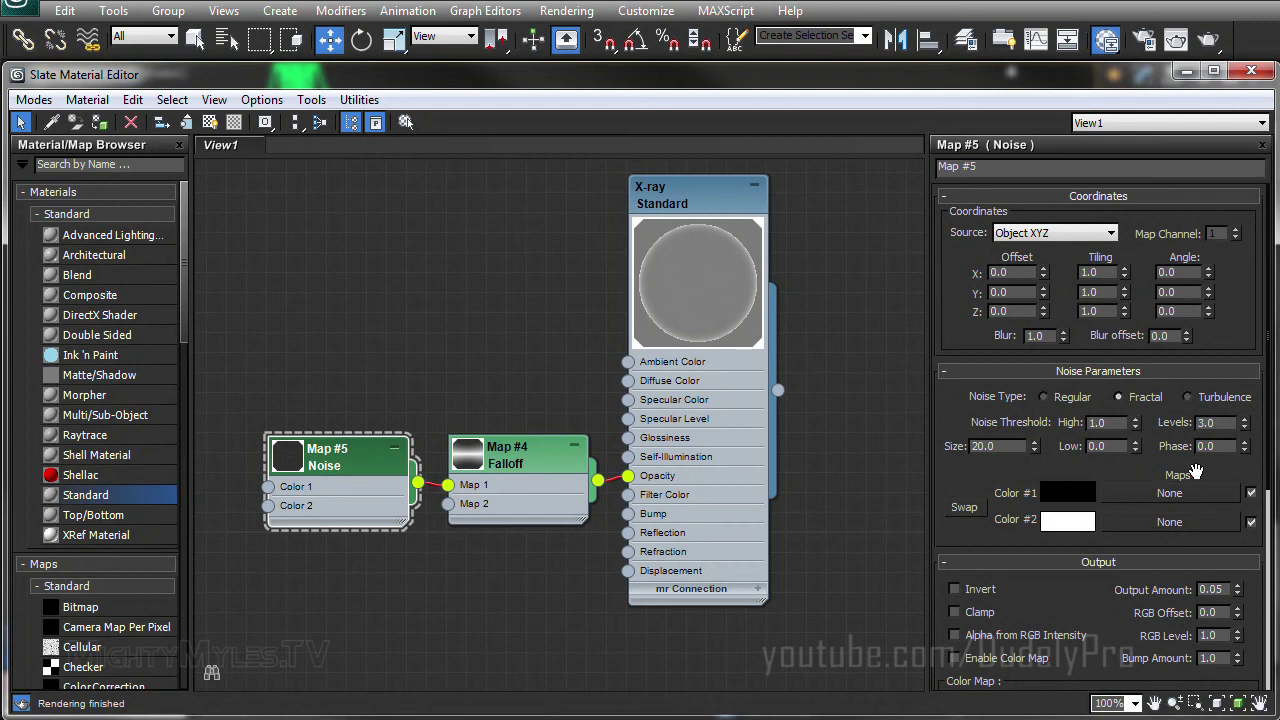
double_click(1212, 589)
type(".02")
key("Return")
left_click(1207, 38)
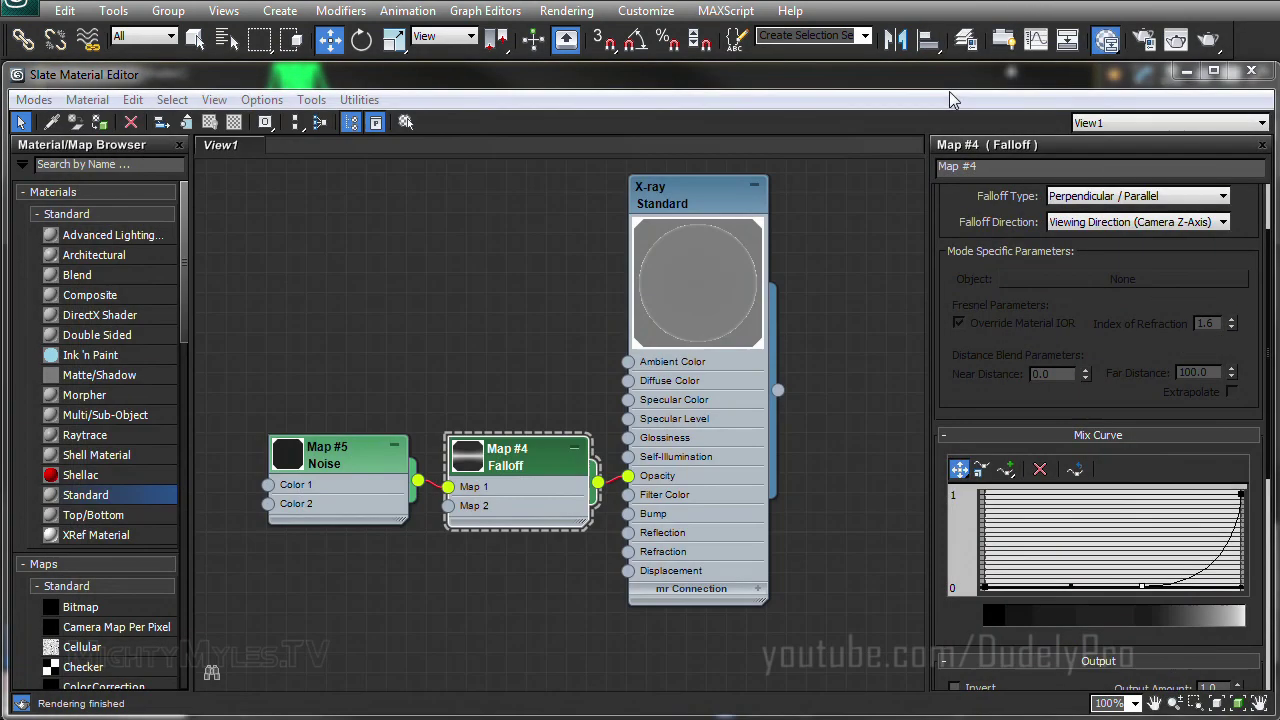
Step: Change the X-ray material's diffuse color to pure red (180, 0, 0) and render the perspective view
left_click_drag(965, 195, 975, 427)
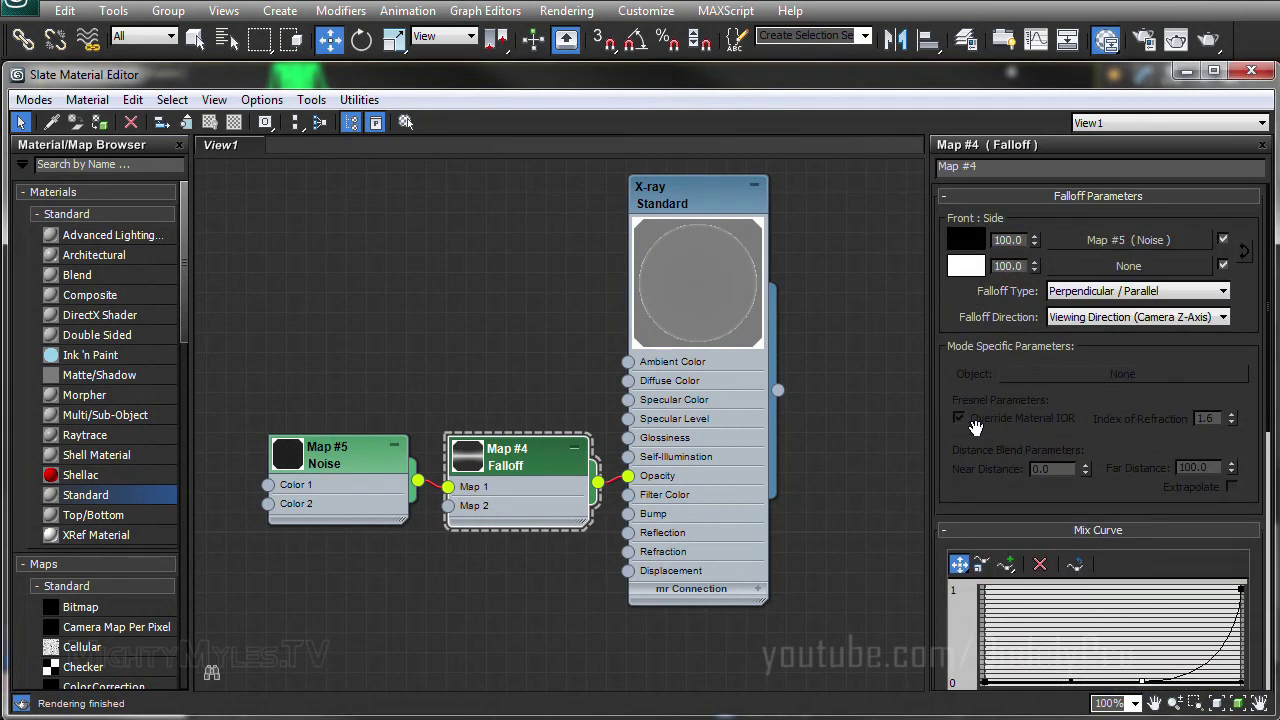
double_click(677, 240)
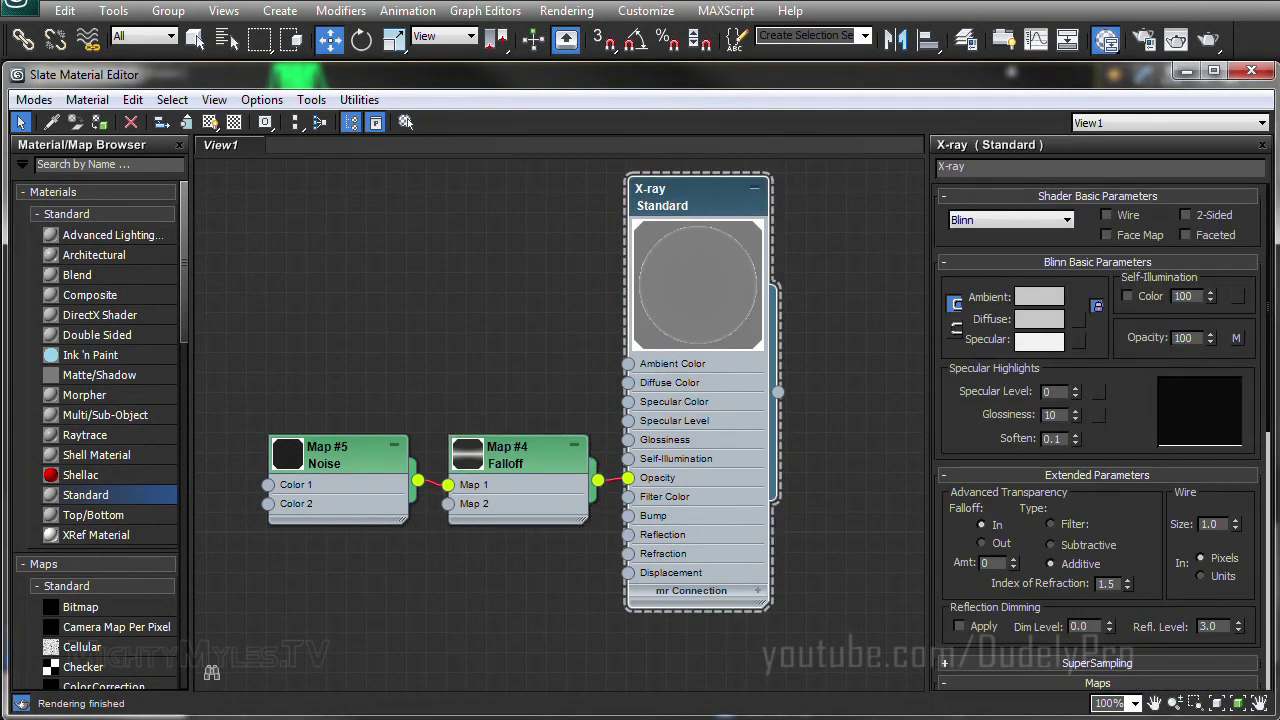
left_click(1040, 319)
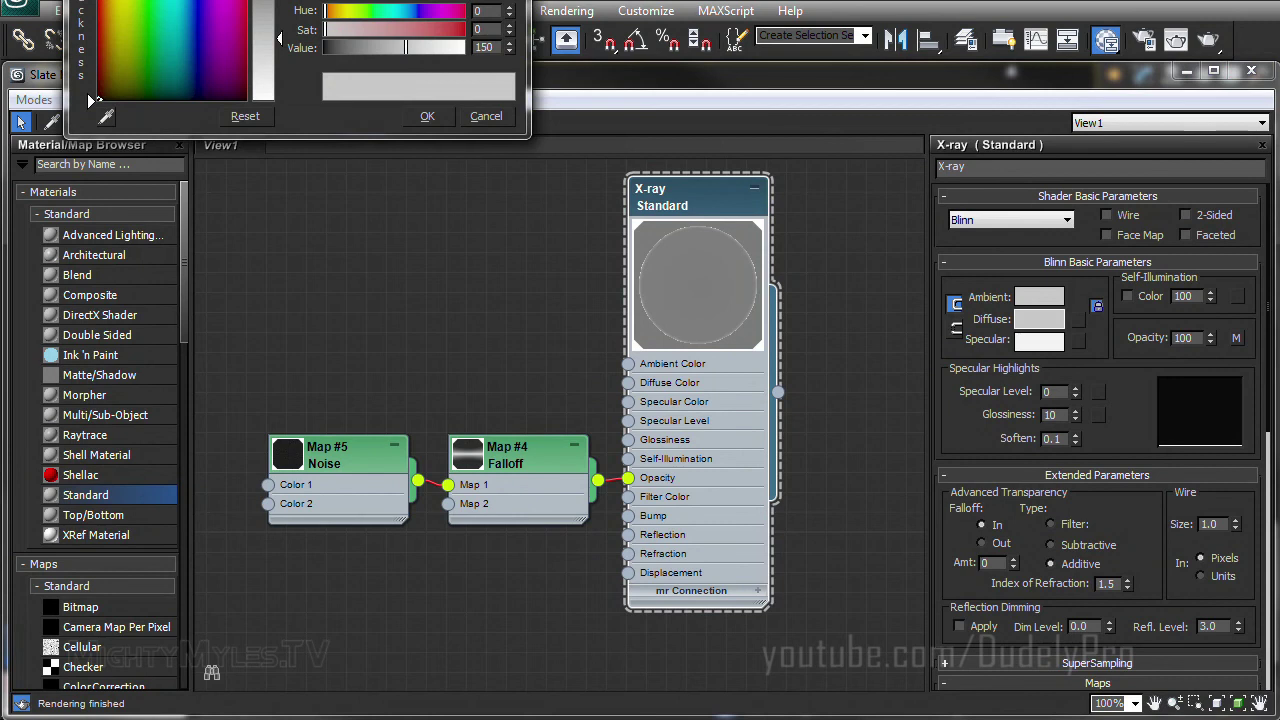
left_click_drag(240, 237, 232, 210)
left_click(326, 226)
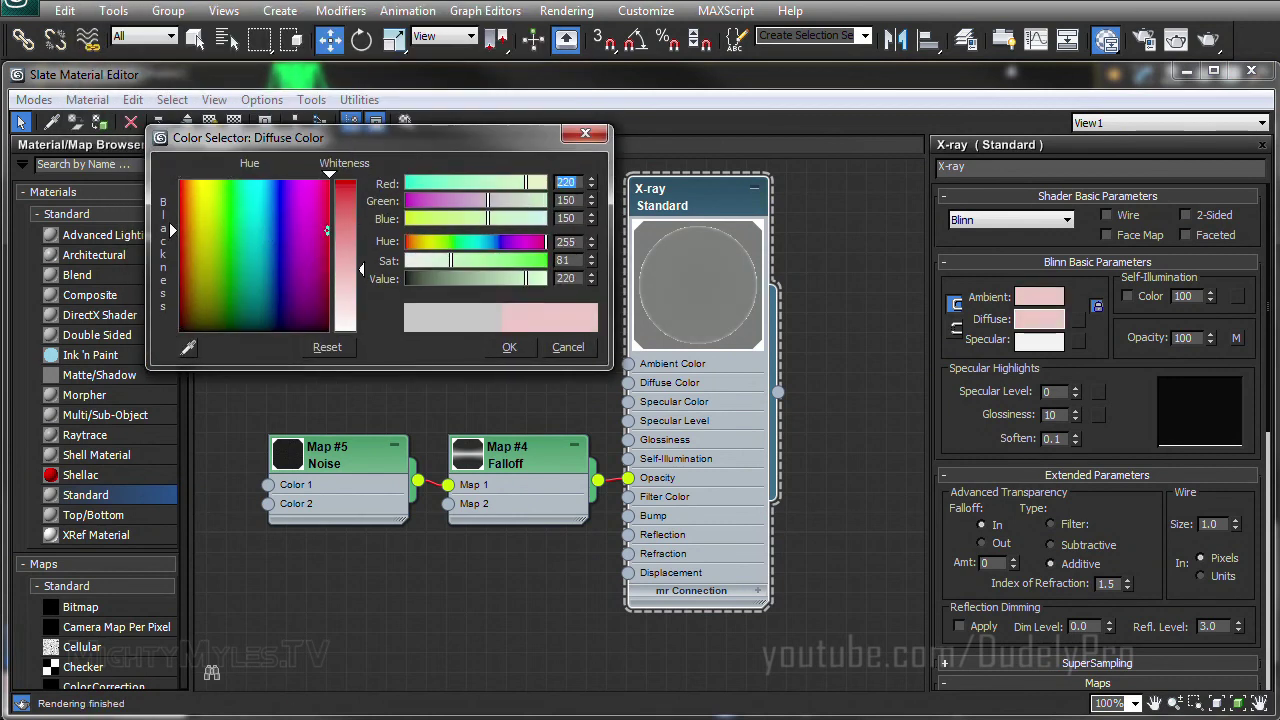
left_click_drag(340, 228, 338, 180)
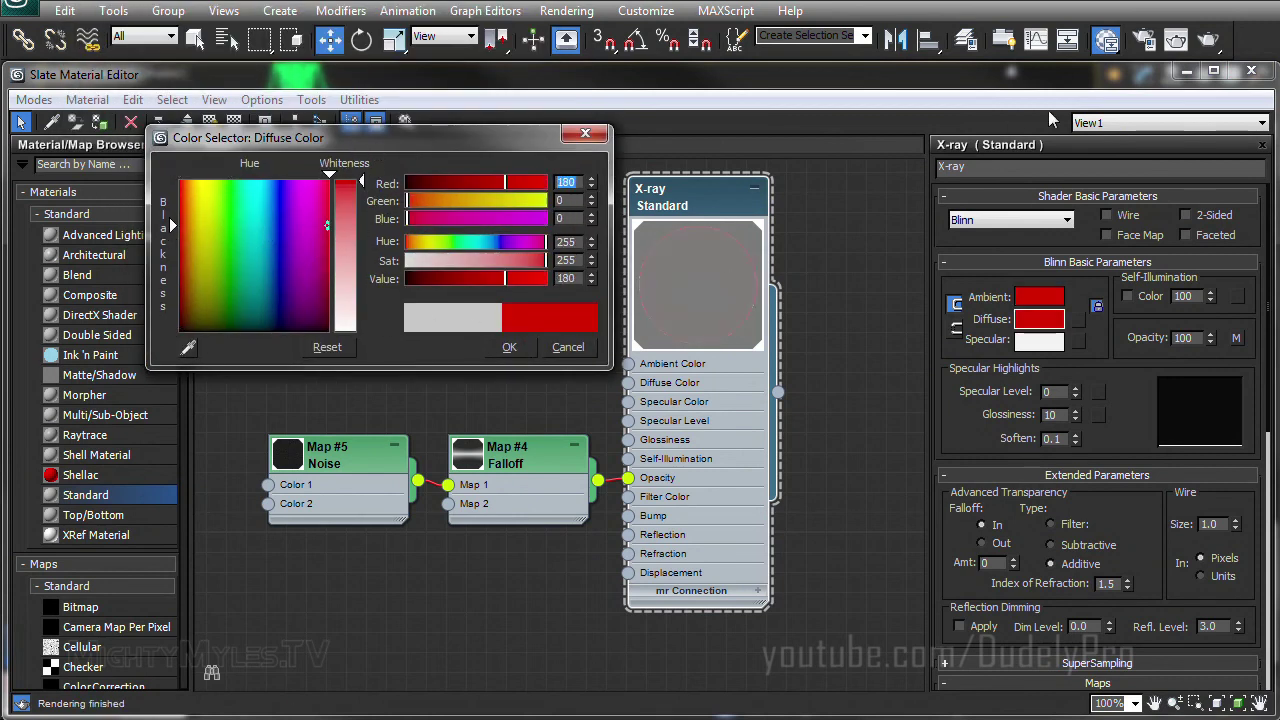
left_click(1210, 40)
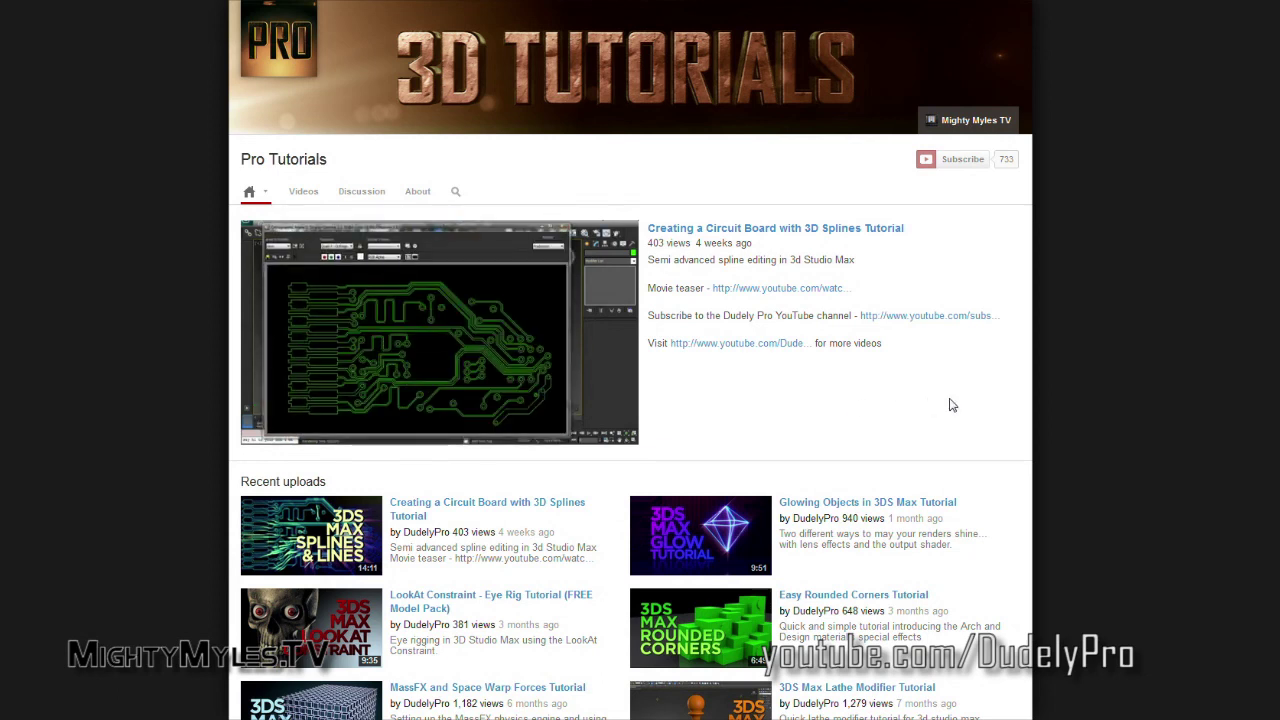
Step: Show the list of uploaded videos on the Pro Tutorials YouTube channel
left_click(312, 194)
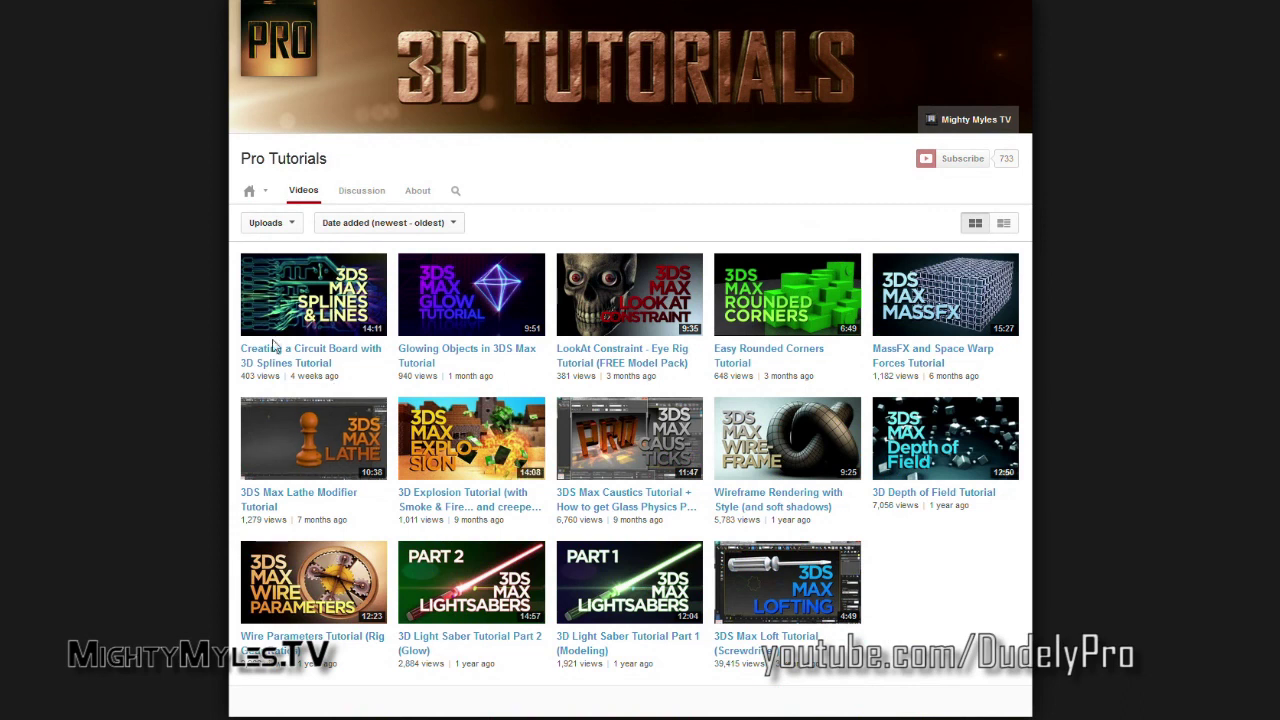